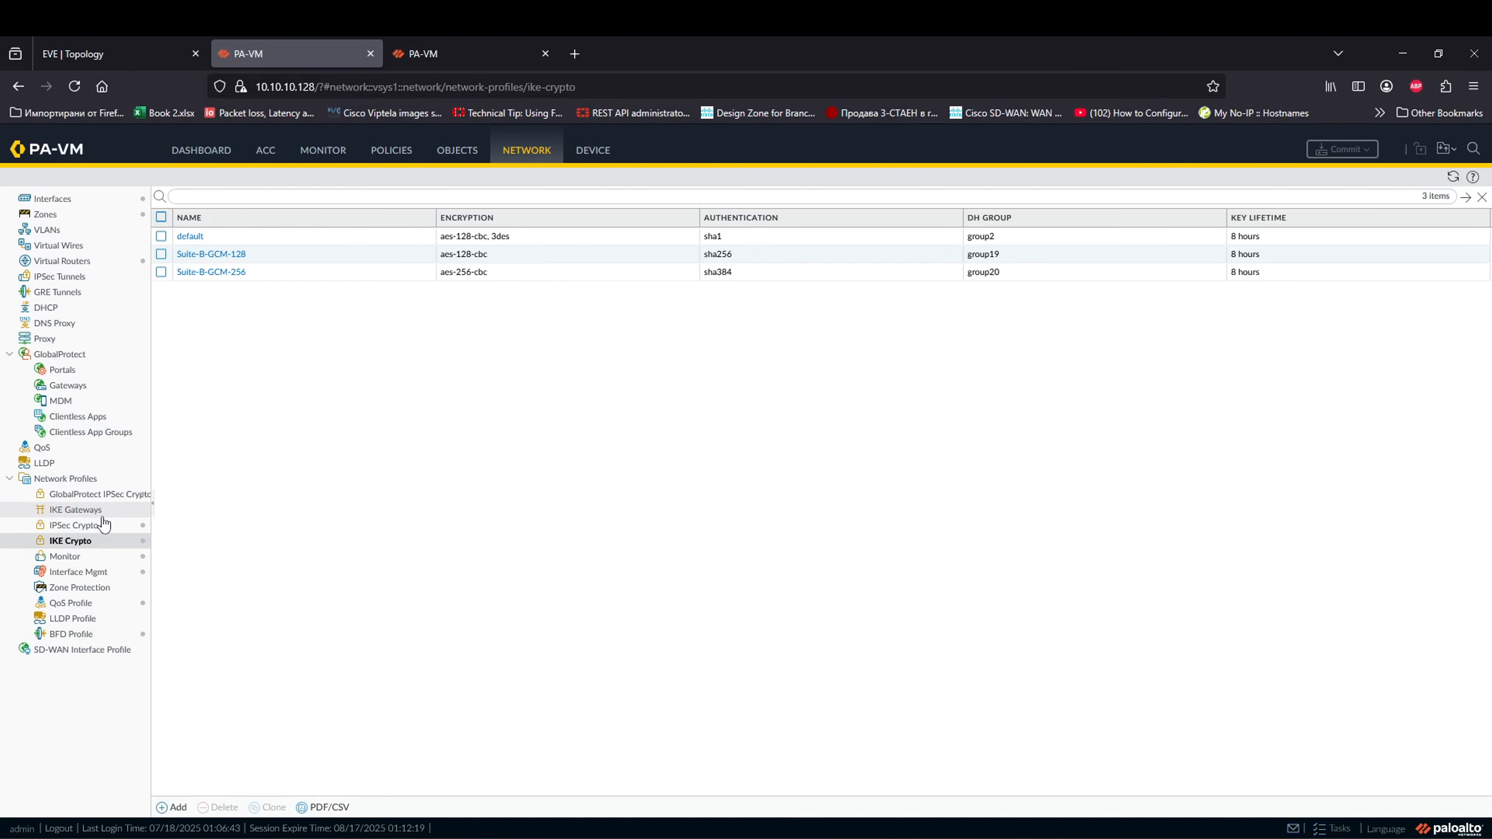
Step: Show the IKE Gateways list under Network Profiles
click(88, 510)
Step: Define a new IKE gateway ToRightSidePalo on ethernet1/1, local IP 1.1.1.1/24, peer 1.1.1.2
click(173, 807)
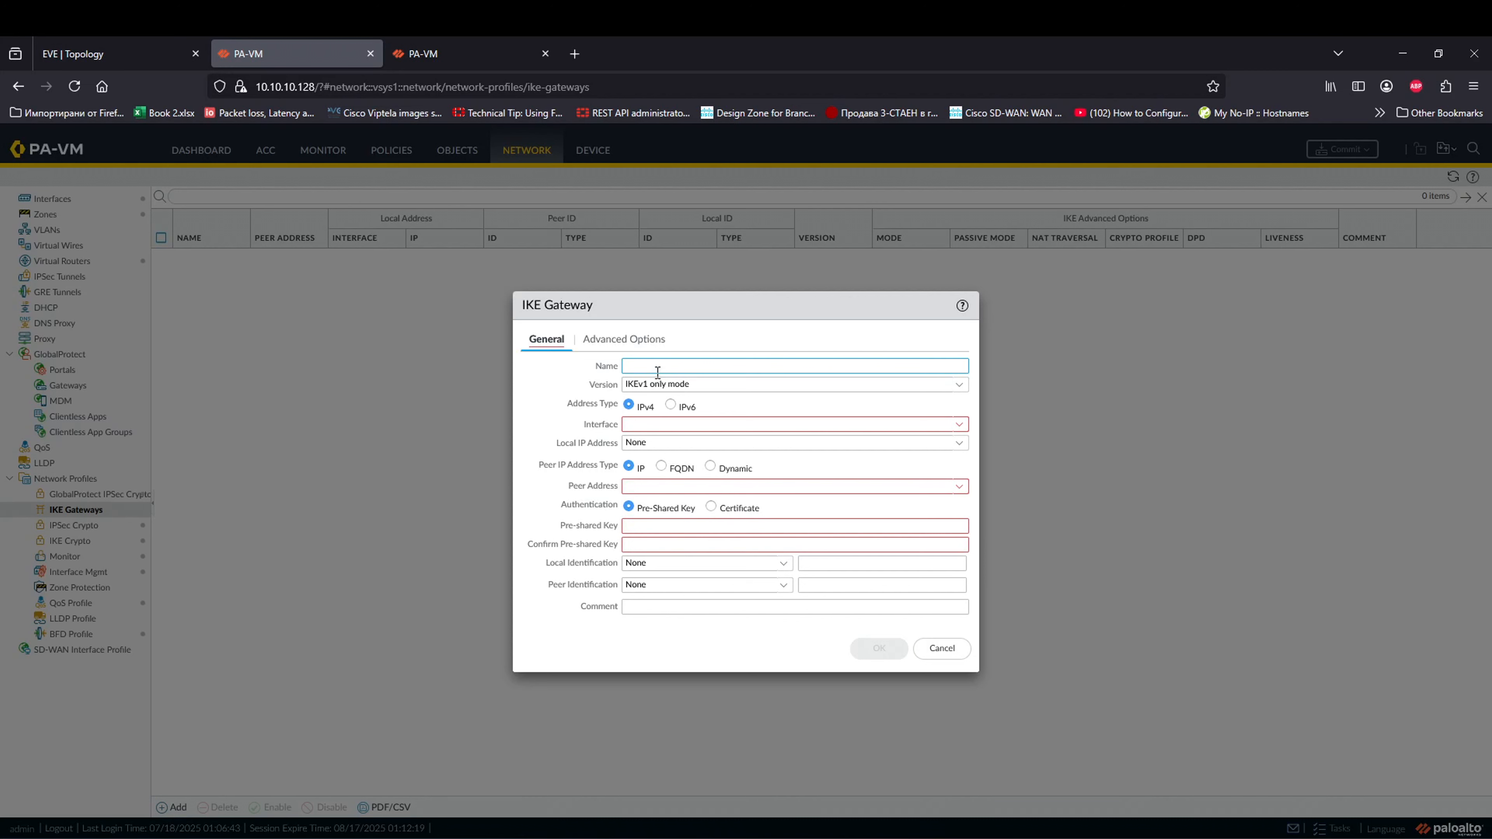
text(ToC)
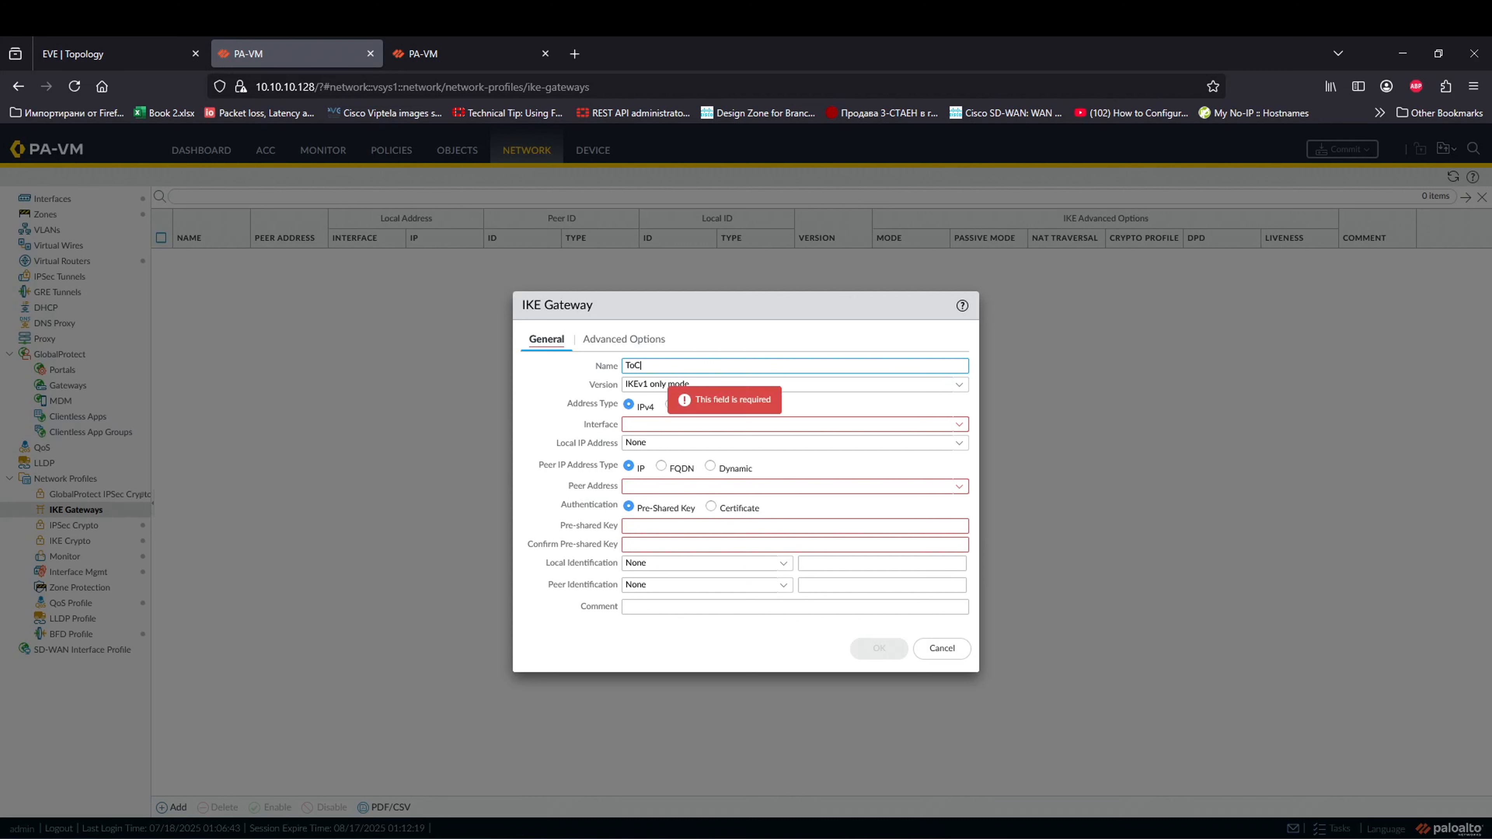
text(p)
key(BackSpace)
key(BackSpace)
text(RightSide)
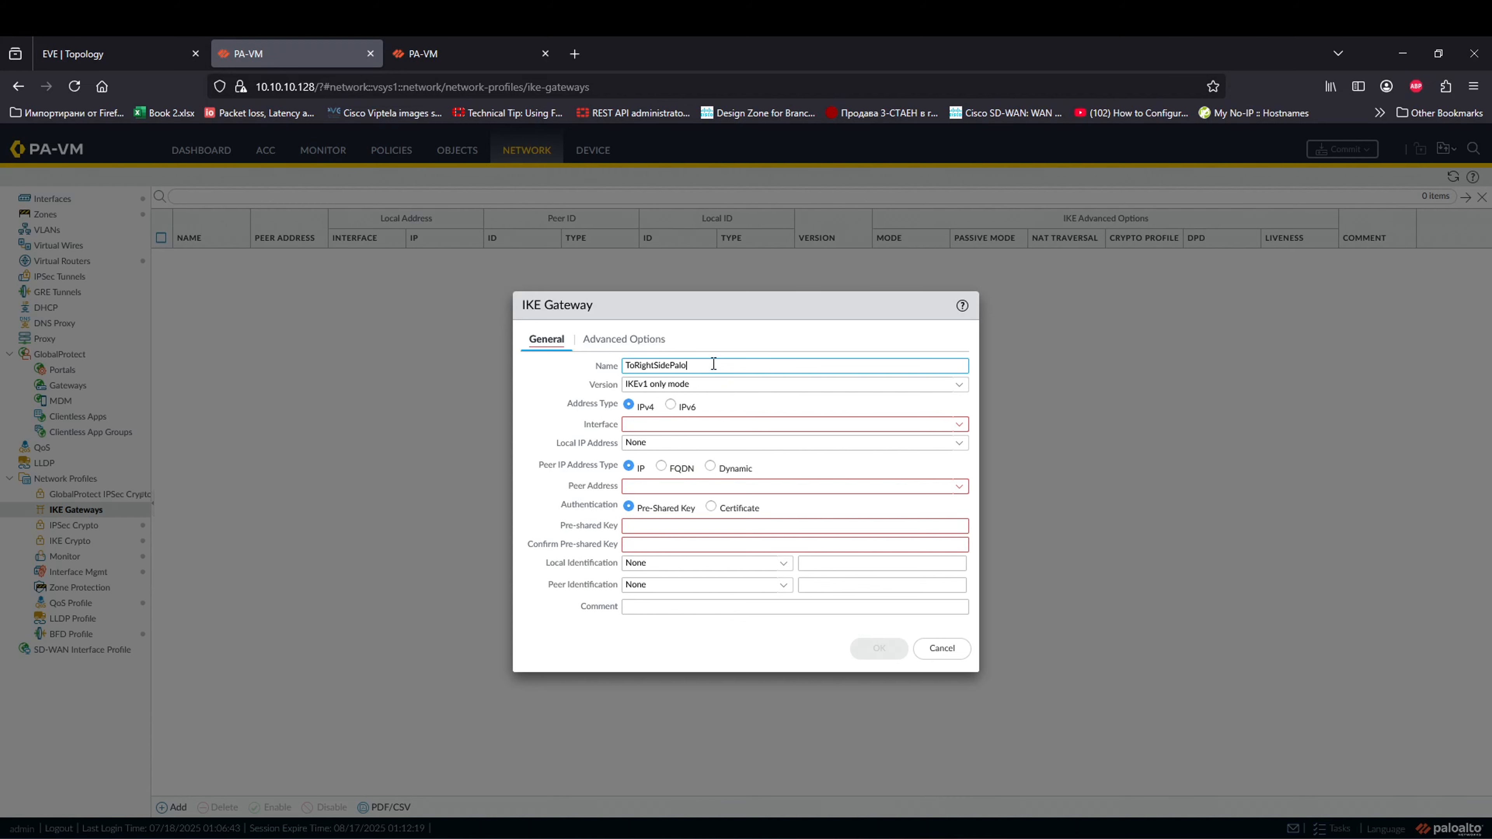
click(653, 427)
text(1.1.1.2)
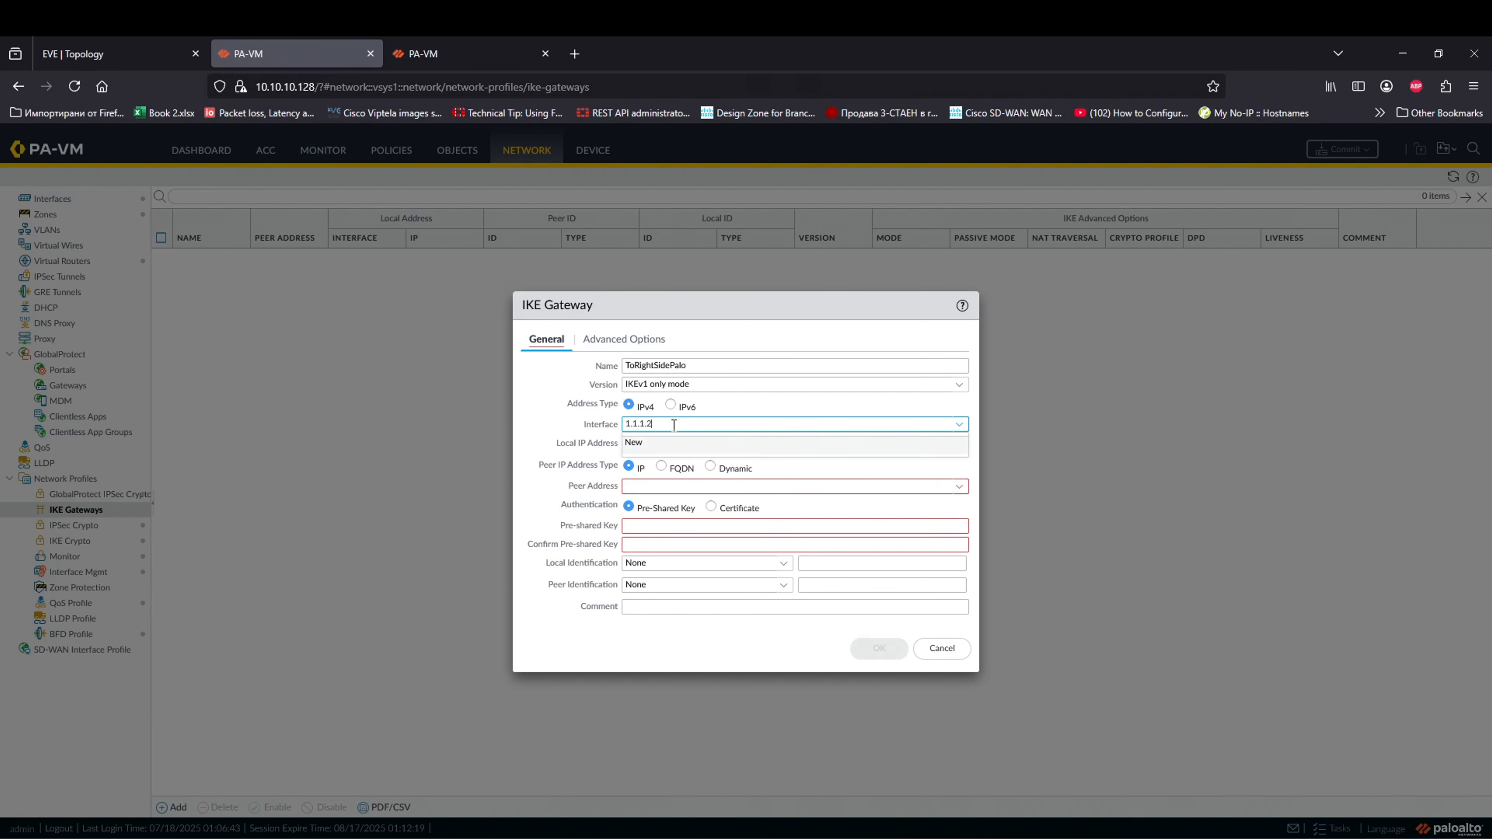
click(96, 54)
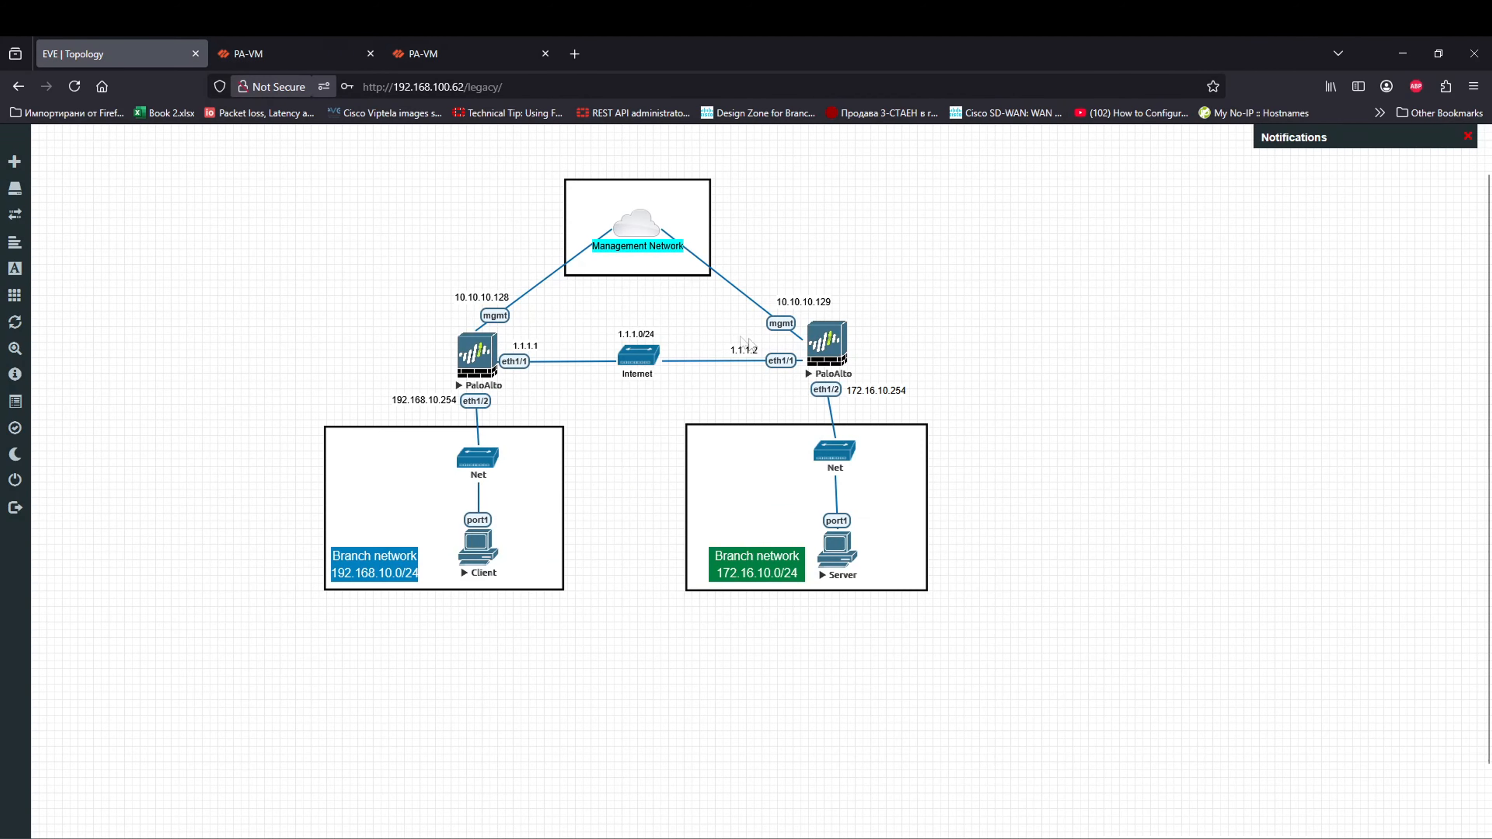
click(290, 52)
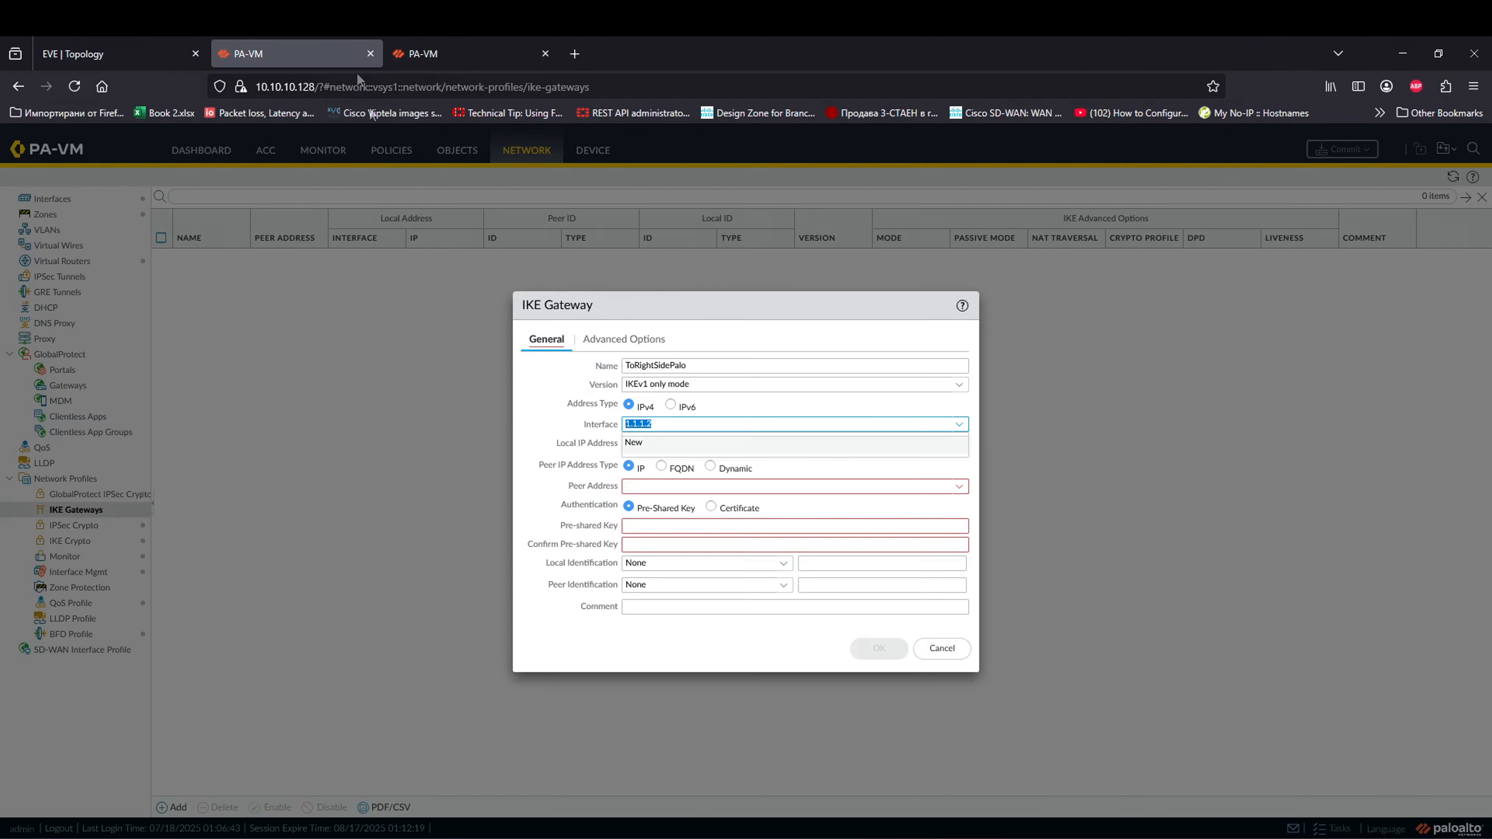
click(673, 454)
click(959, 442)
click(693, 481)
click(658, 487)
text(1.1.1.2)
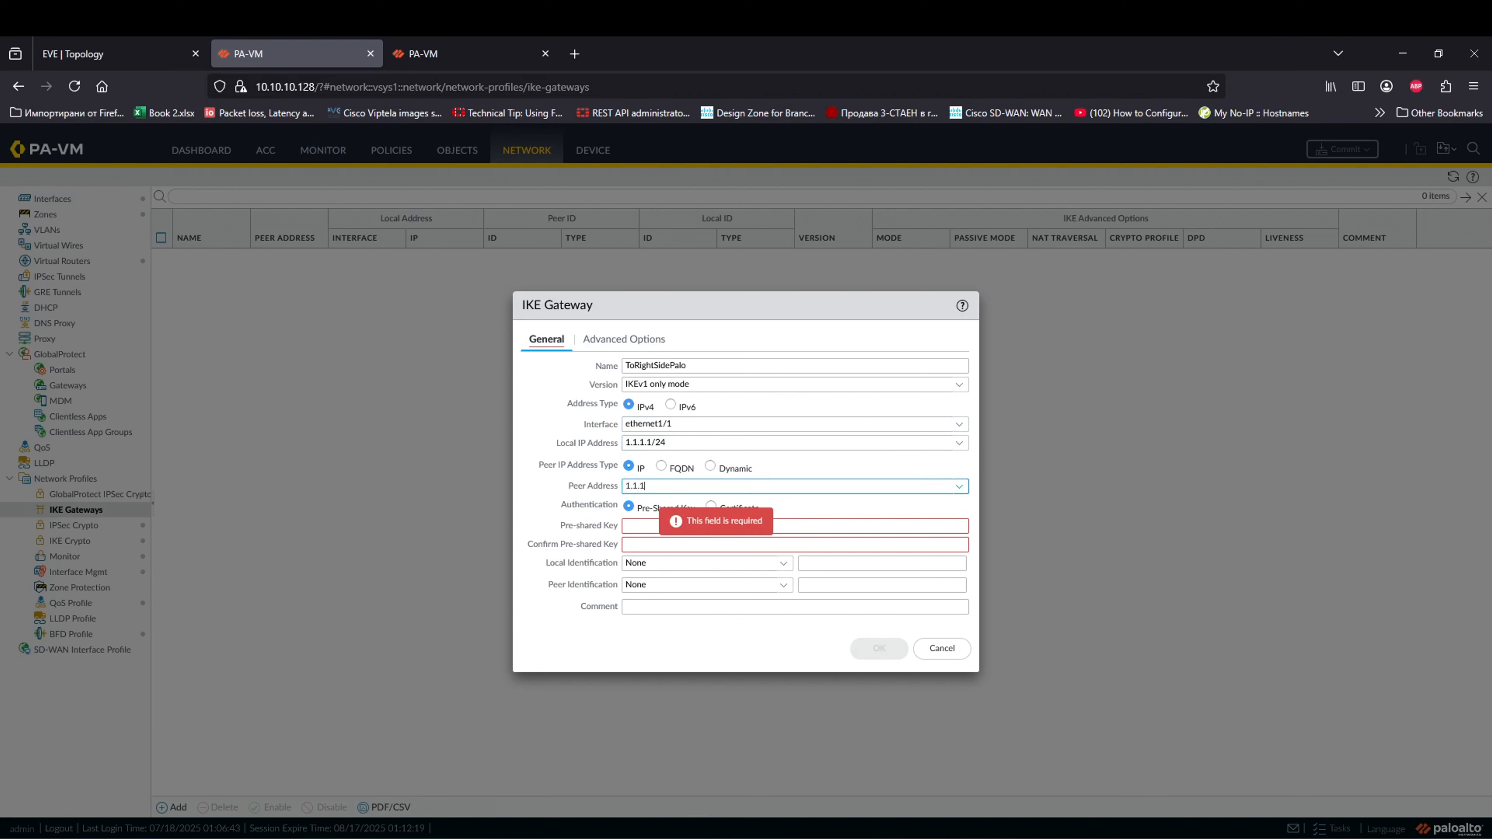
click(515, 487)
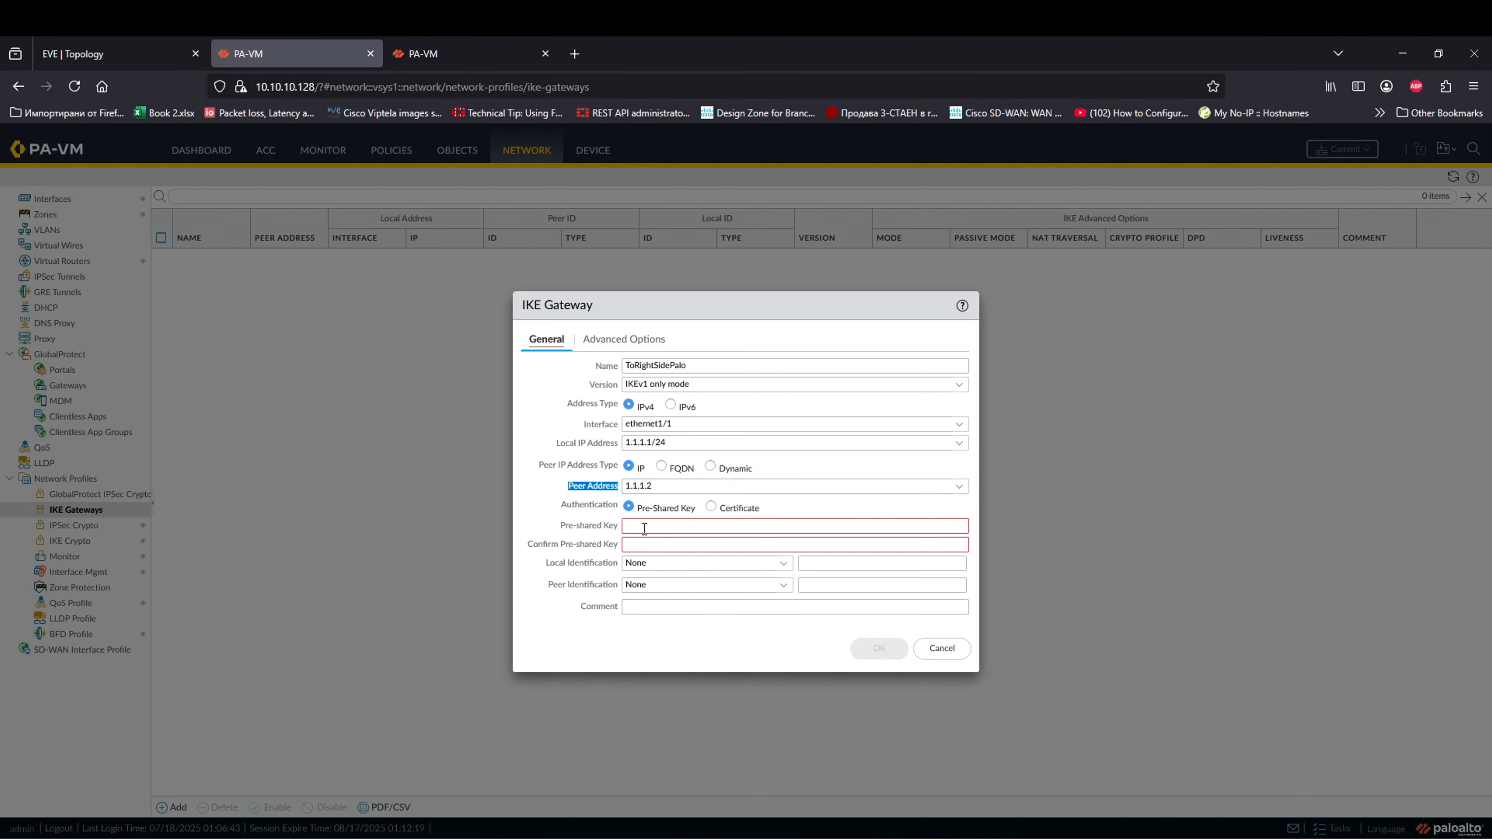
Step: Enter and confirm the pre-shared key, review advanced options, and save the gateway
click(665, 525)
text(paloalto)
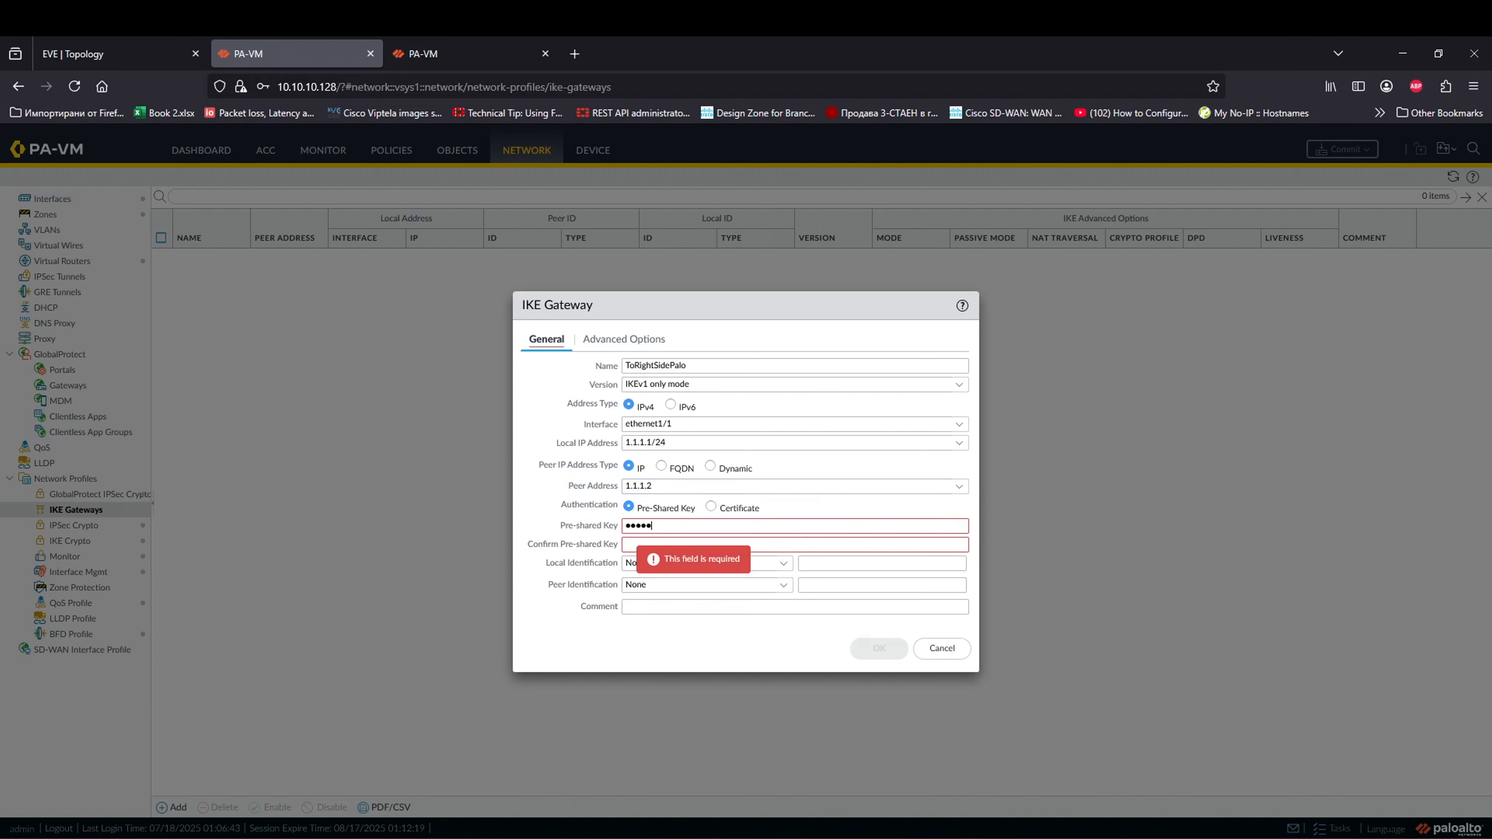
key(Tab)
text(paloalto)
click(524, 502)
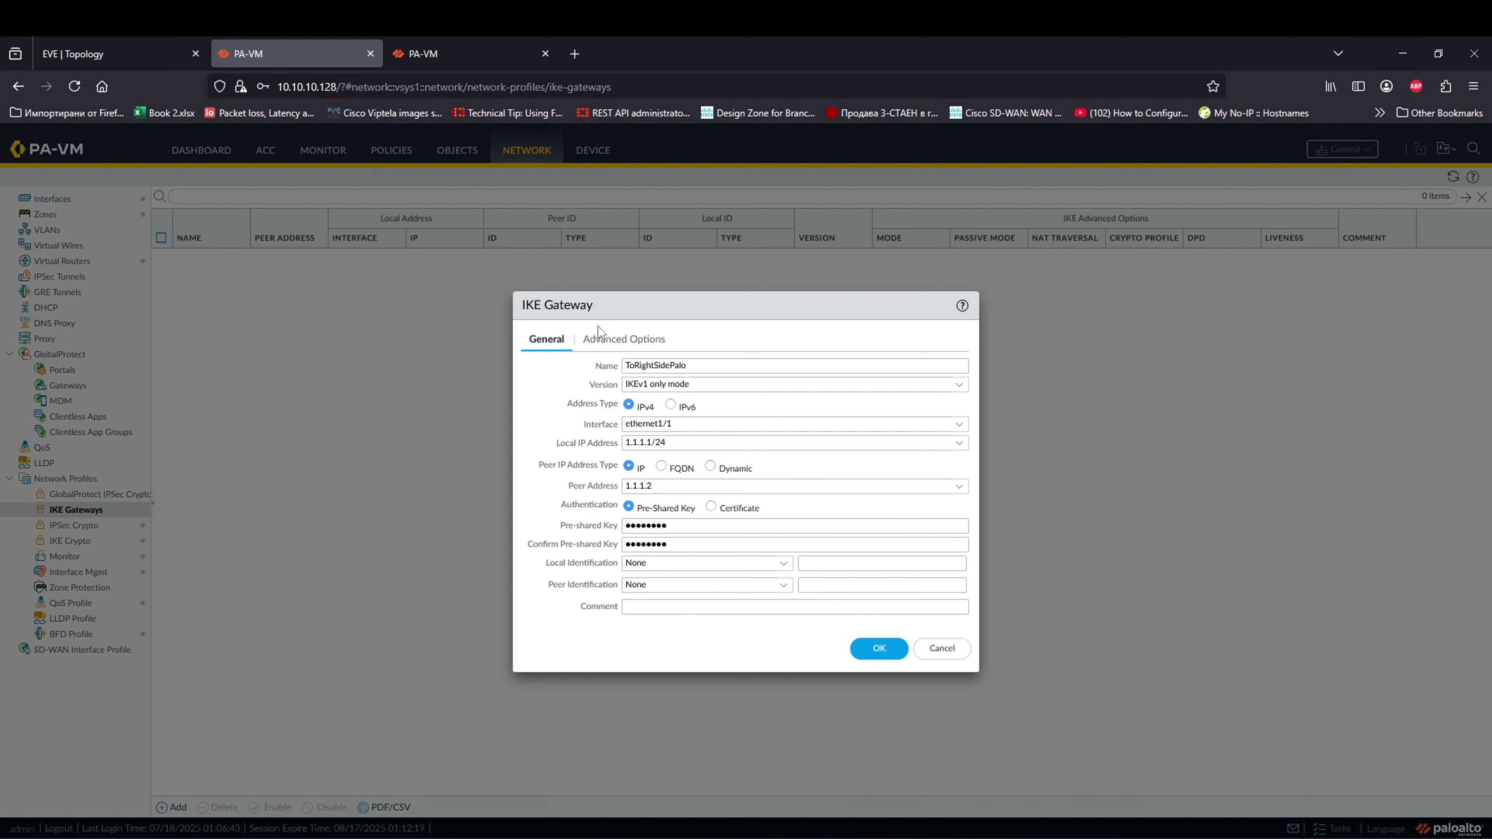
click(605, 341)
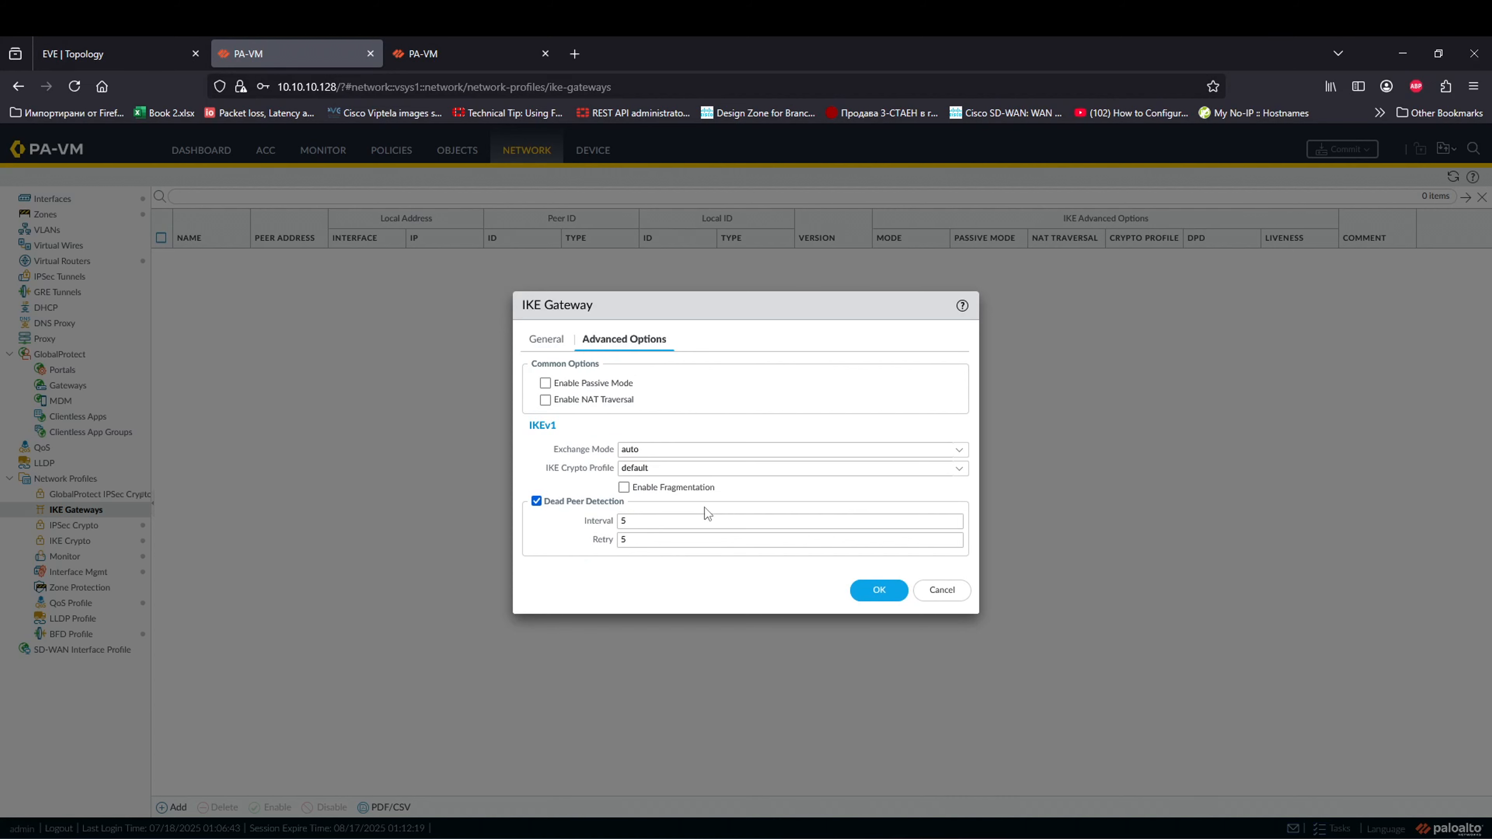
click(871, 600)
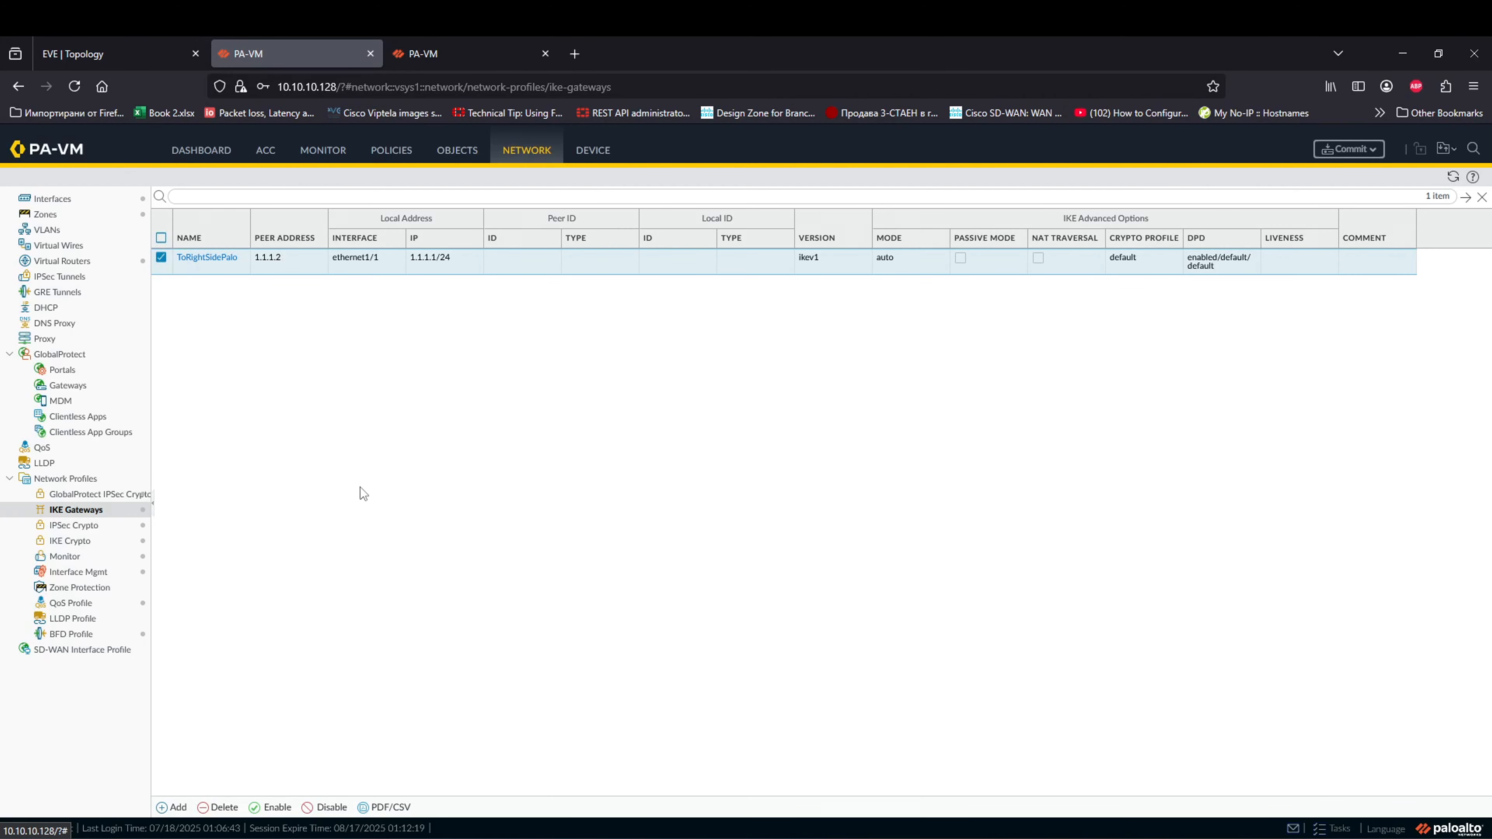
Step: Add a new IPSec tunnel and name it IPsecToRightPalo
click(112, 279)
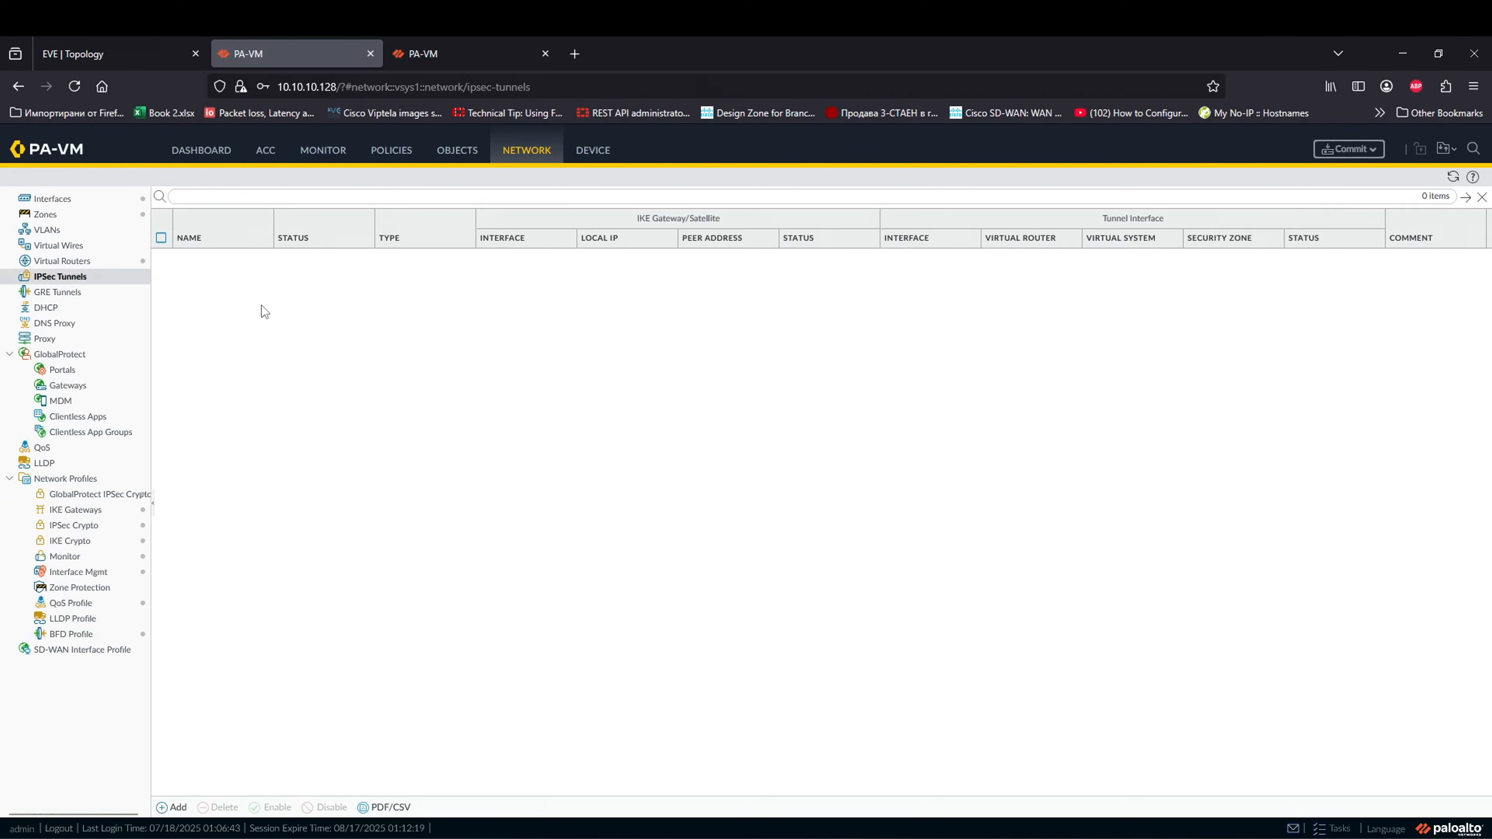
click(168, 807)
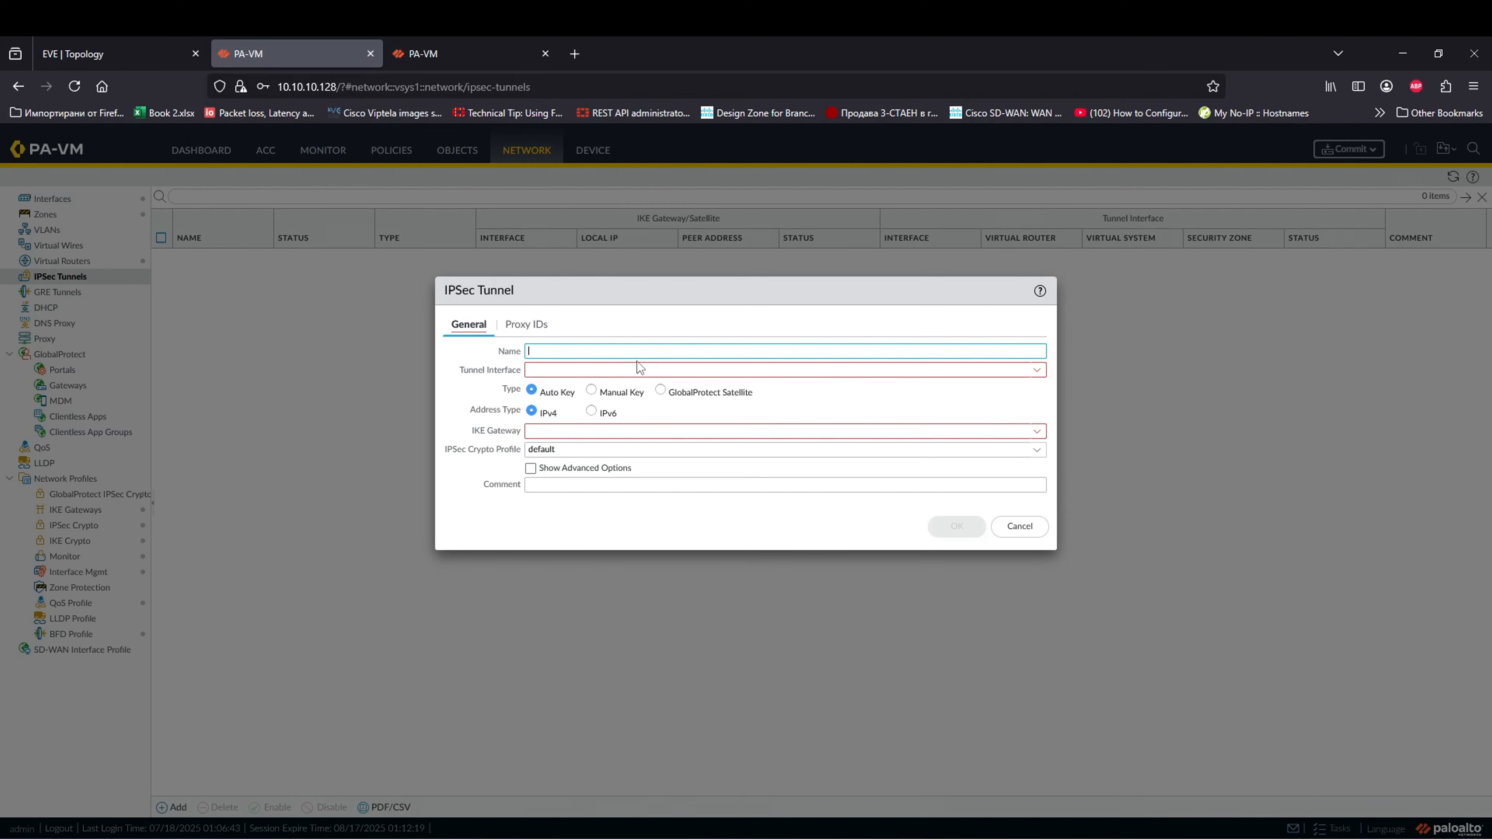
text(ipsec)
key(BackSpace)
key(BackSpace)
key(BackSpace)
key(BackSpace)
text(IPsecToRight)
Step: Create new tunnel interface number 10 in the default virtual router
click(1032, 369)
click(608, 412)
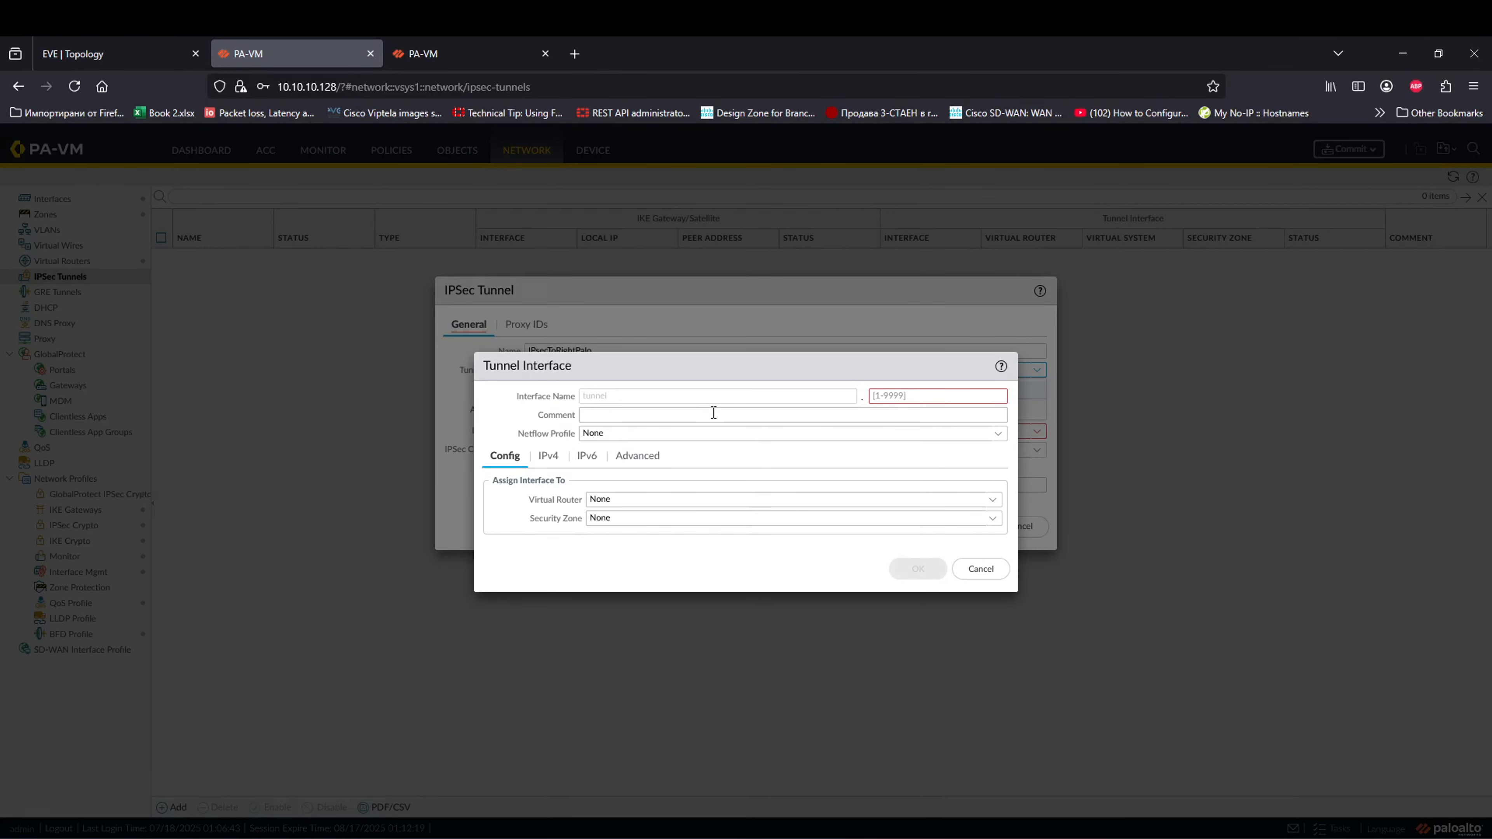
click(933, 398)
text(10)
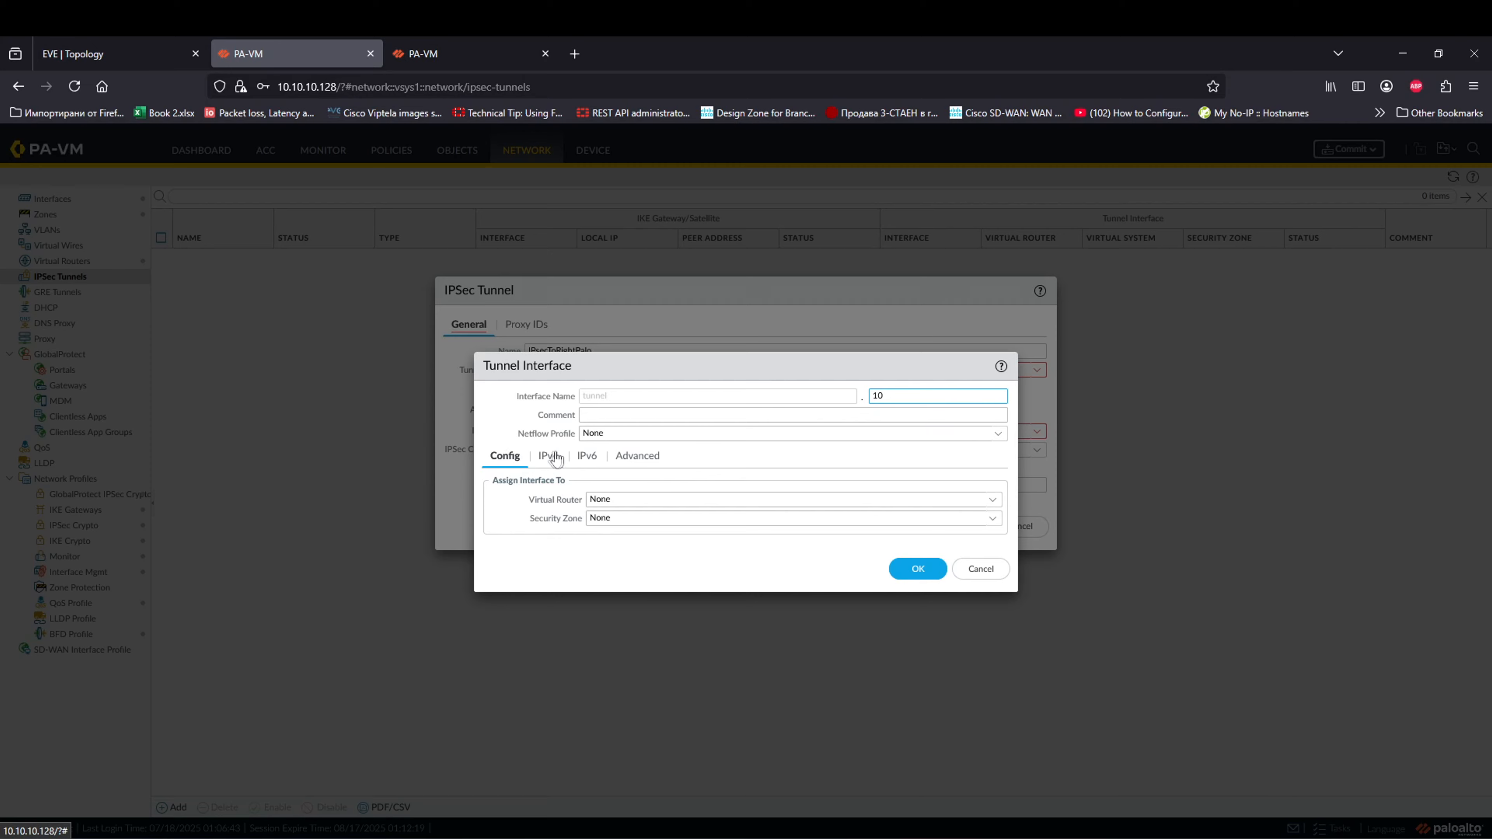
click(994, 501)
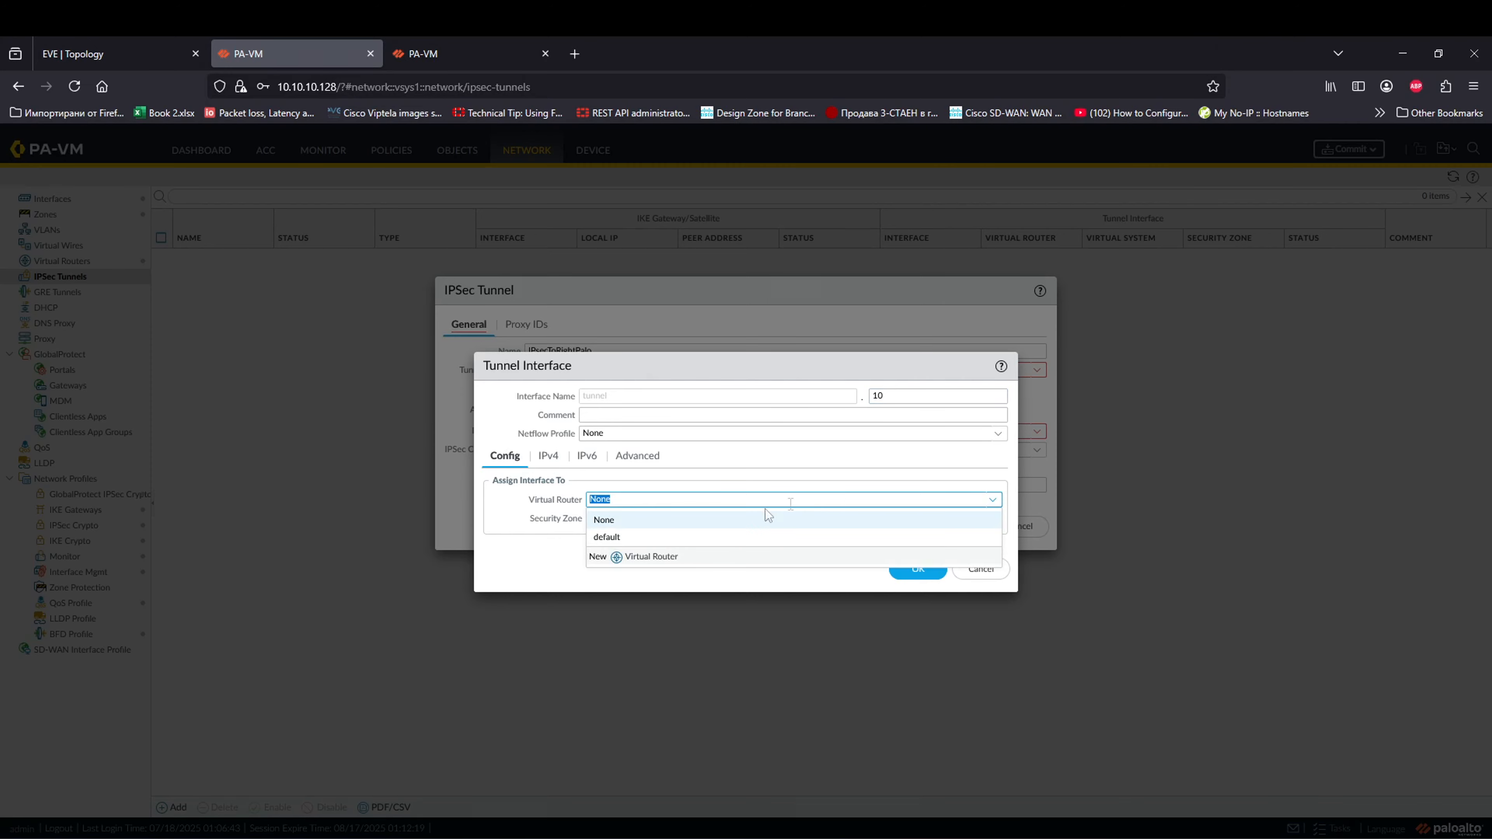
click(702, 537)
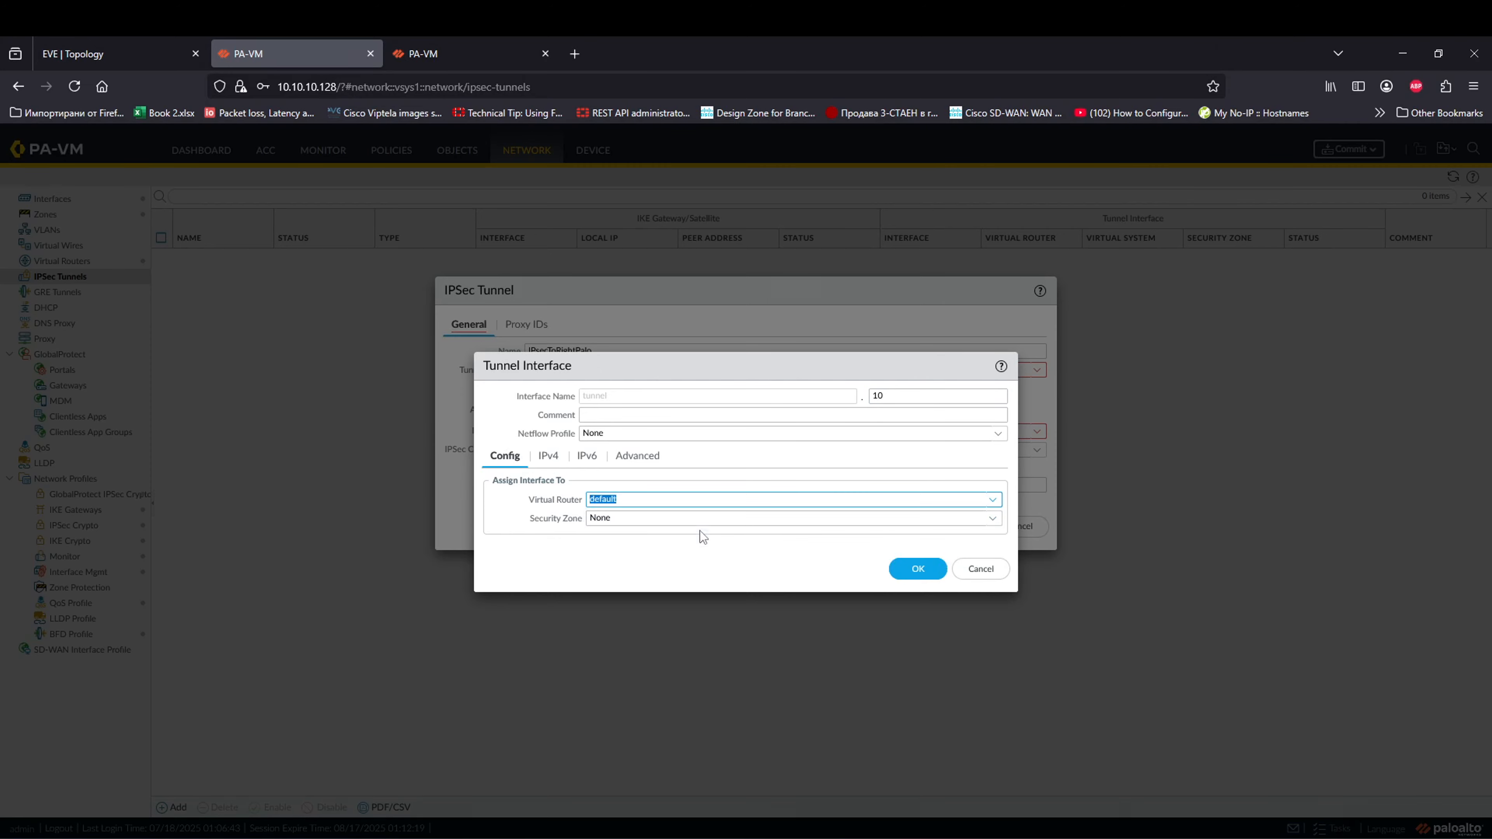
Step: Assign it to a new security zone VPN-tunnel-Right and save tunnel.10
click(992, 520)
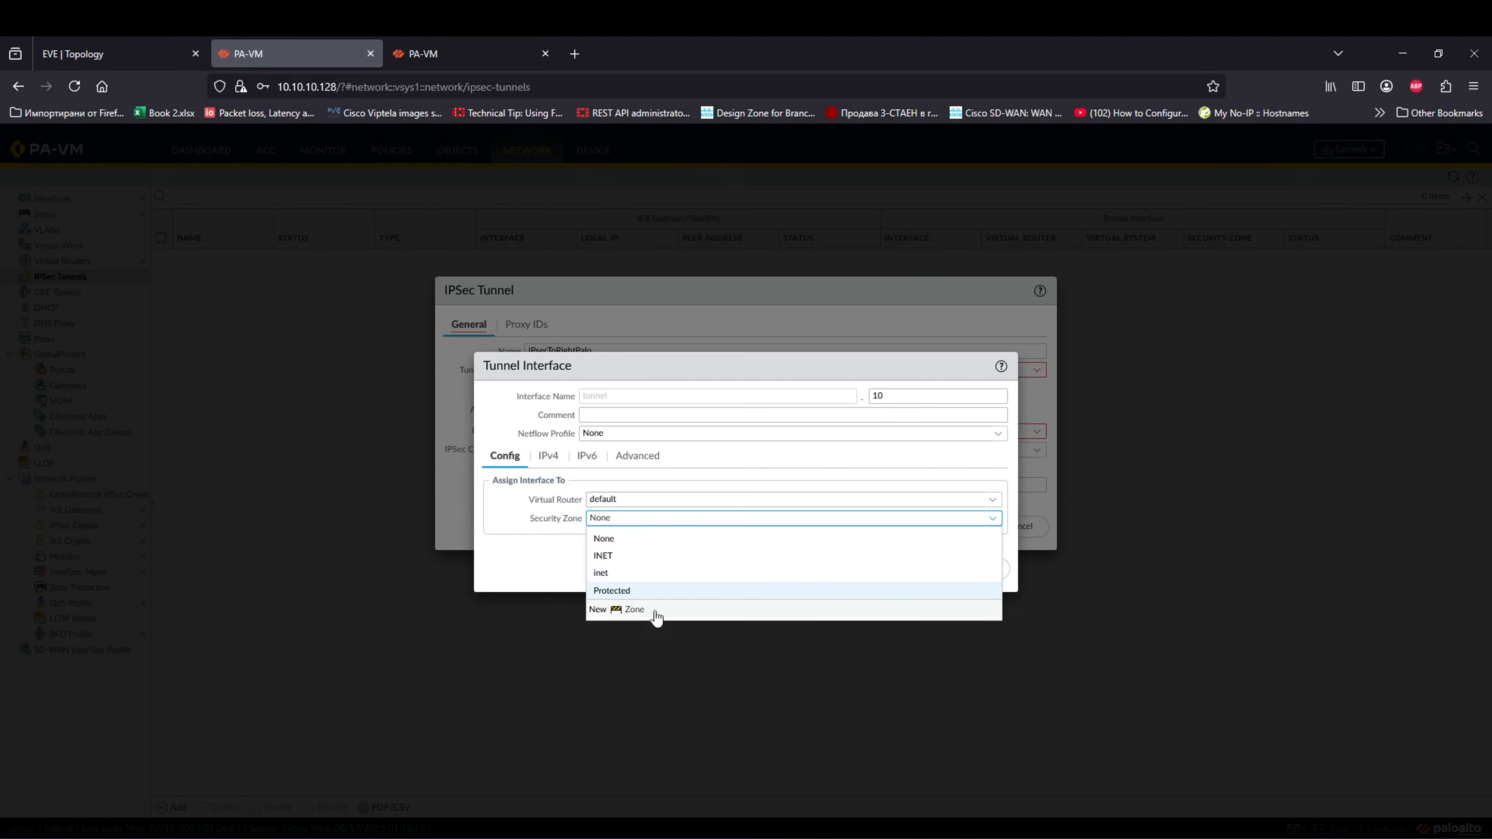
click(657, 612)
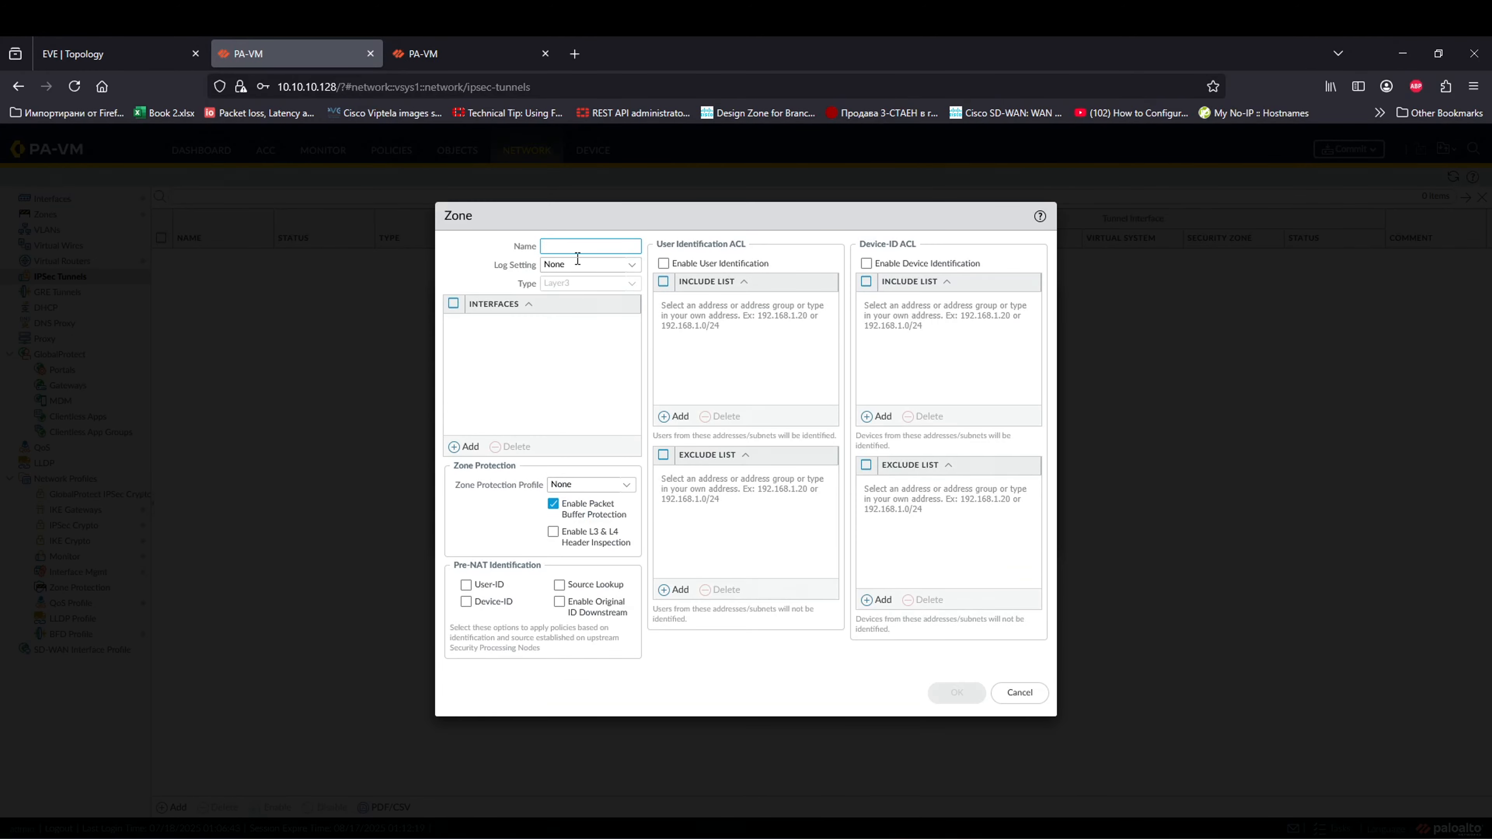
text(VPN-tunnel)
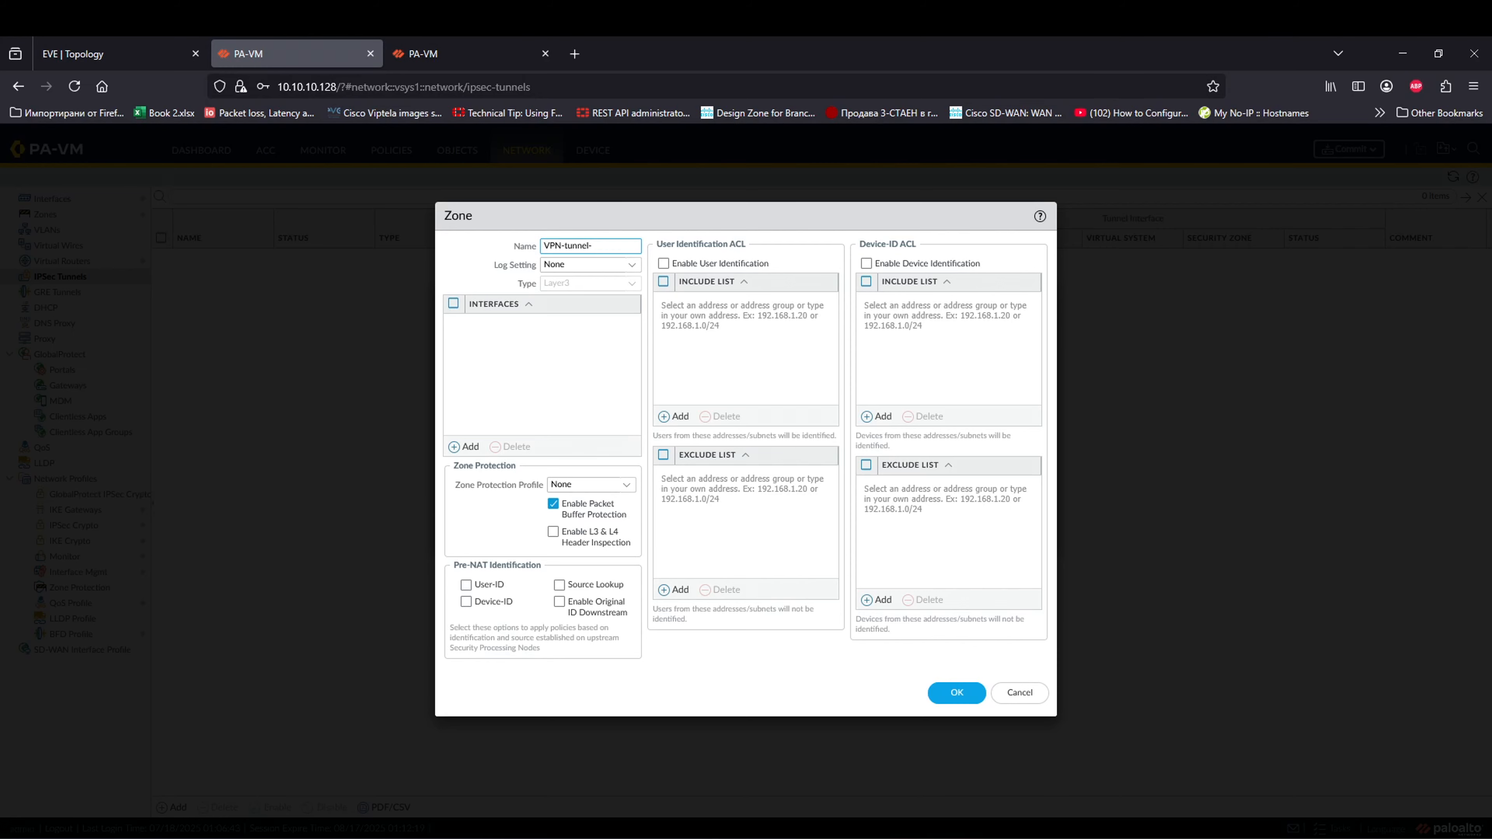
text(-Right)
click(516, 376)
click(957, 693)
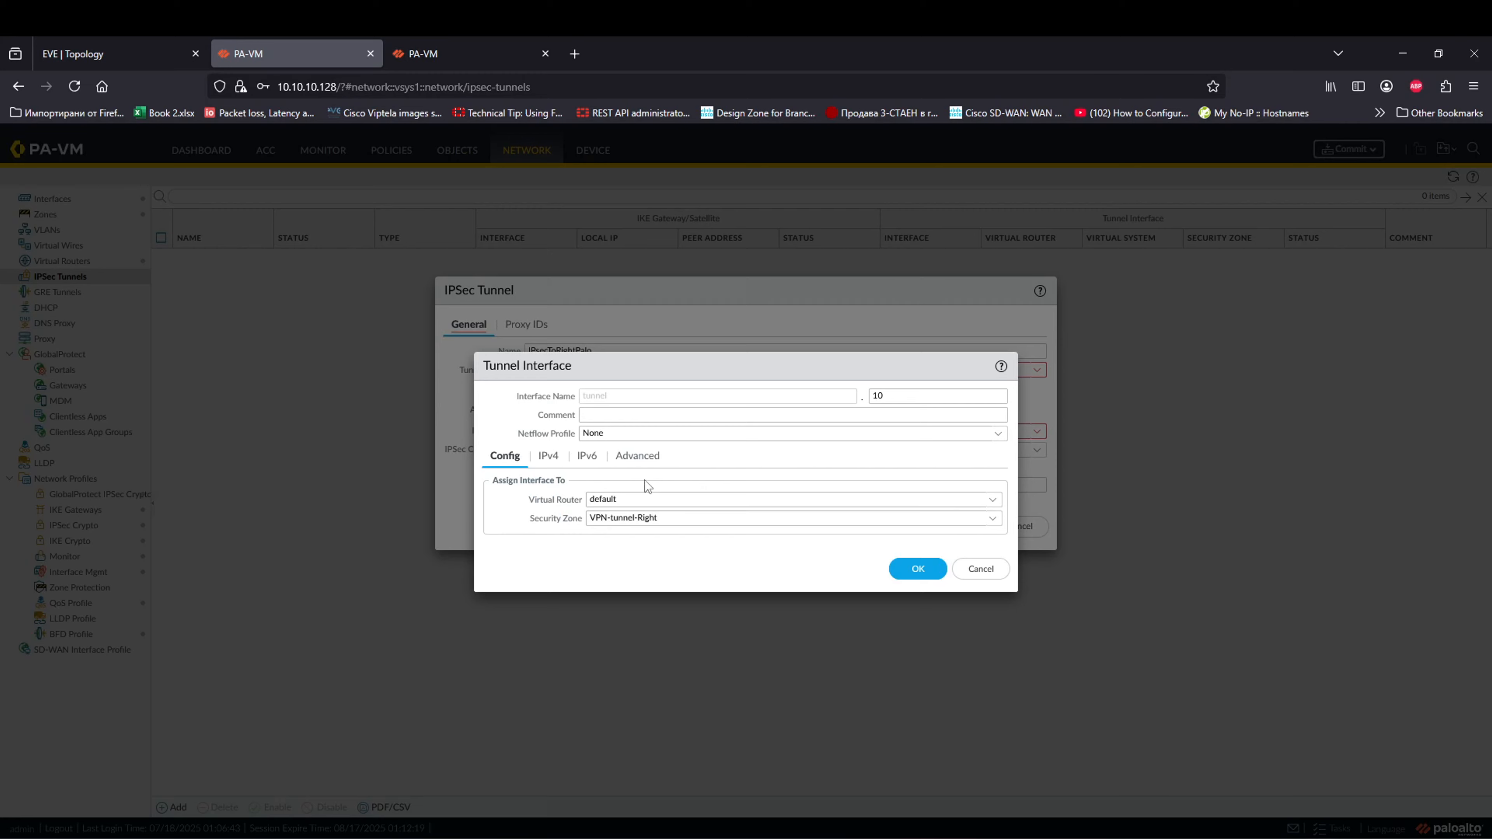
click(548, 456)
click(638, 455)
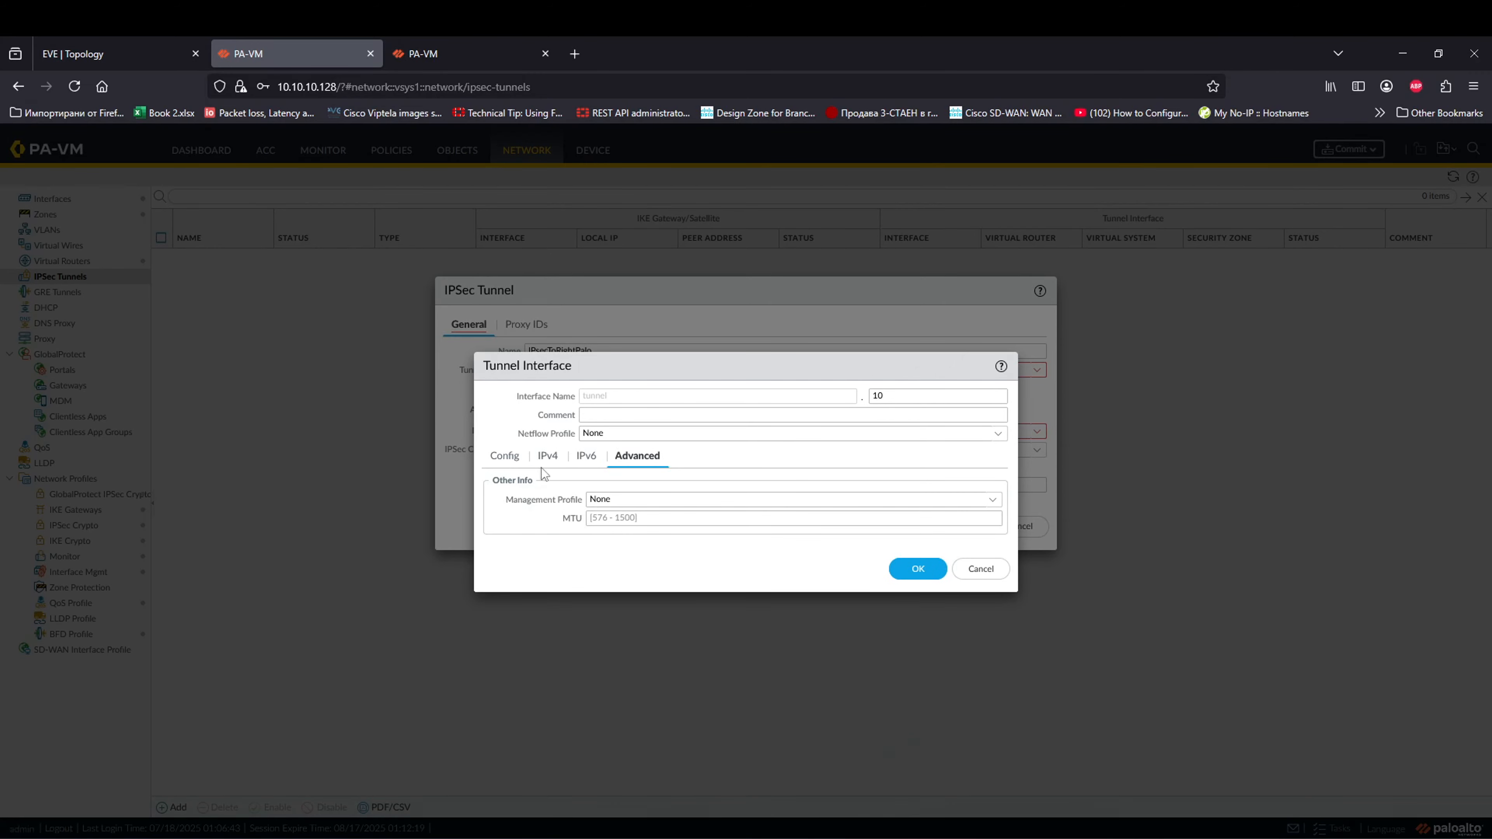
click(548, 458)
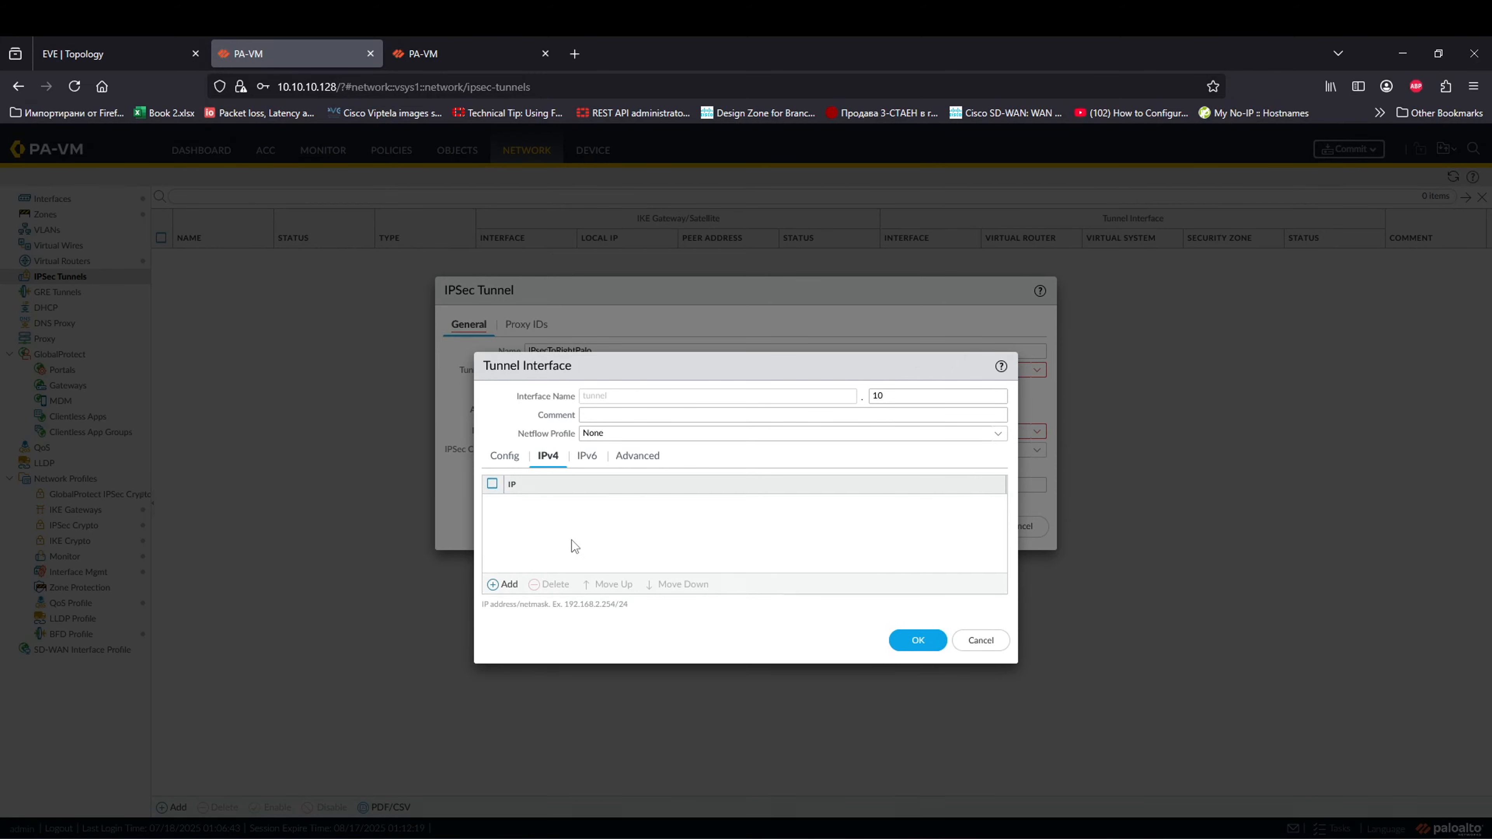
click(918, 640)
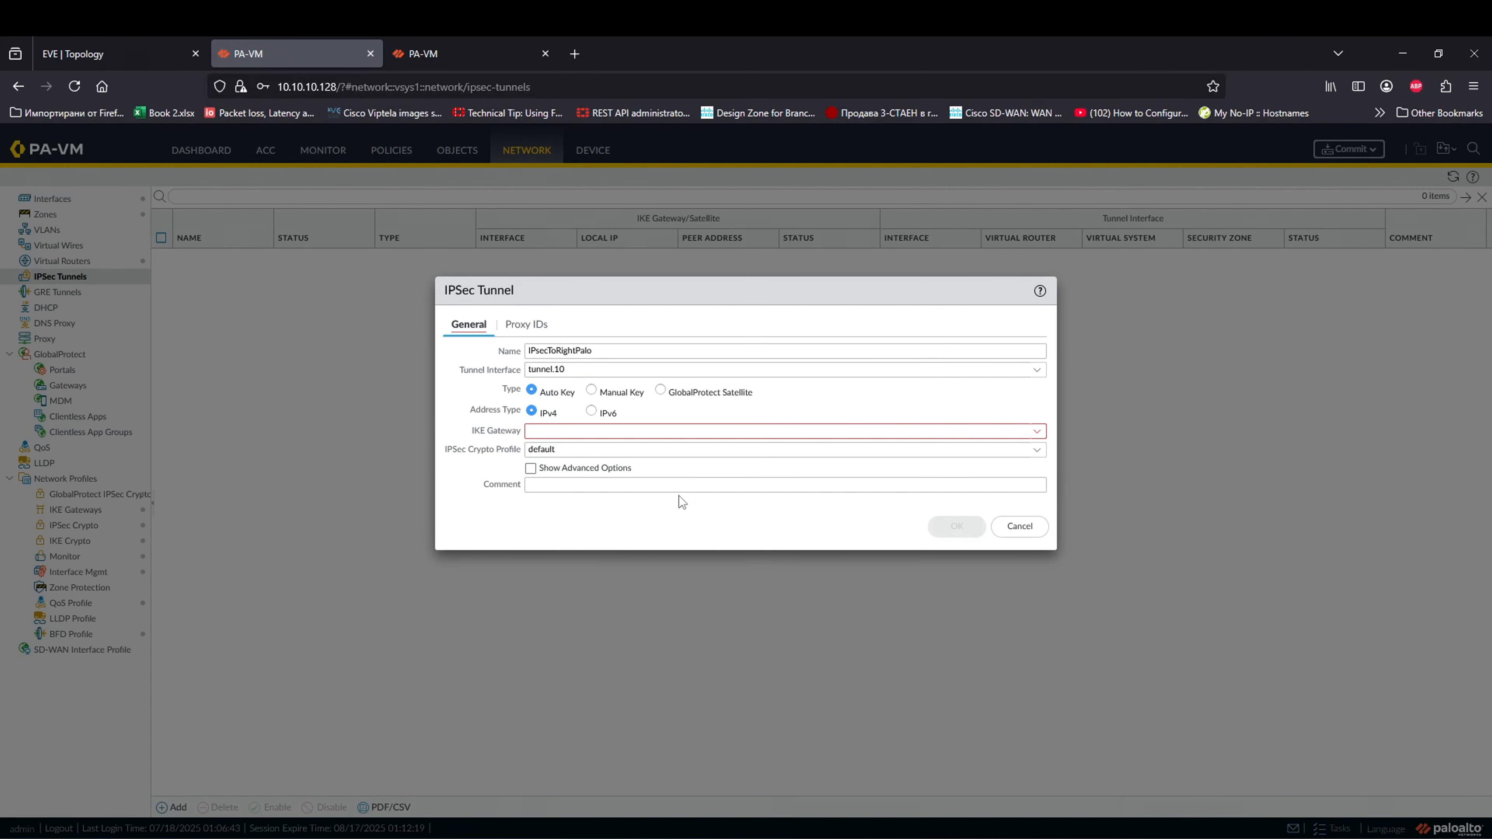
Step: Select ToRightSidePalo as the tunnel's IKE gateway
click(650, 435)
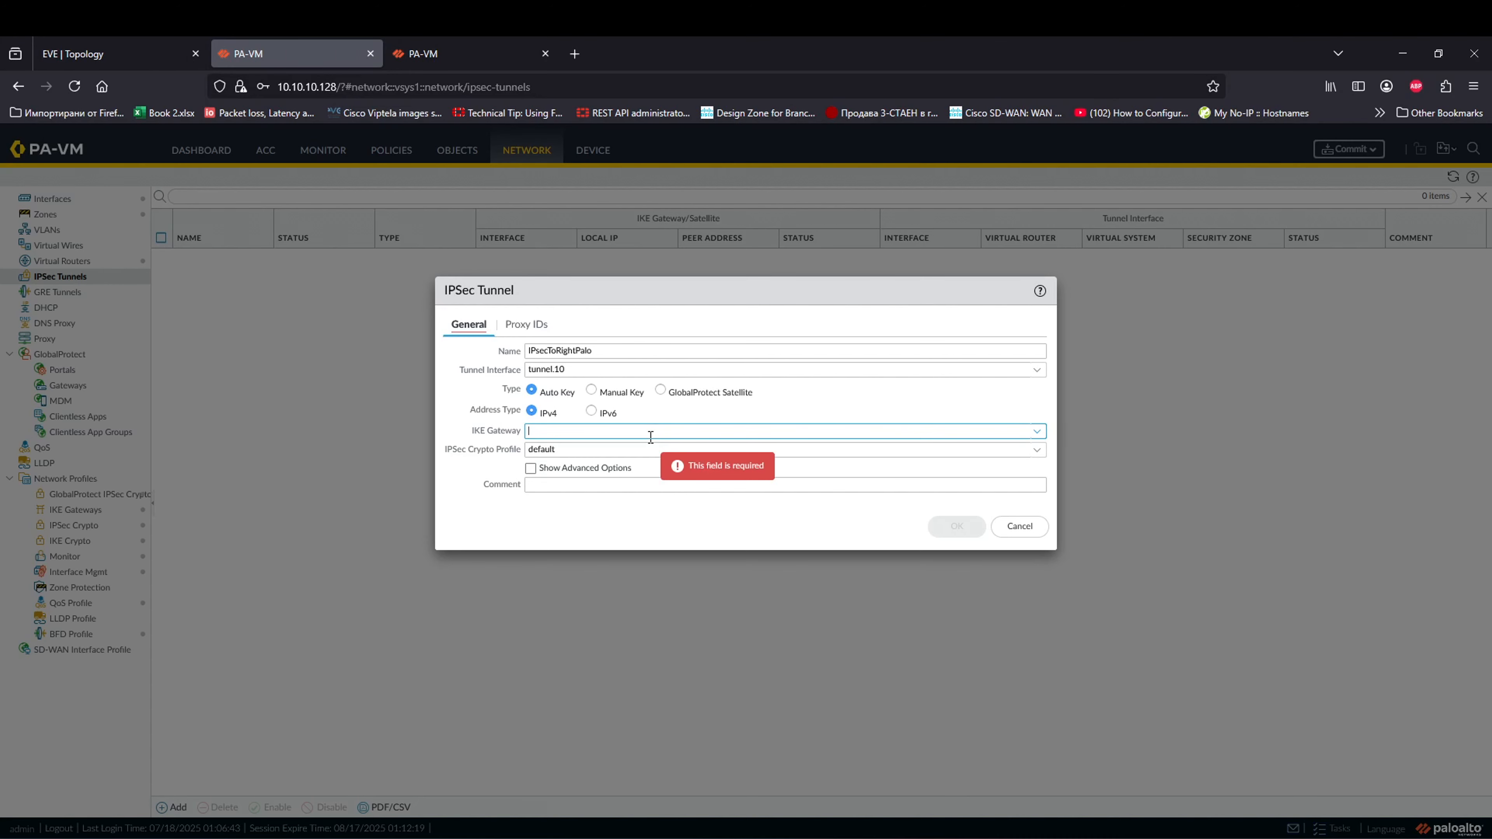
click(1037, 432)
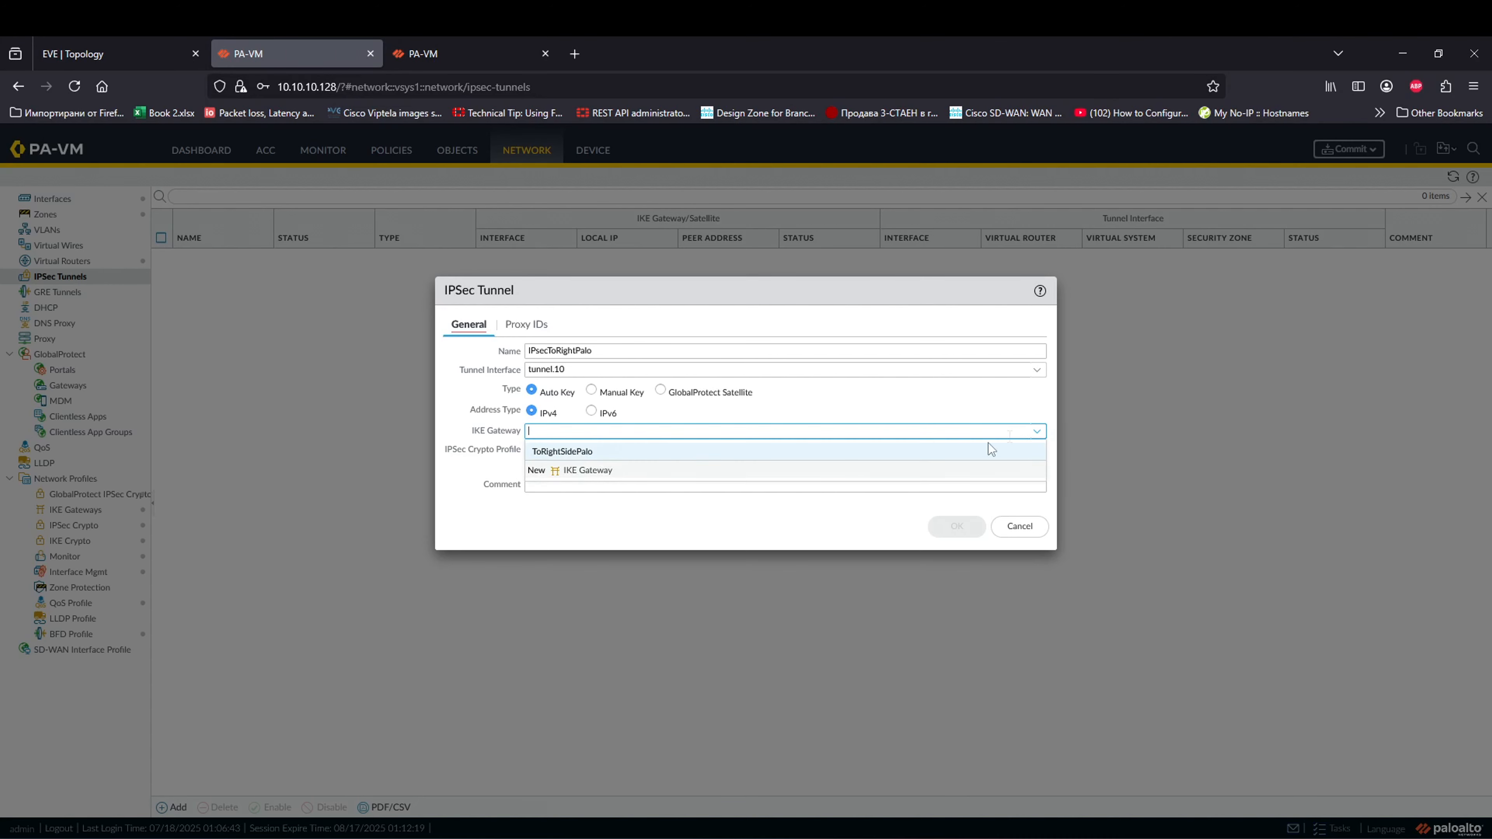
click(564, 452)
click(509, 486)
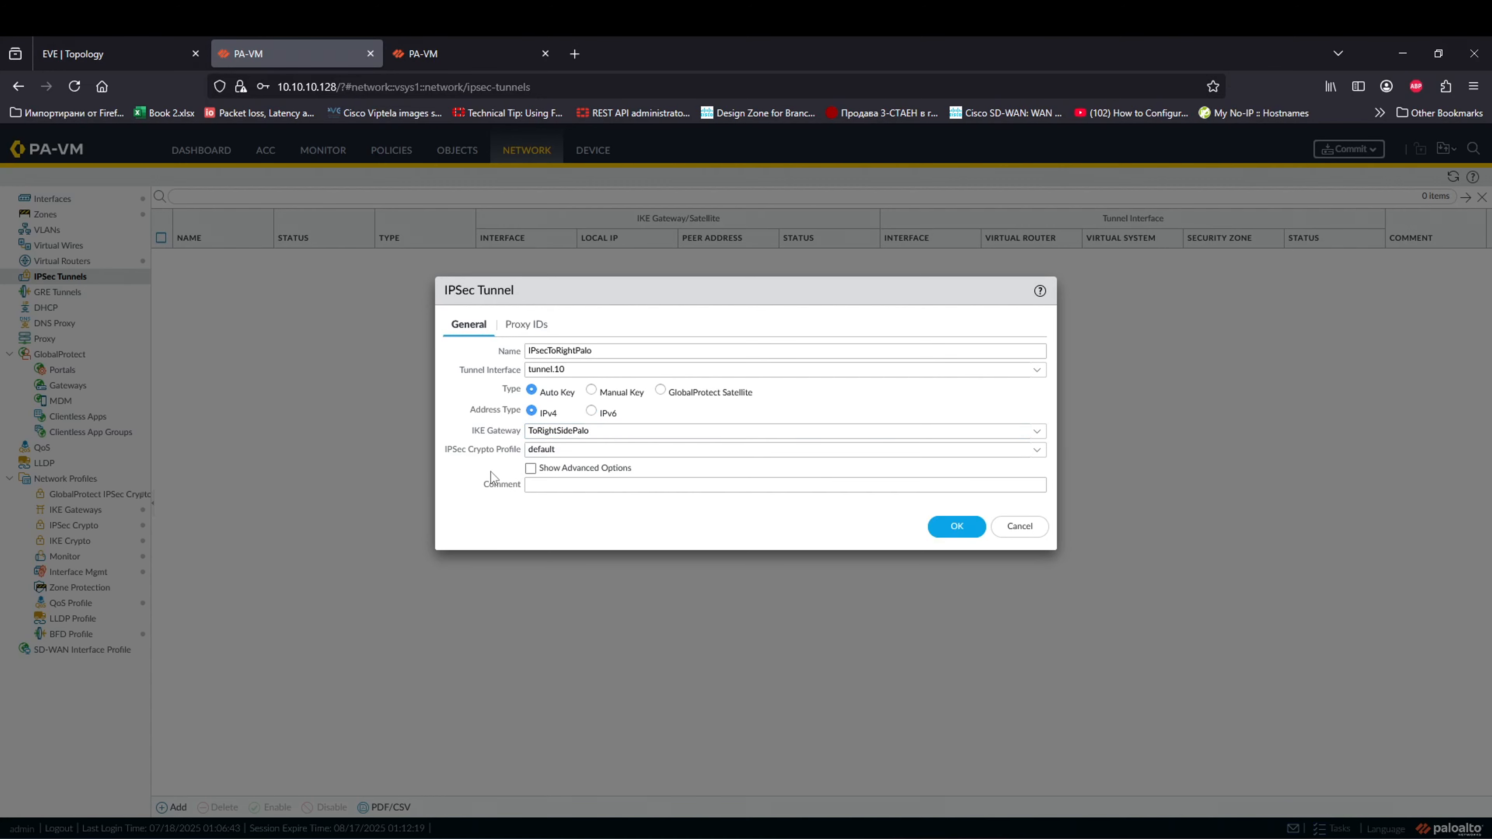
Step: Add proxy ID IPsecSetOne with 0.0.0.0/0 local and remote, then save the tunnel
click(516, 328)
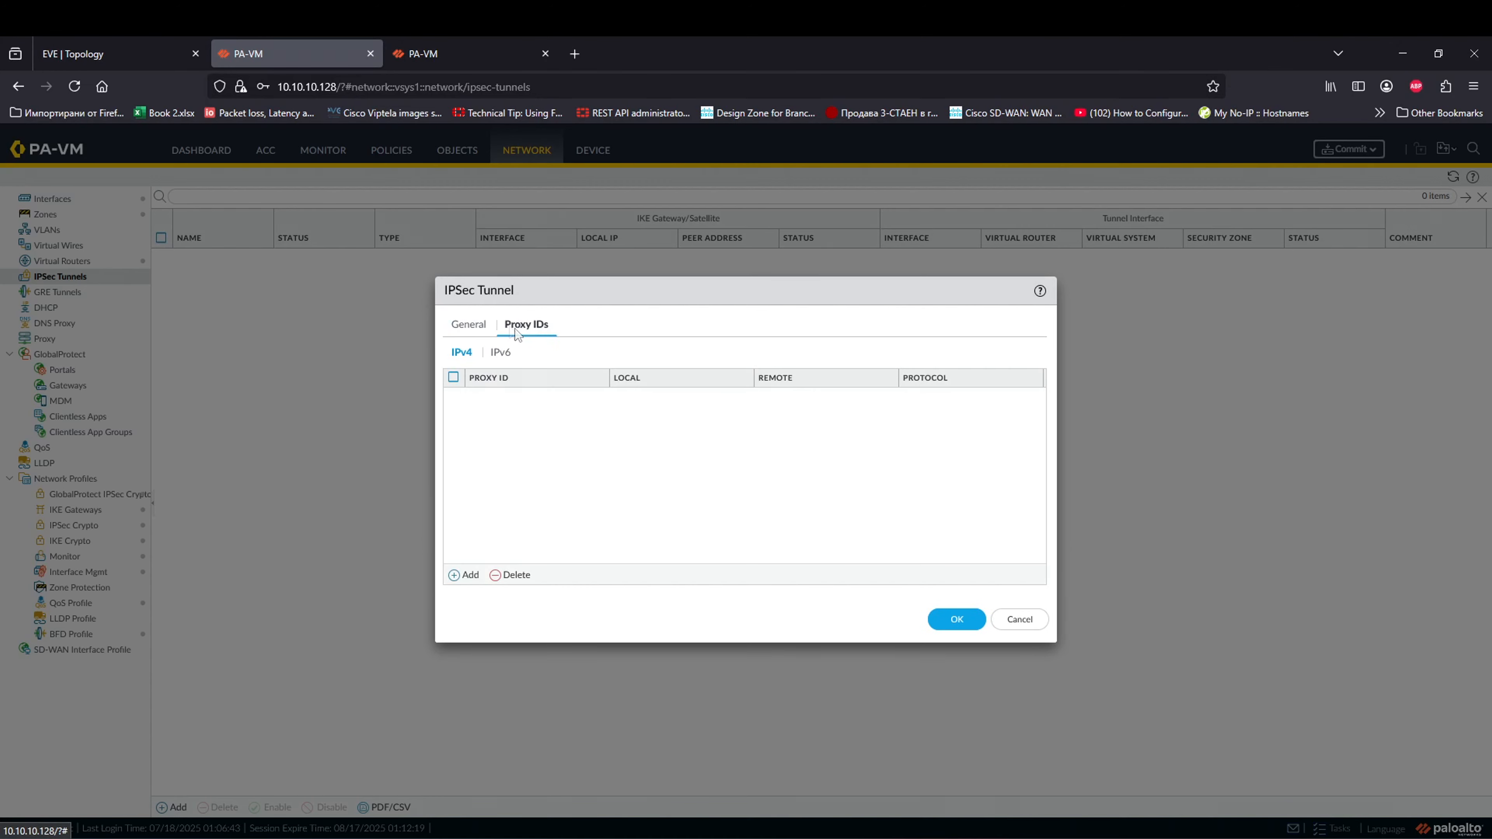
click(462, 574)
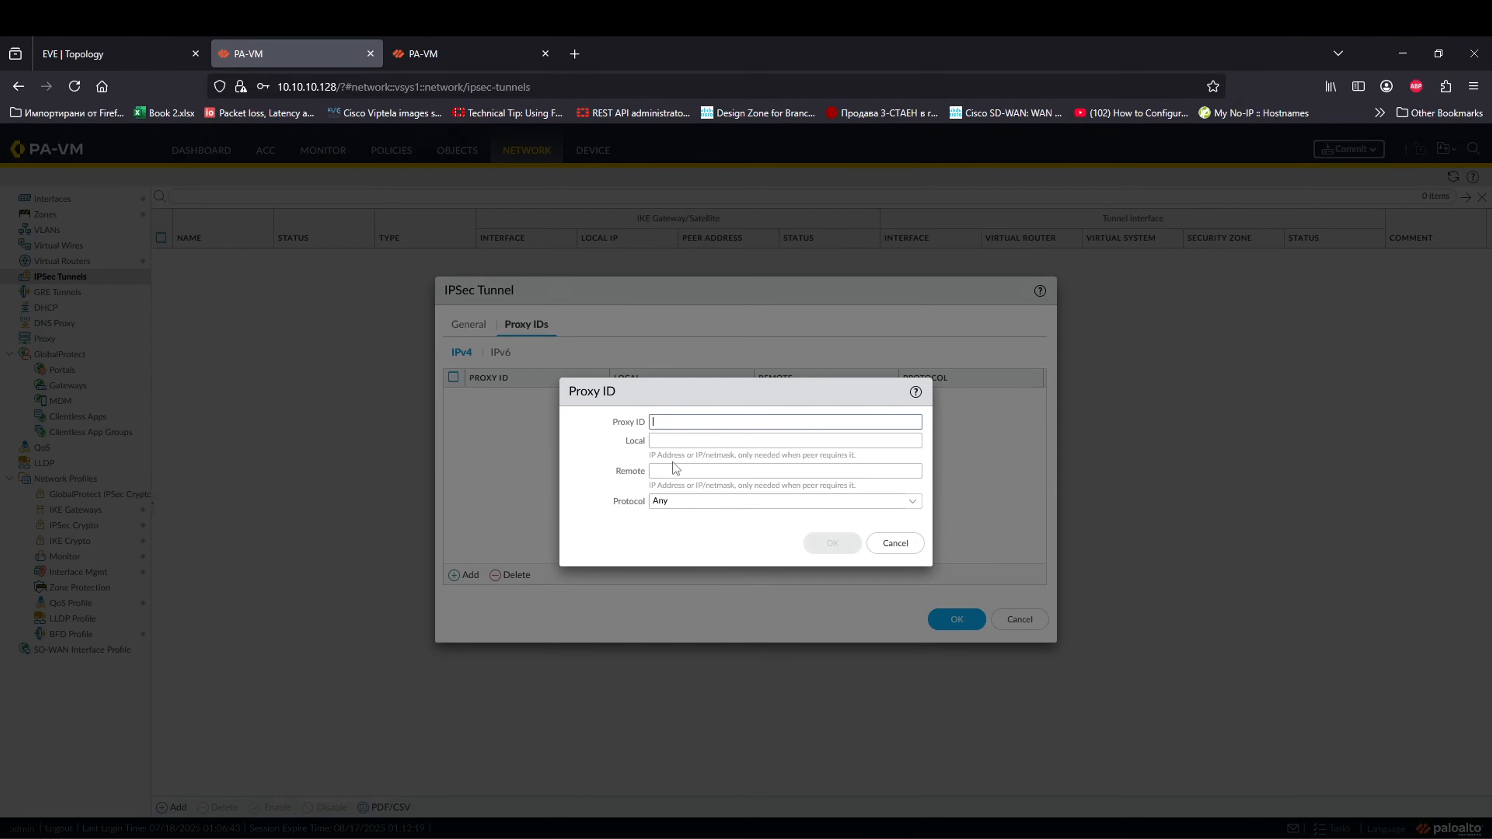
text(IPsse)
text(e)
text(cSetOn)
click(905, 442)
text(0.0.0)
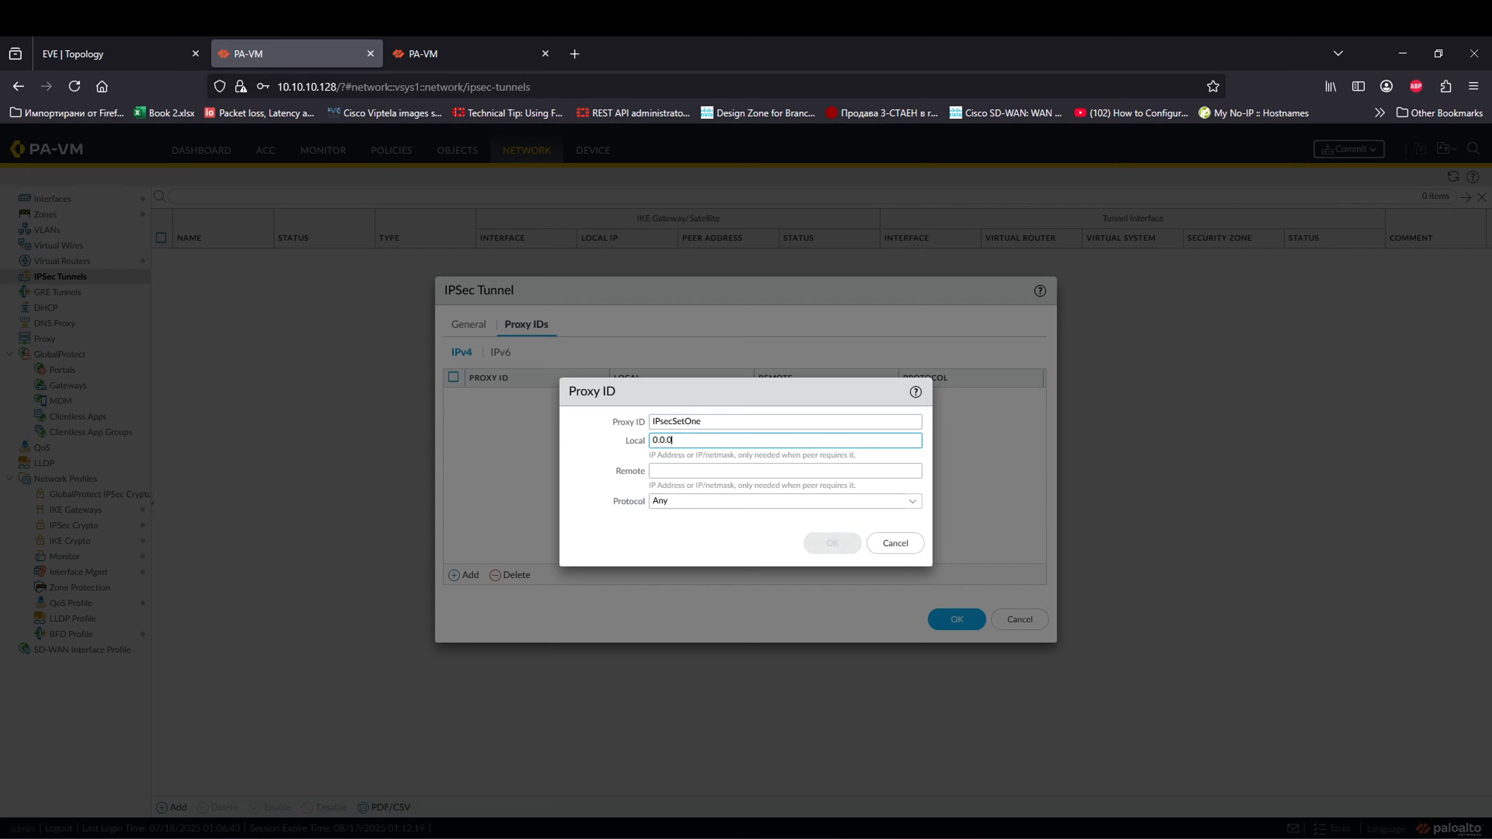
text(.0/0)
key(ctrl+a)
key(ctrl+c)
click(722, 474)
key(ctrl+v)
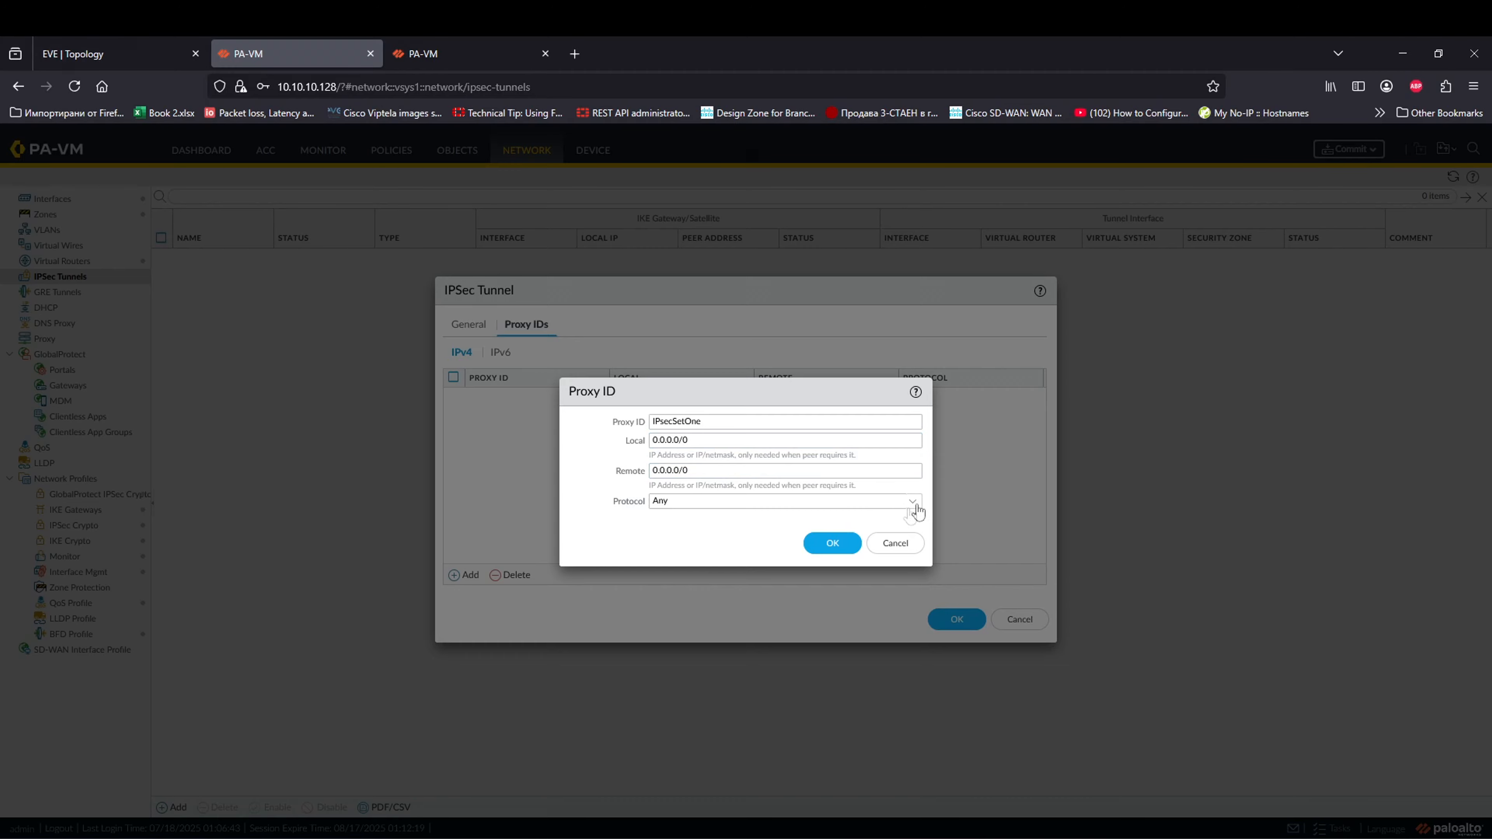
click(831, 544)
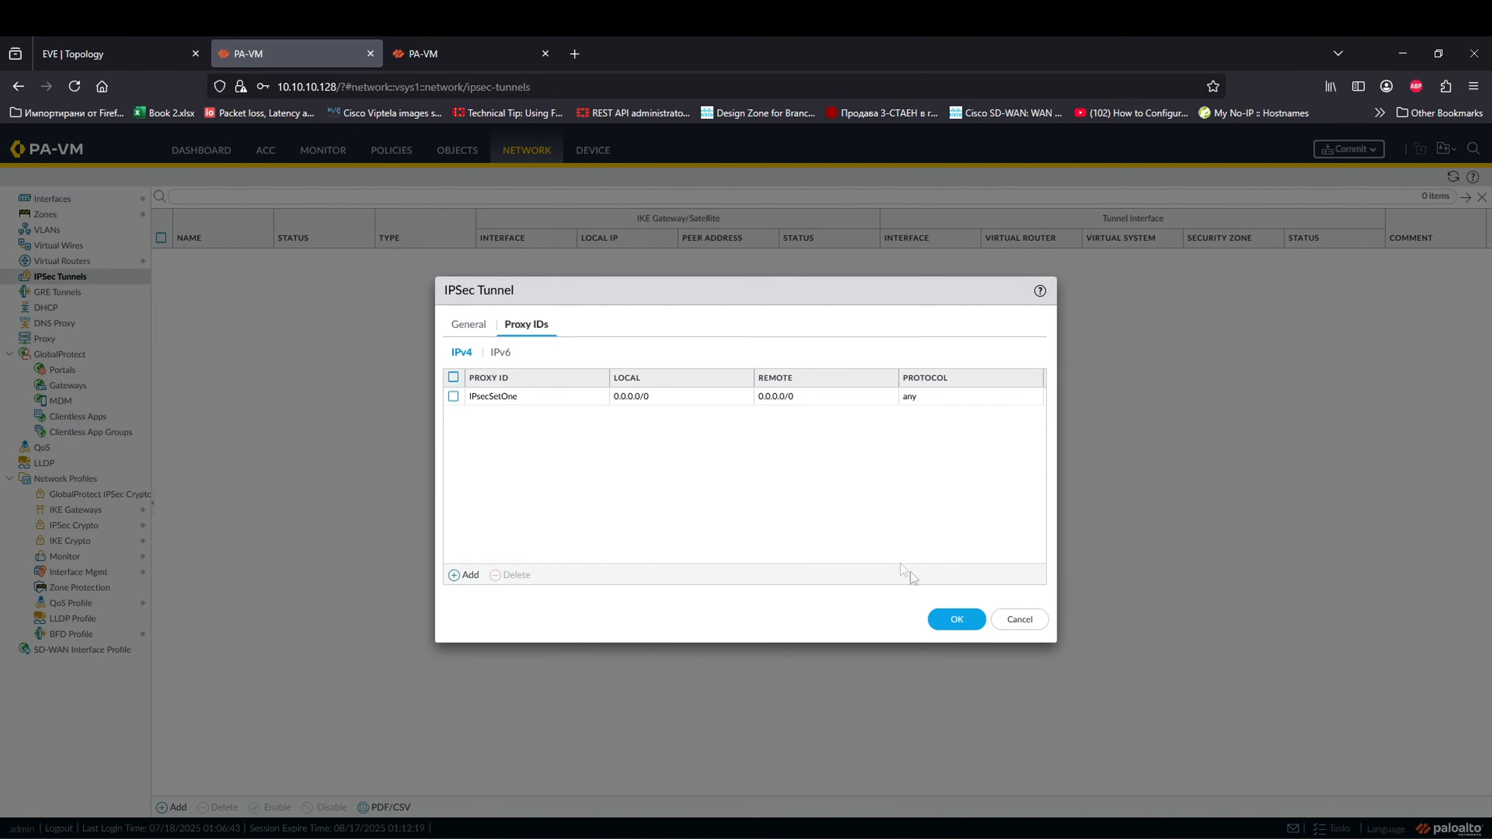
click(956, 618)
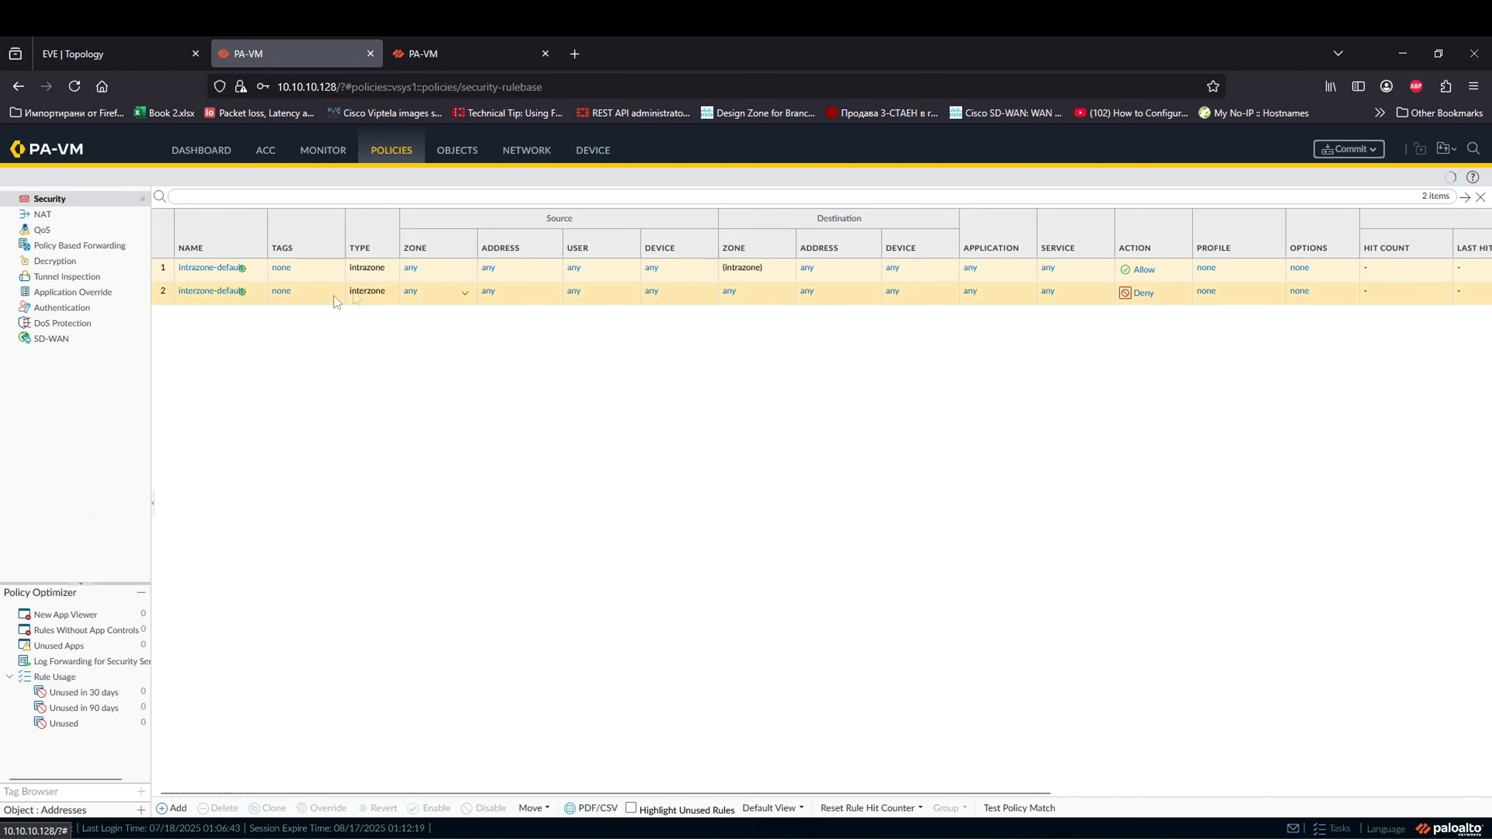
Step: Start a new security rule named ToRightPalo with source zone Protected
click(192, 816)
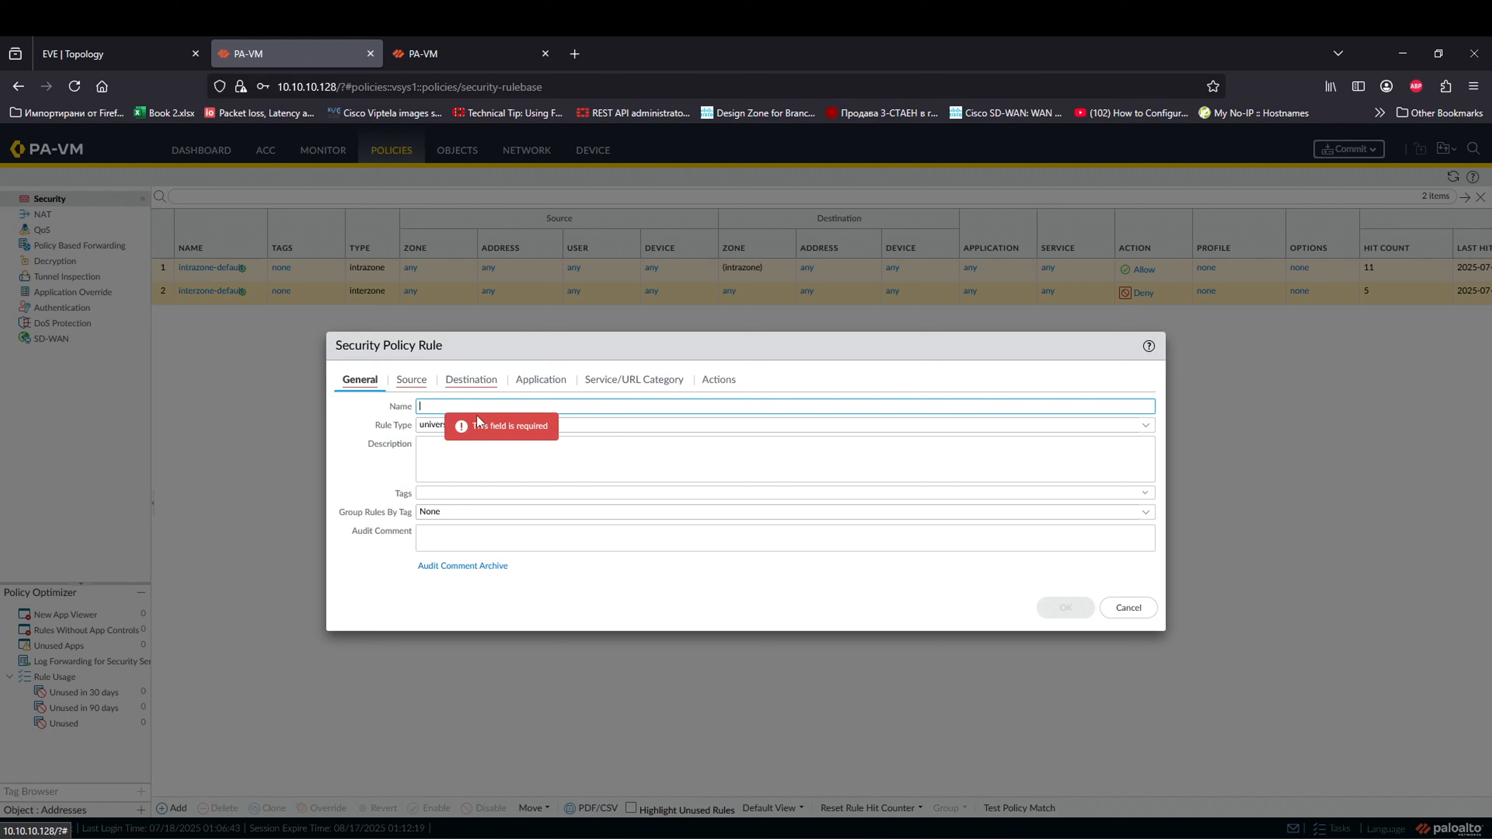
text(ToRouter)
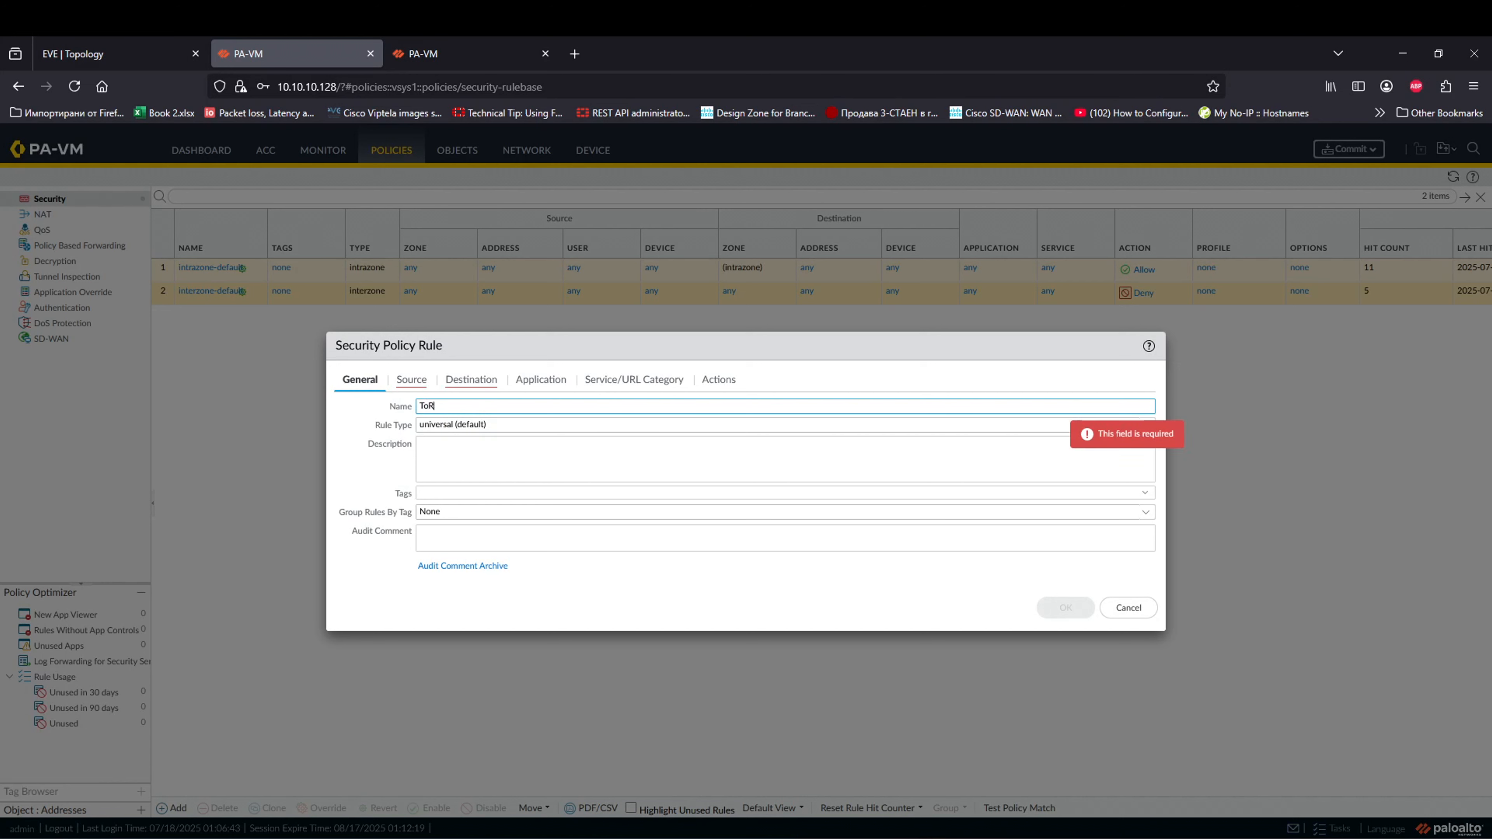
key(BackSpace)
key(BackSpace)
key(BackSpace)
key(BackSpace)
key(BackSpace)
text(ig)
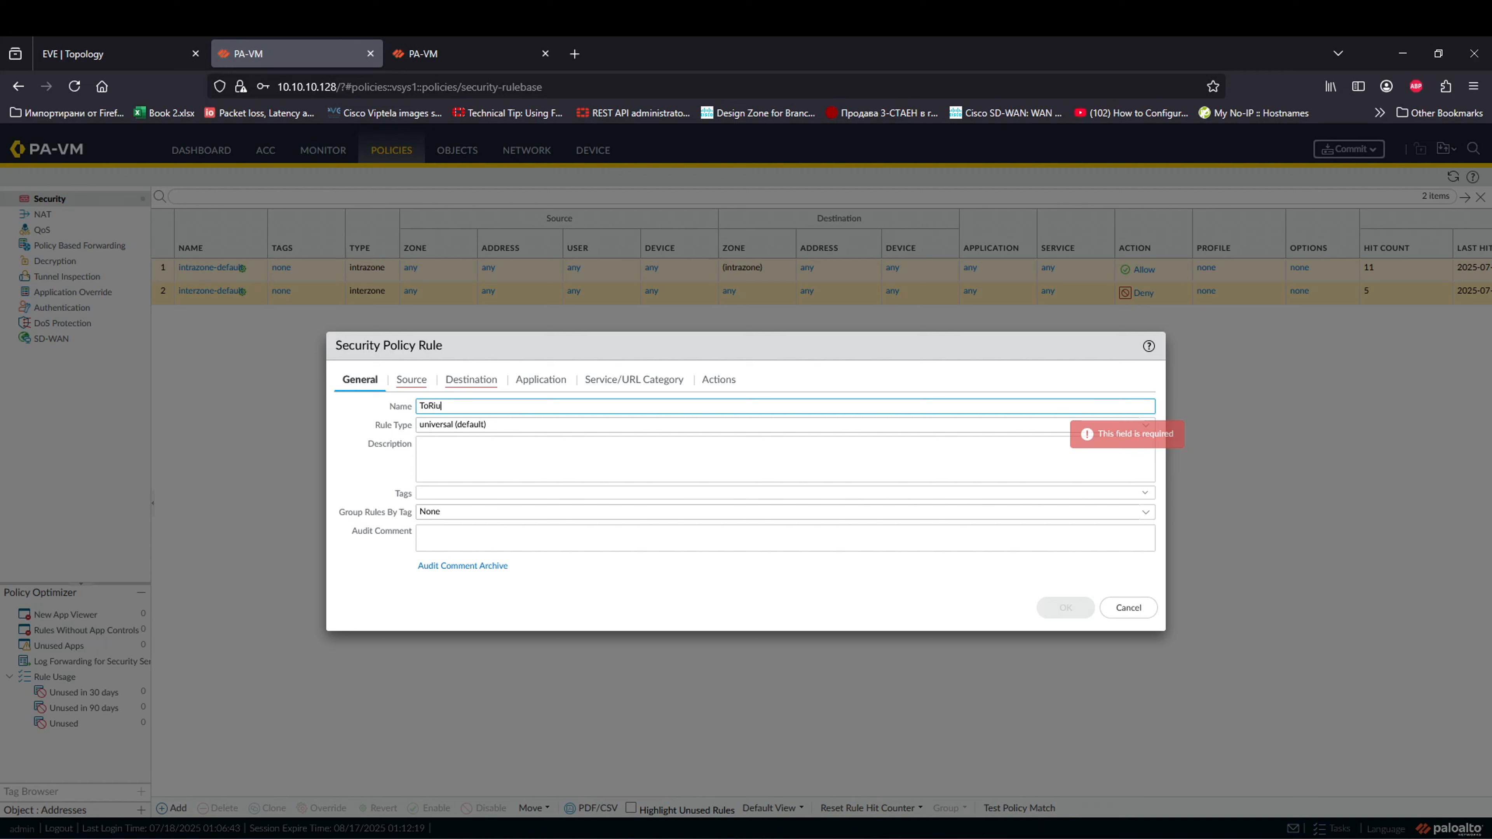
text(htPalo)
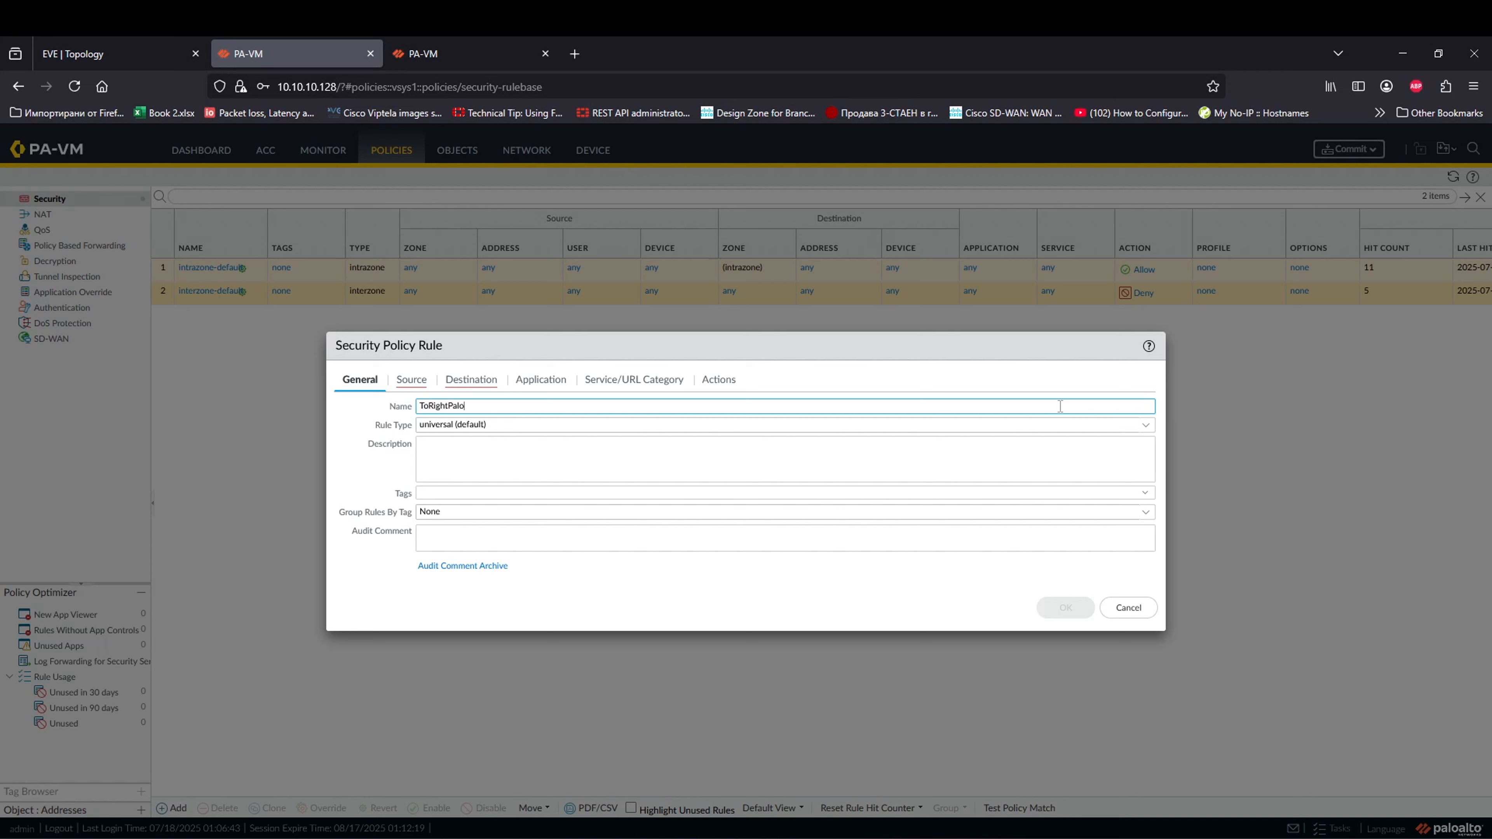
click(412, 379)
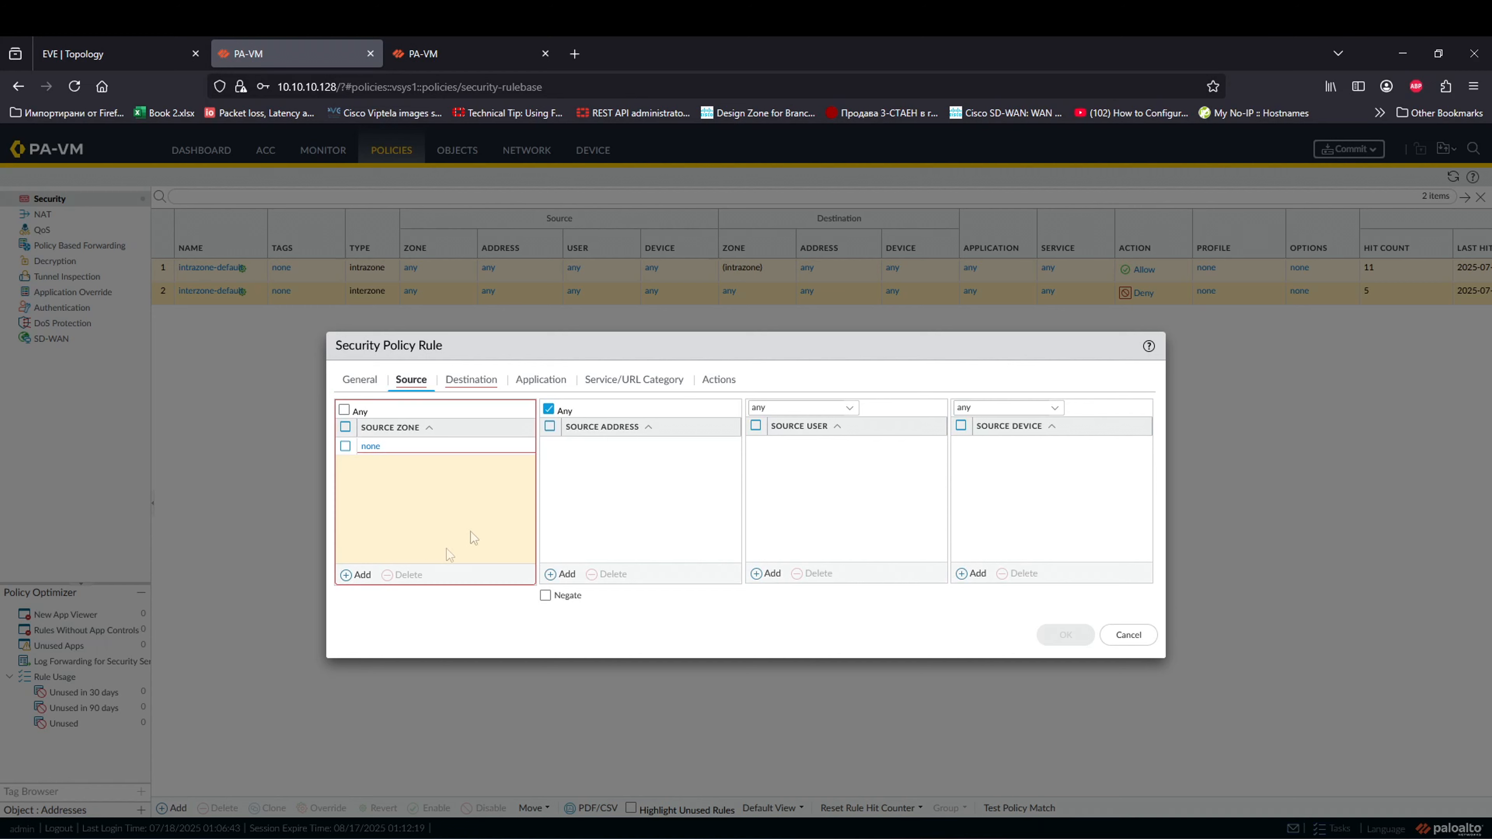
click(431, 501)
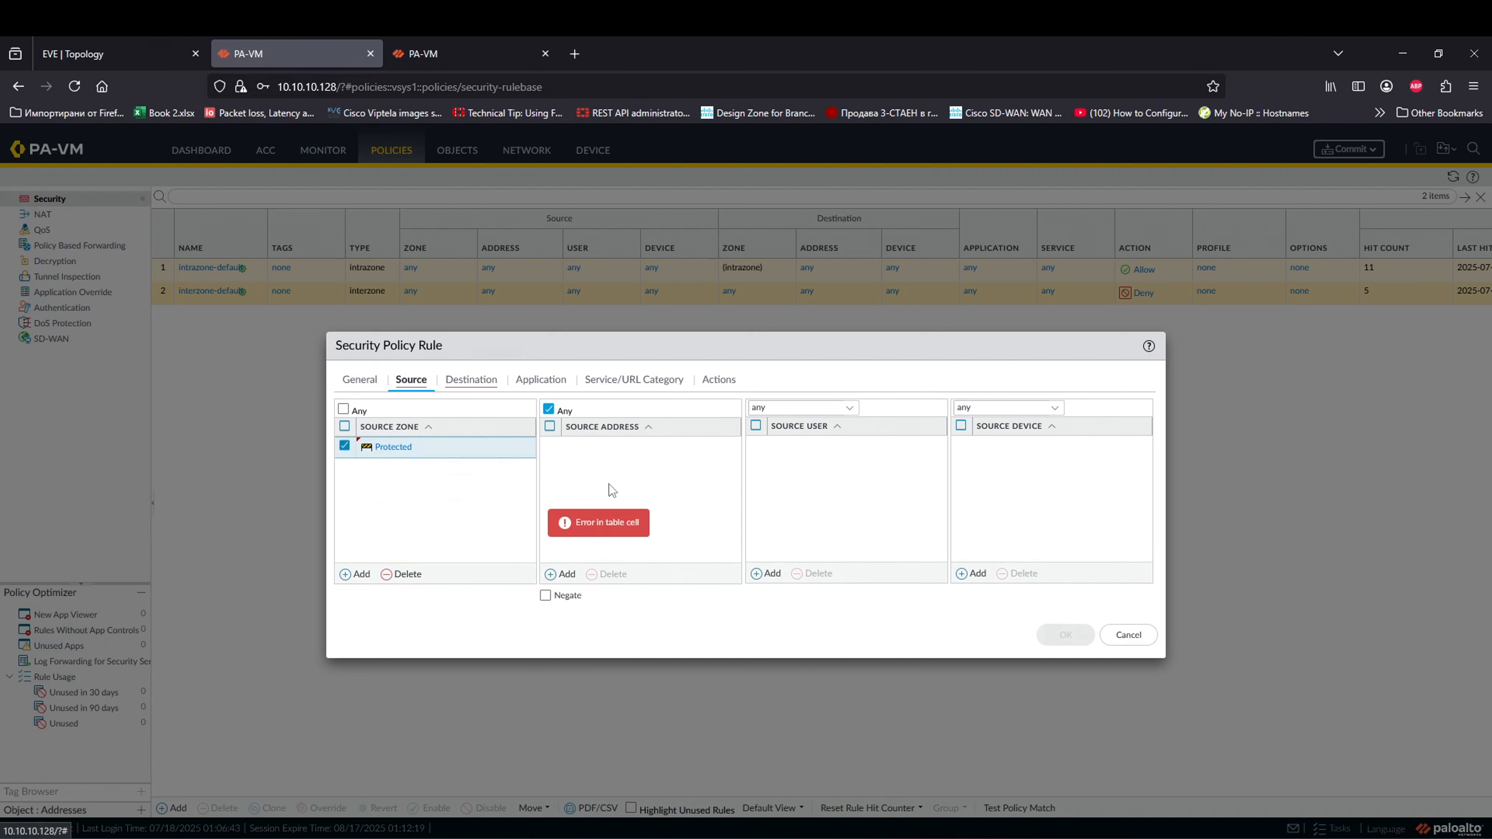
Step: Set destination zone VPN-tunnel-Right, review service and action, and save the rule
click(452, 395)
click(355, 574)
click(494, 519)
click(541, 380)
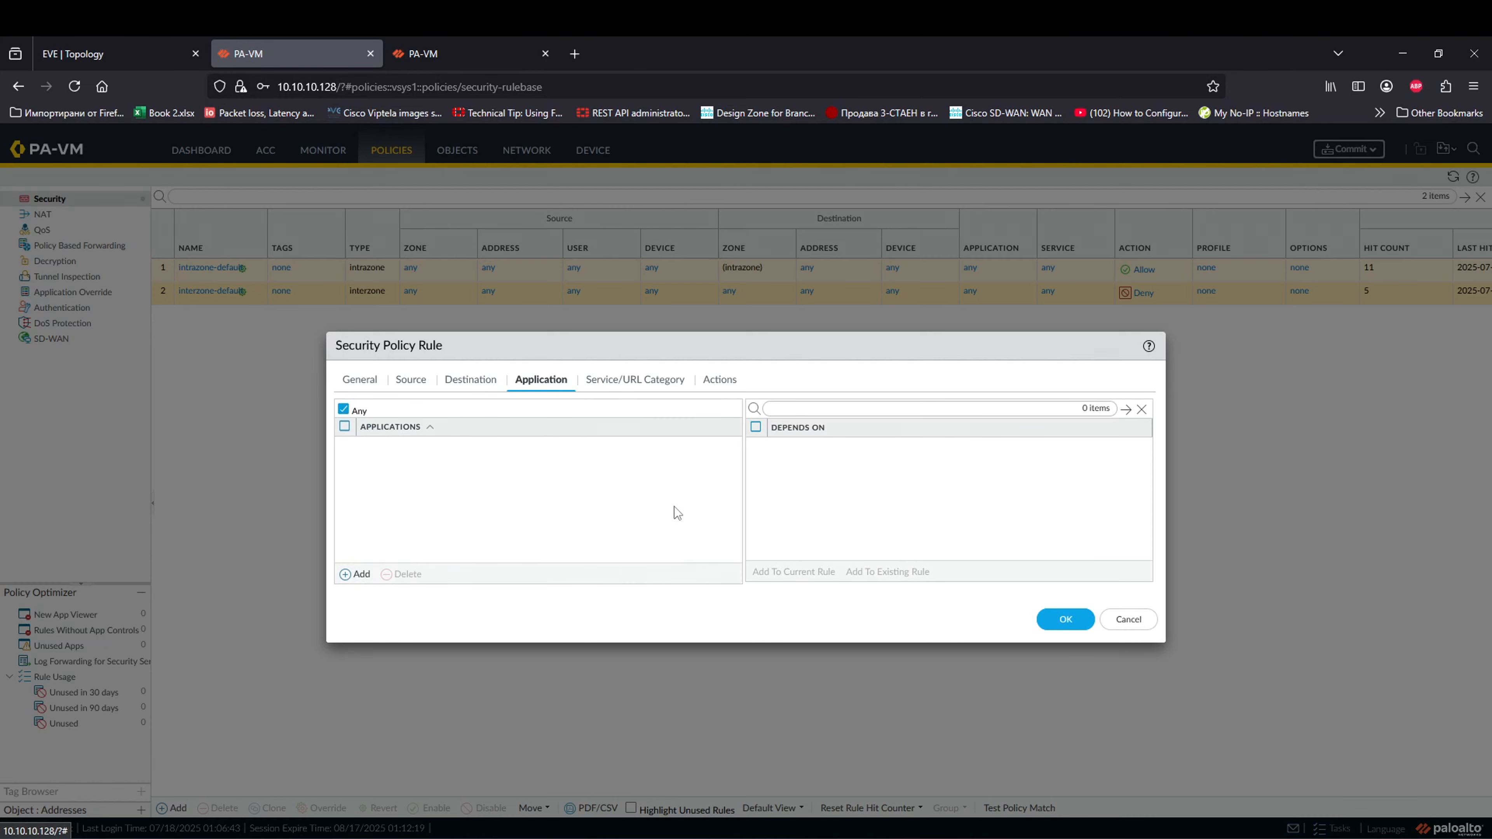
click(635, 379)
click(719, 380)
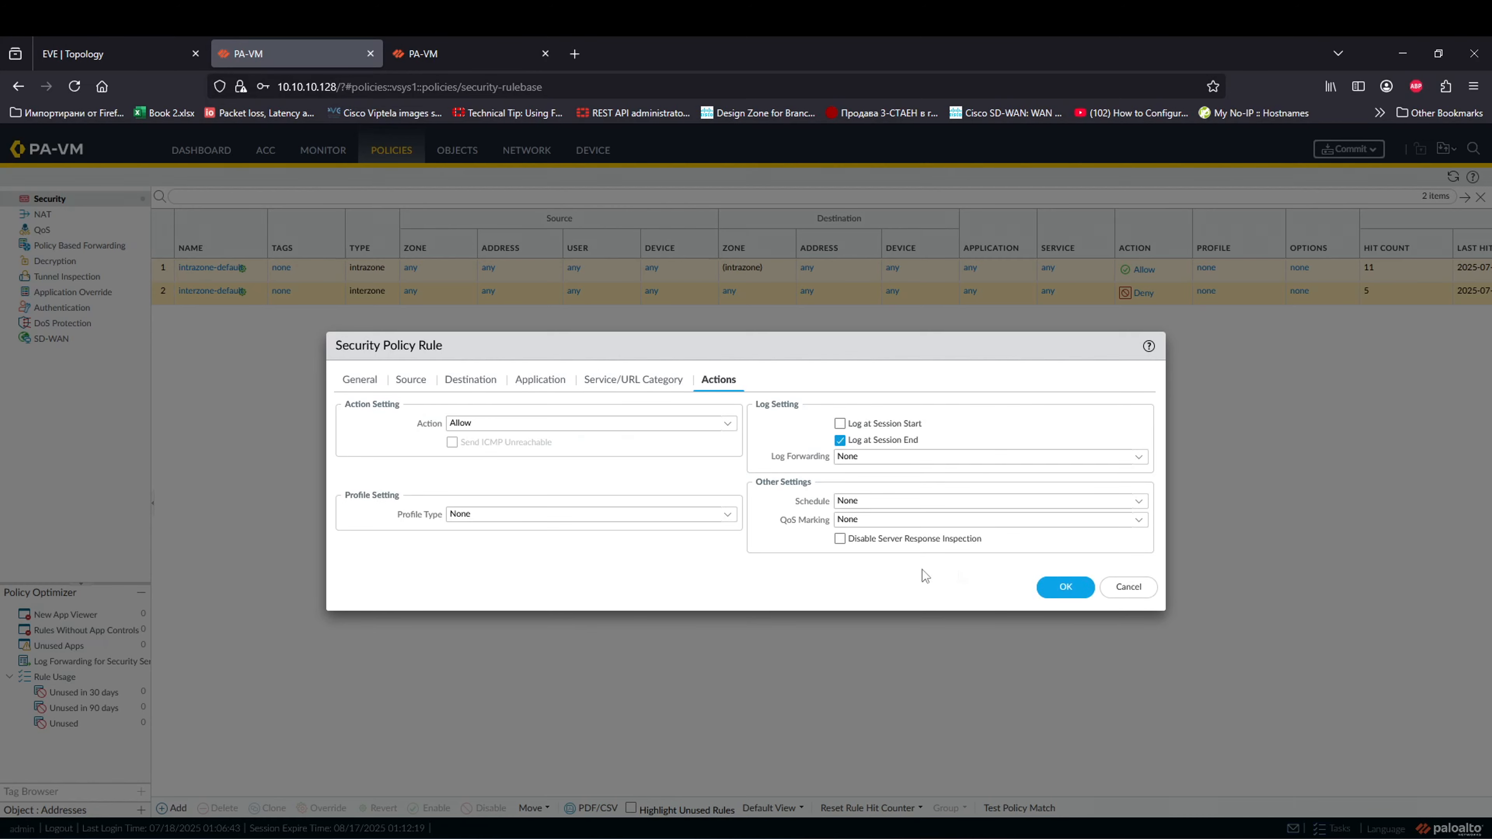
click(1065, 587)
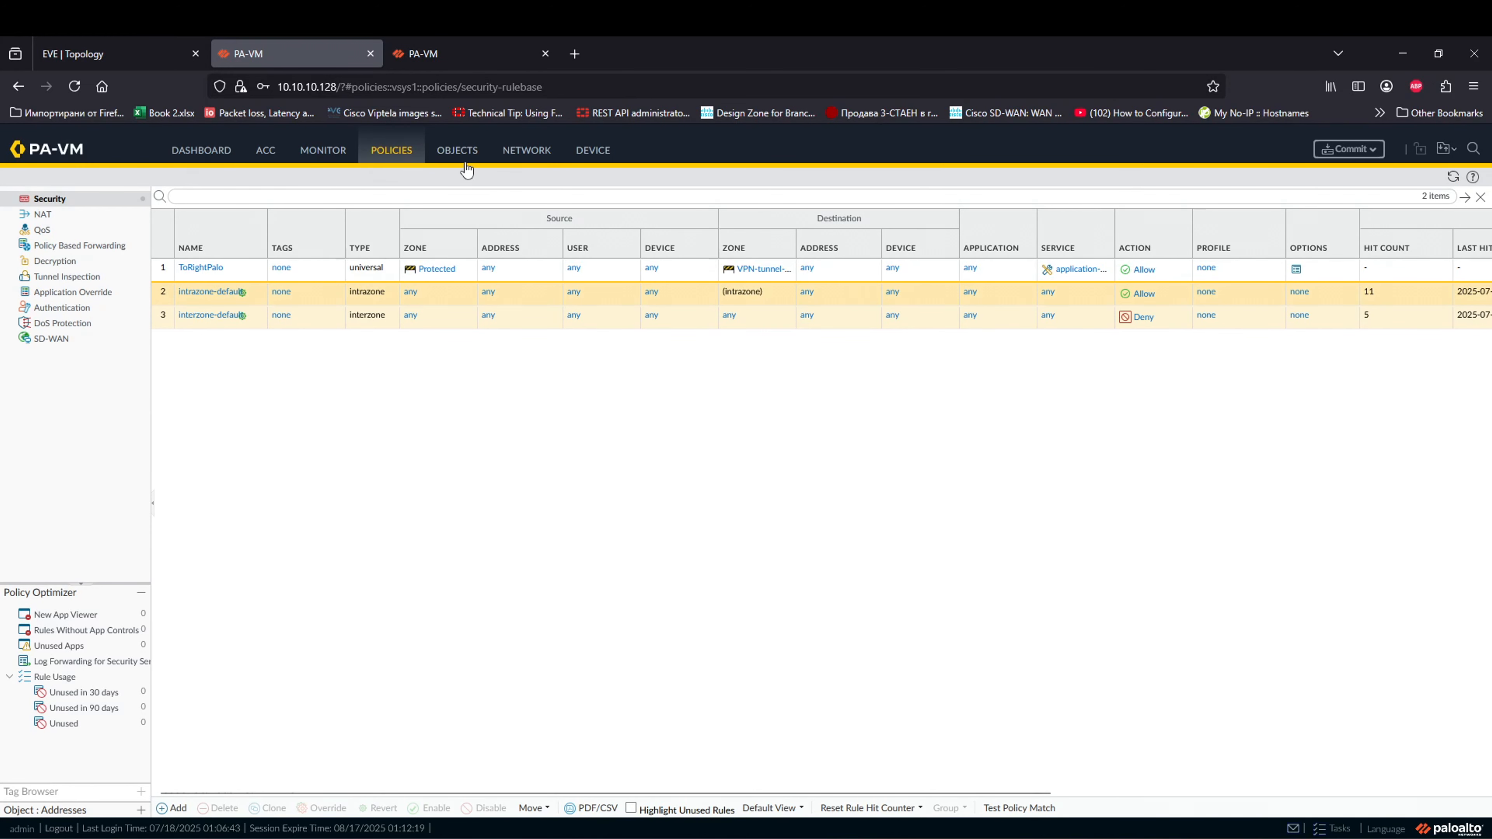
Step: Open the default virtual router's static routes under Network > Virtual Routers
click(520, 151)
click(104, 261)
click(200, 253)
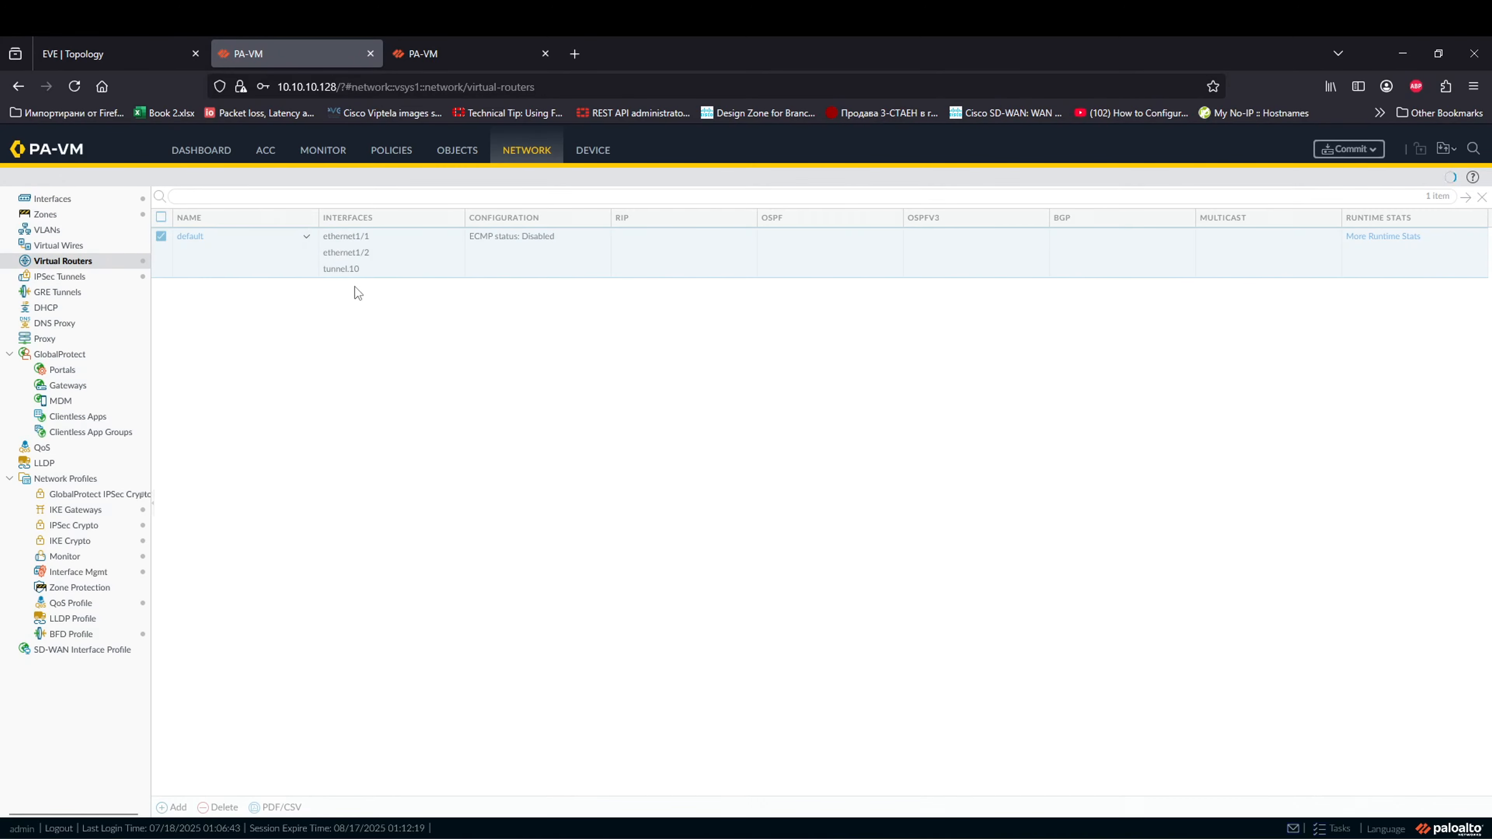
click(161, 57)
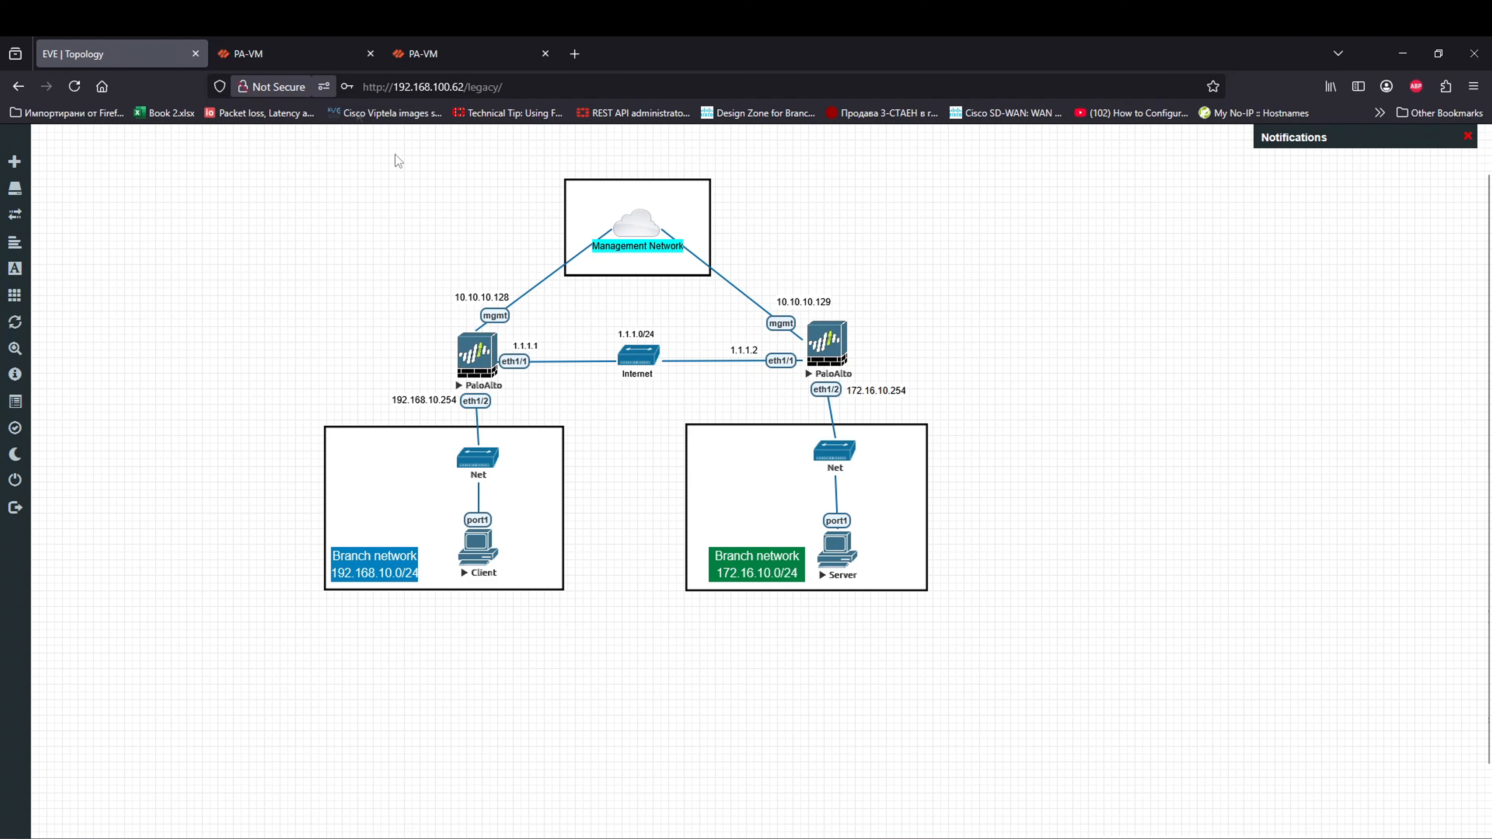
click(283, 53)
click(472, 347)
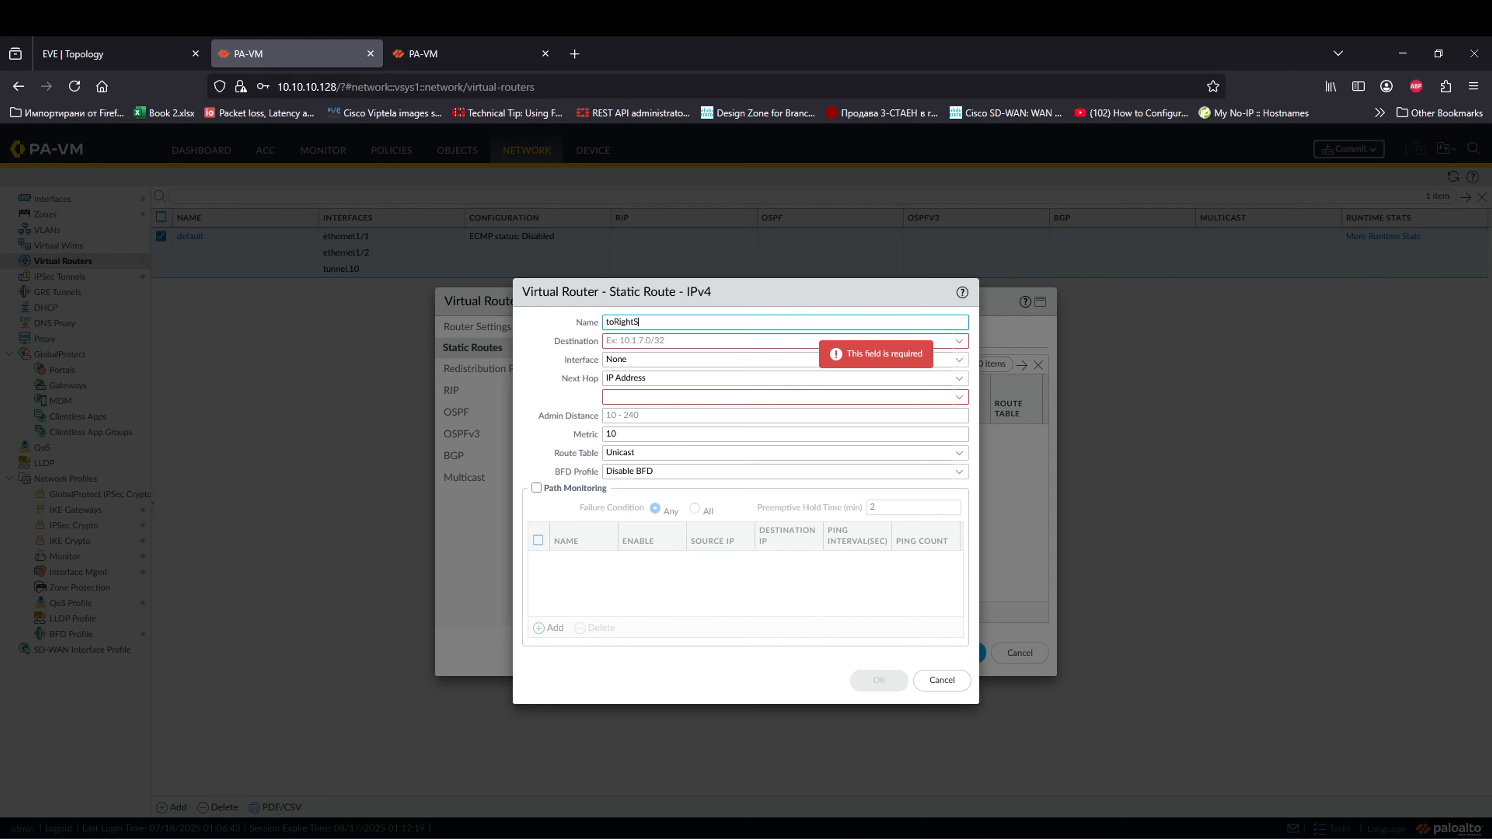
Step: Add route toRightSite to 172.16.10.0/24 via tunnel.10 with no next hop, and save
click(782, 343)
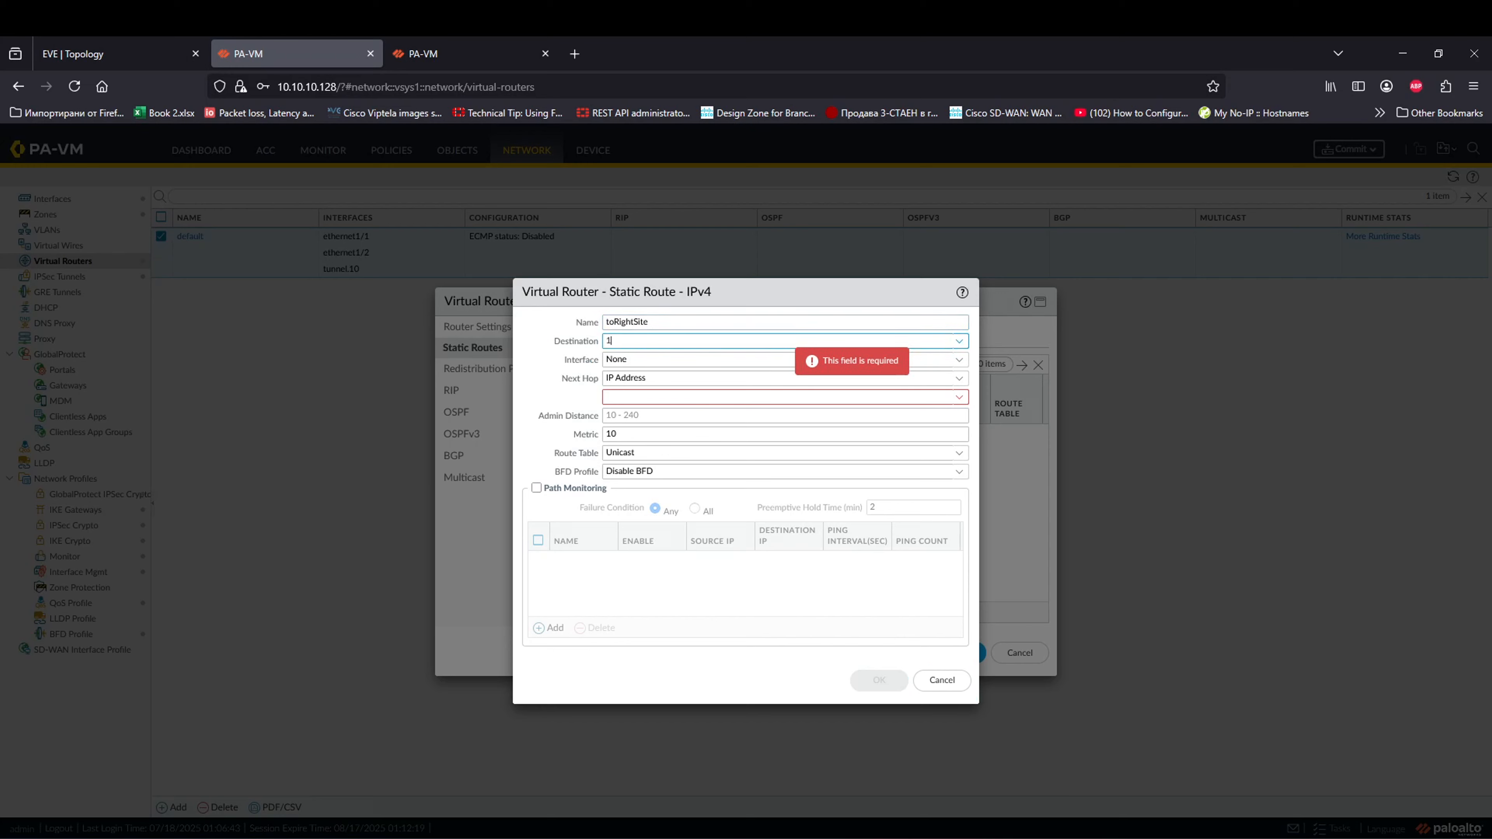
text(172.16.10.0/24)
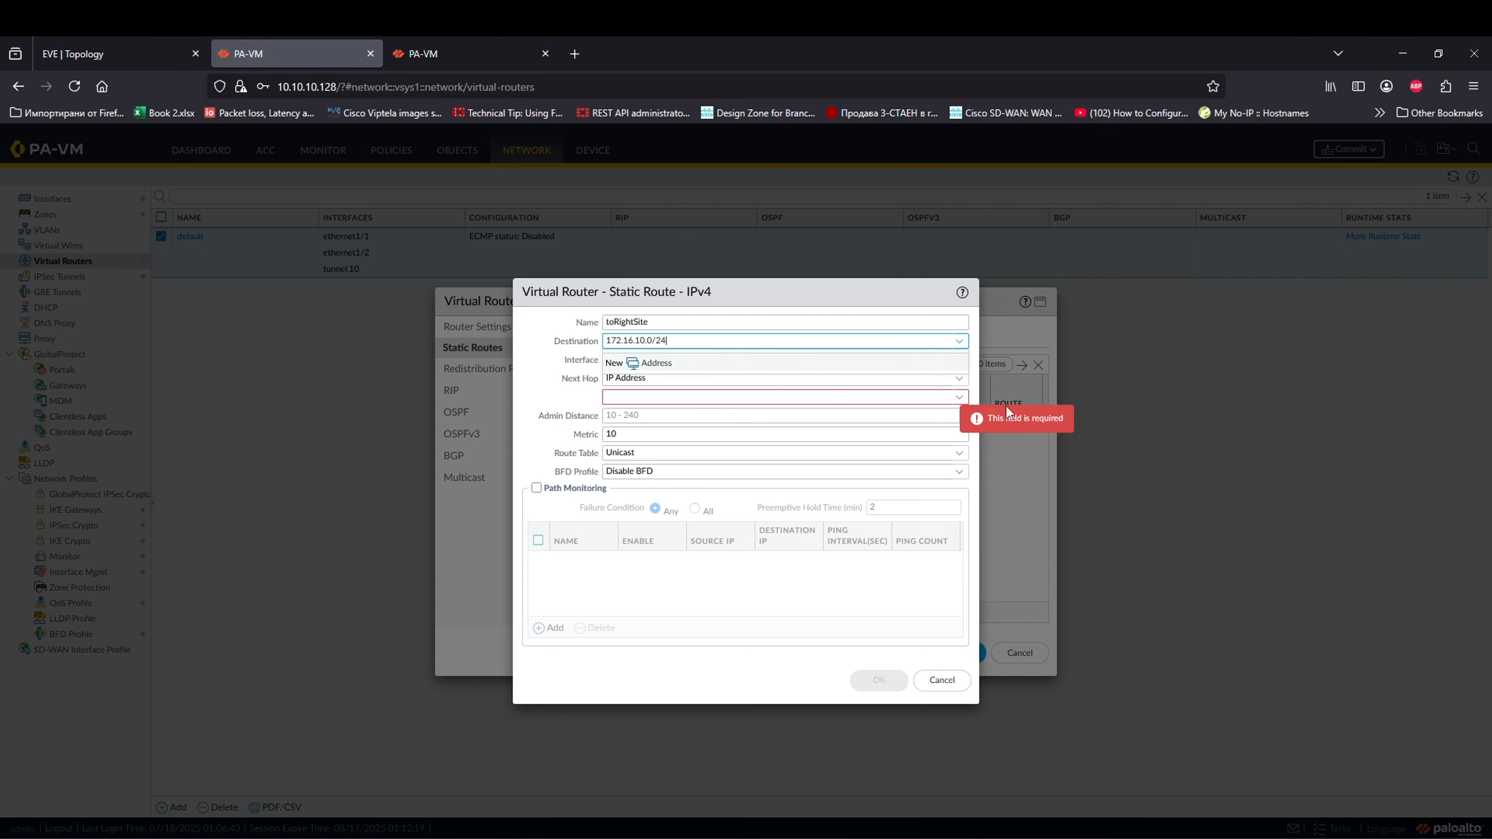
click(1167, 424)
click(961, 360)
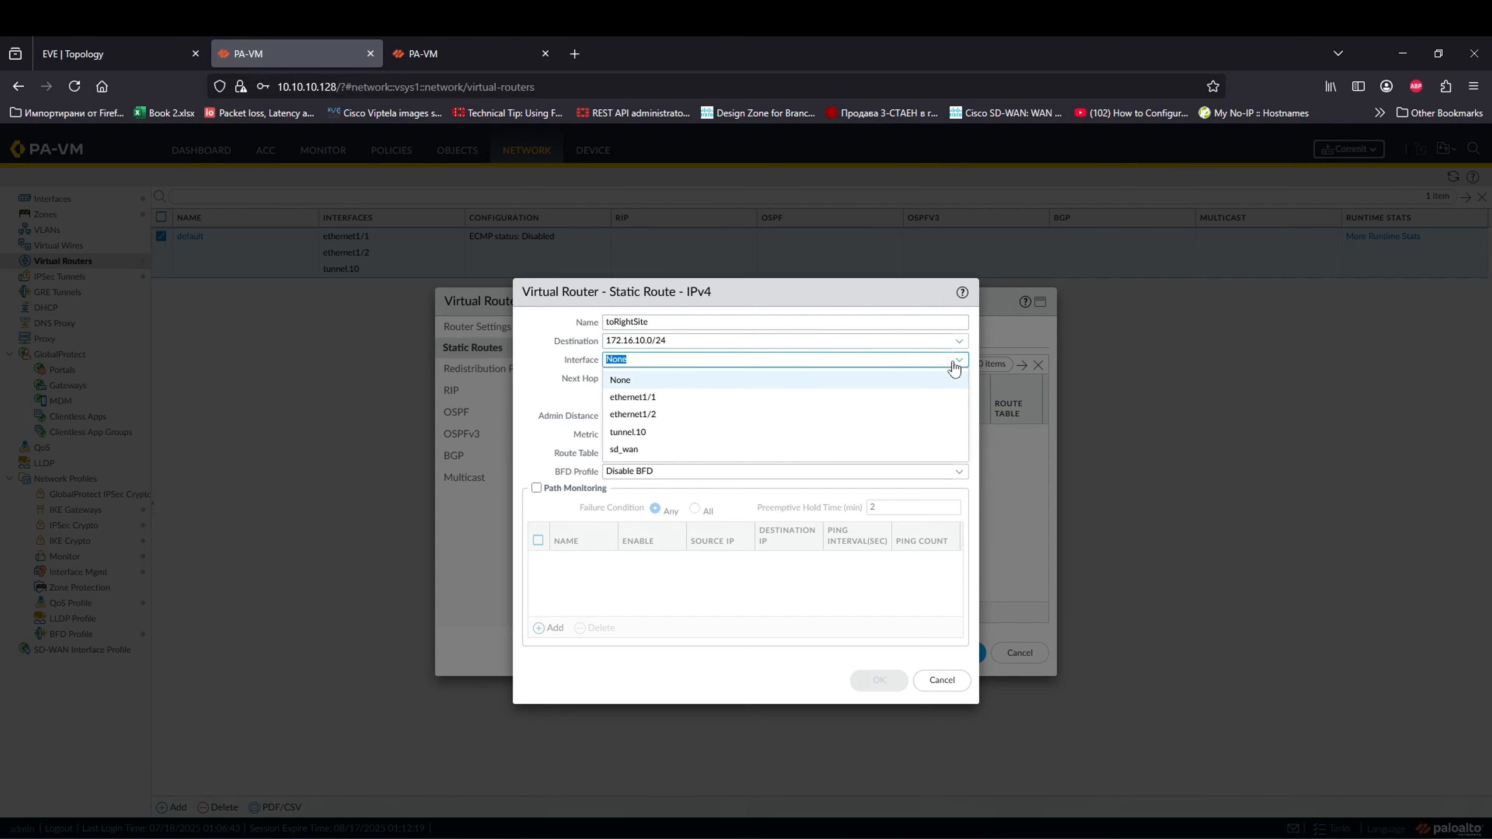
click(656, 434)
click(782, 394)
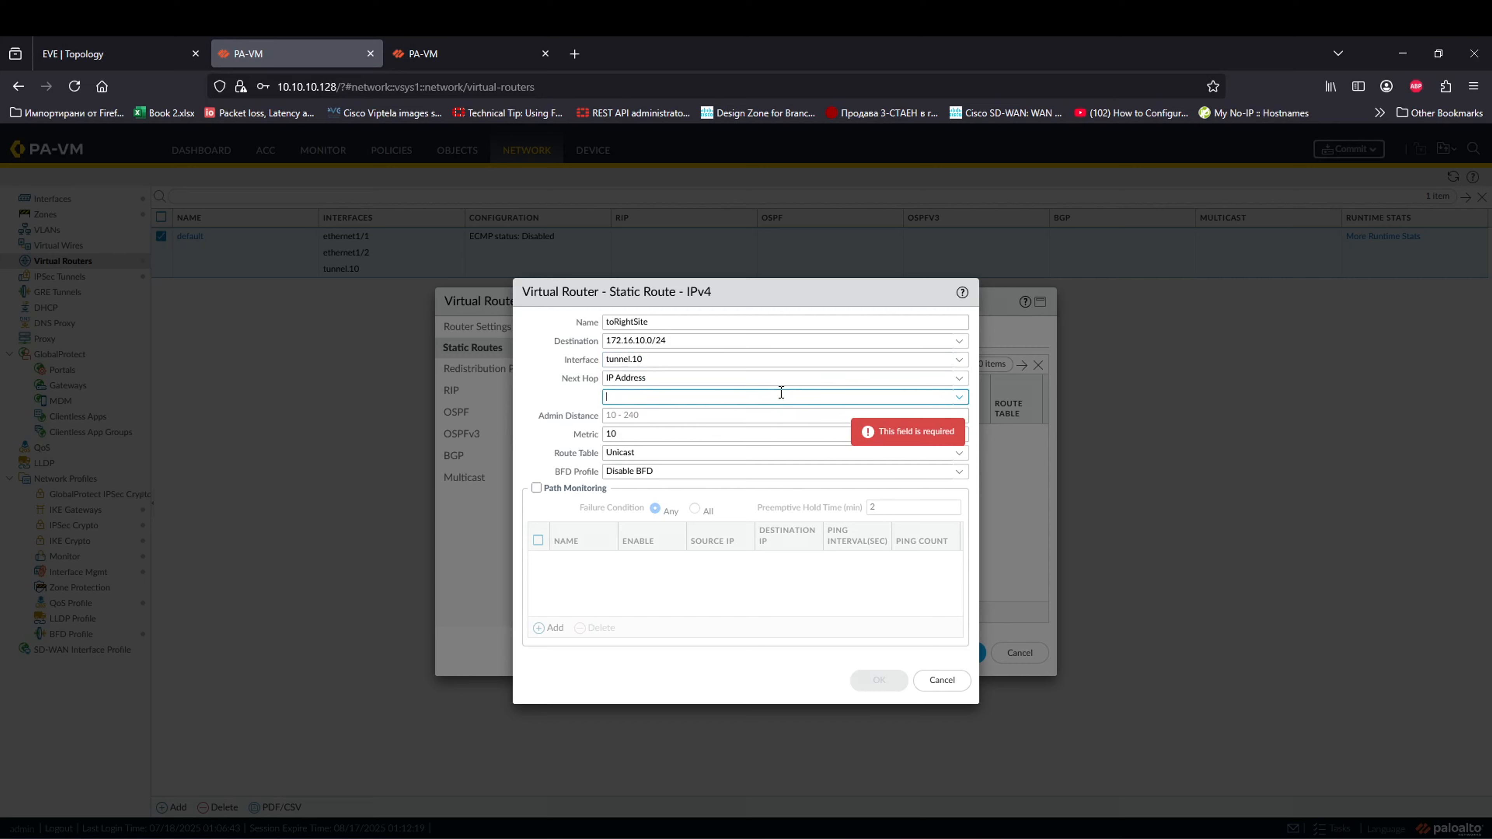
click(942, 377)
click(660, 474)
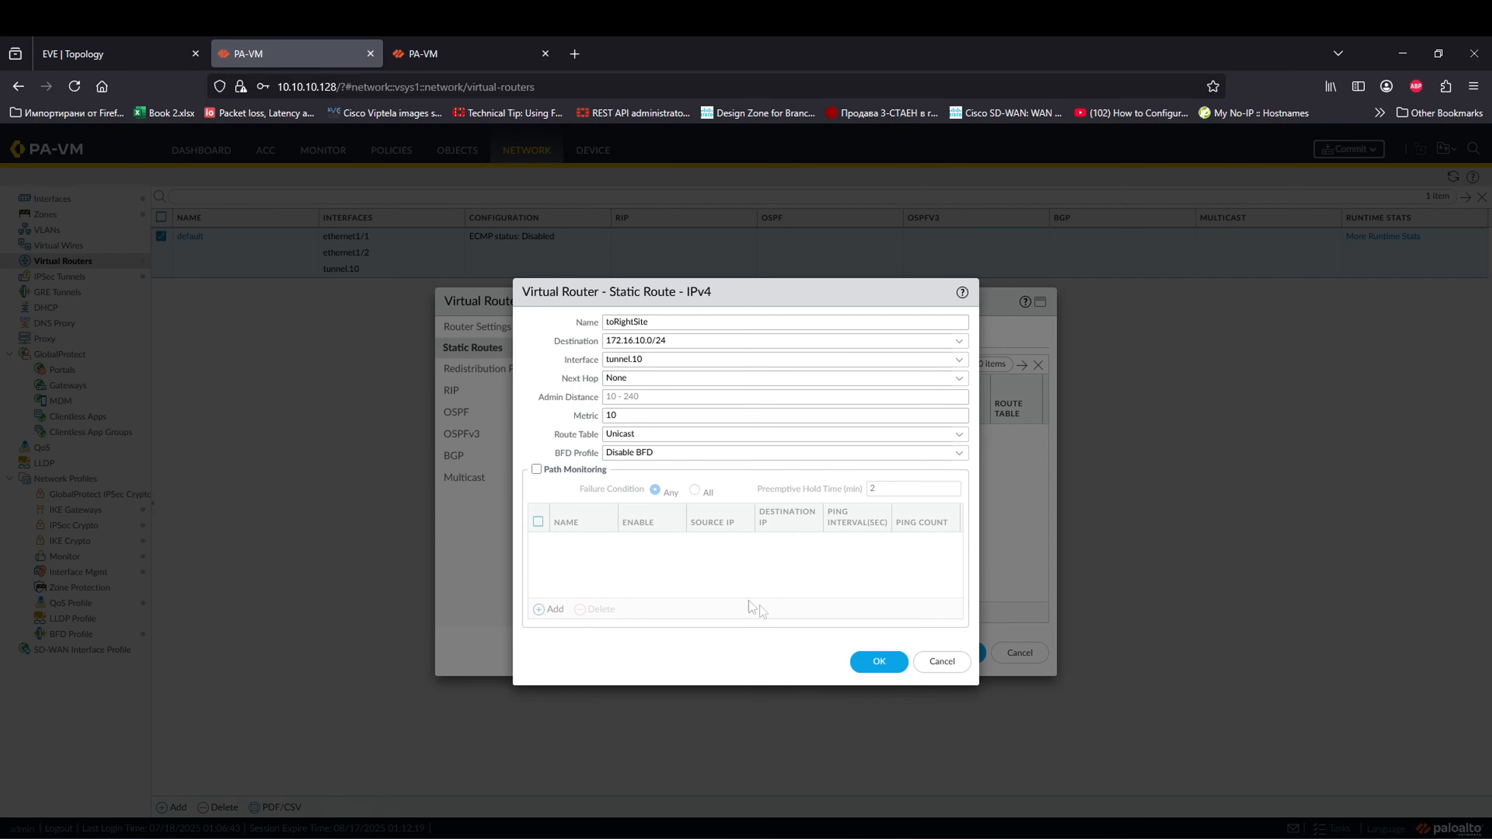
click(869, 668)
click(951, 654)
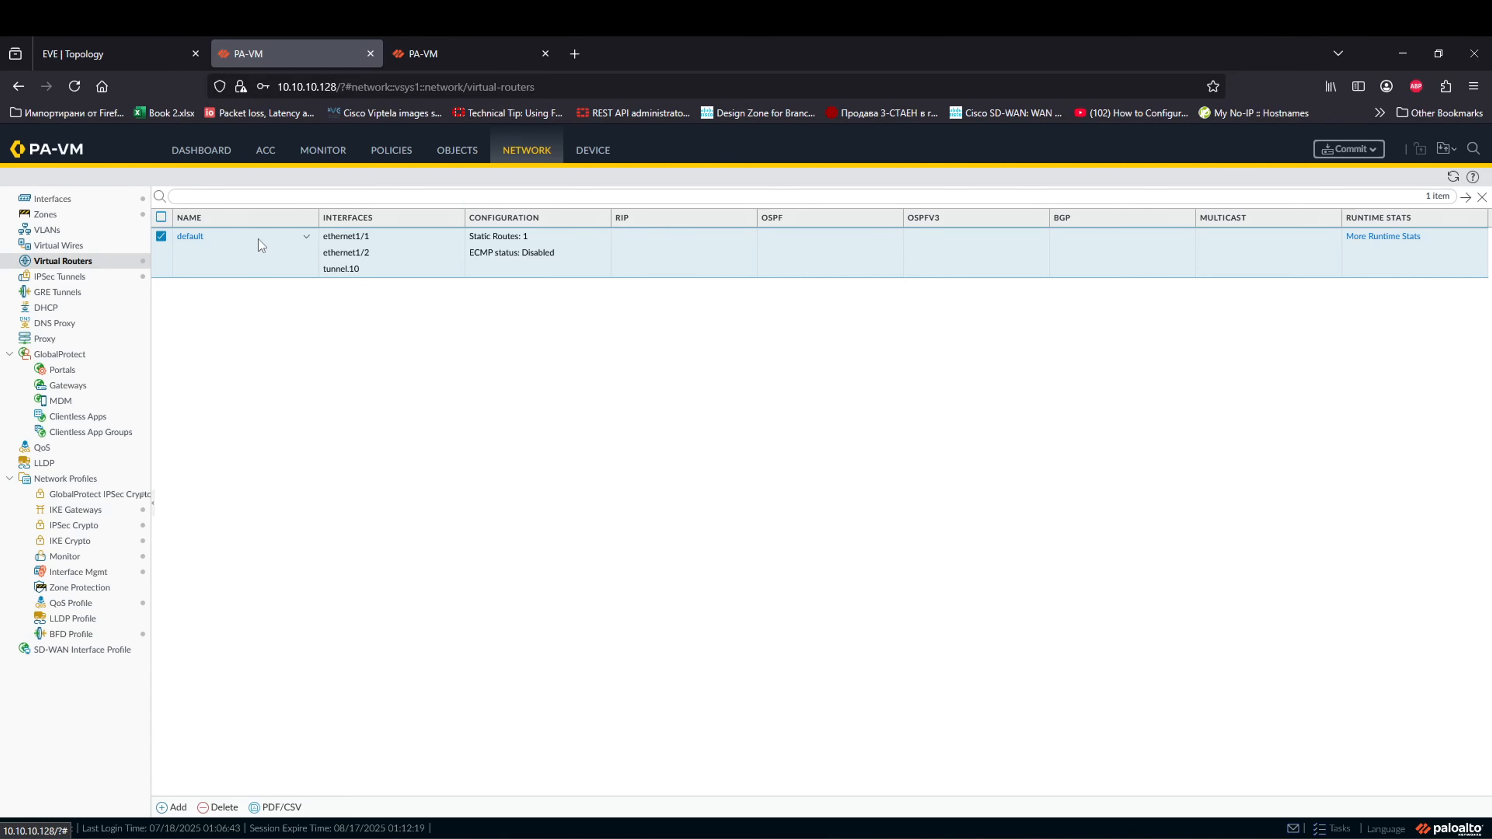
Step: Review the IKE gateway, IPSec tunnel and security rules, then commit all changes
click(88, 510)
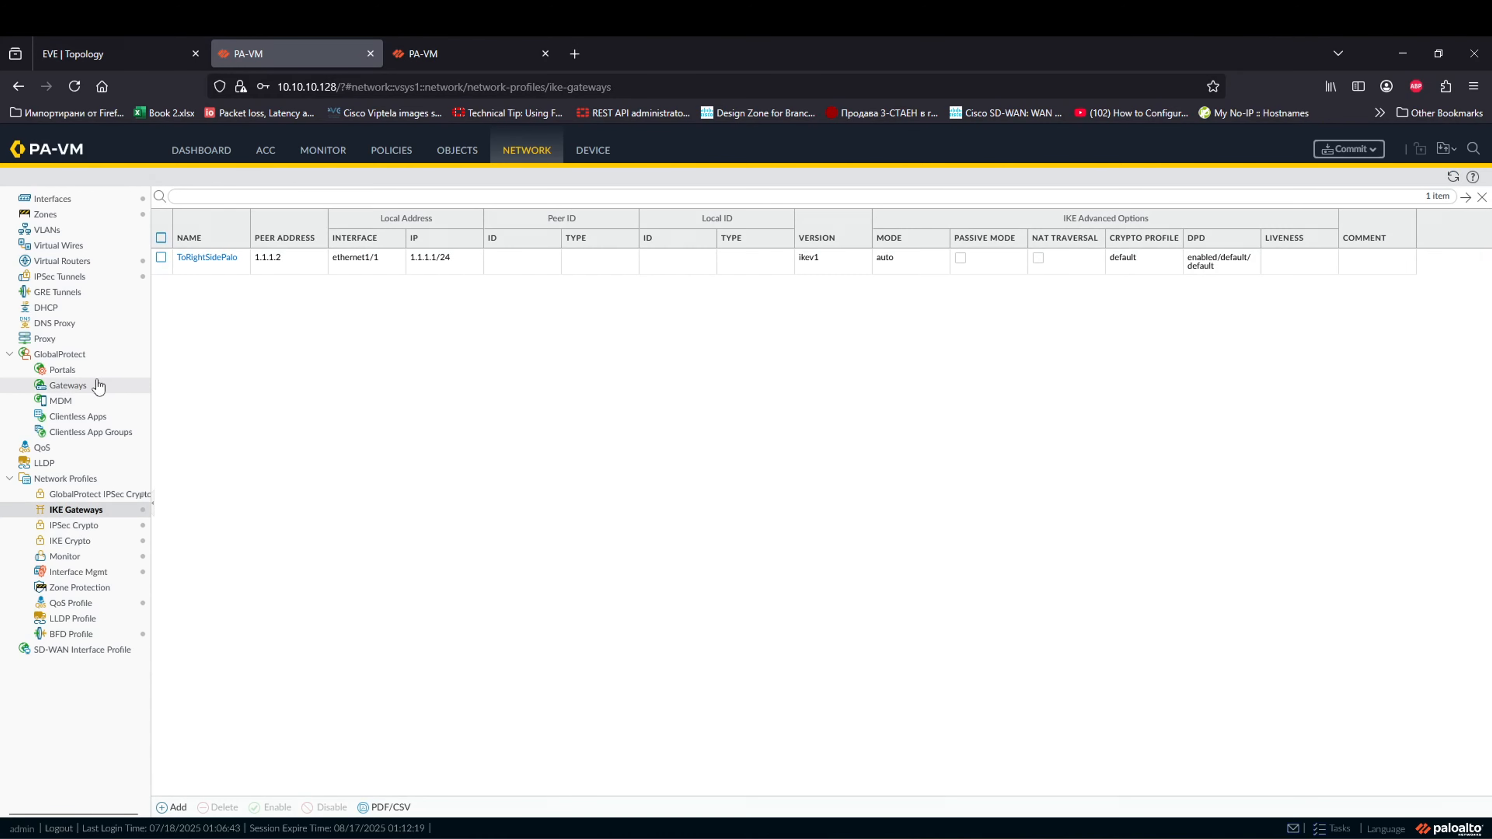
click(100, 282)
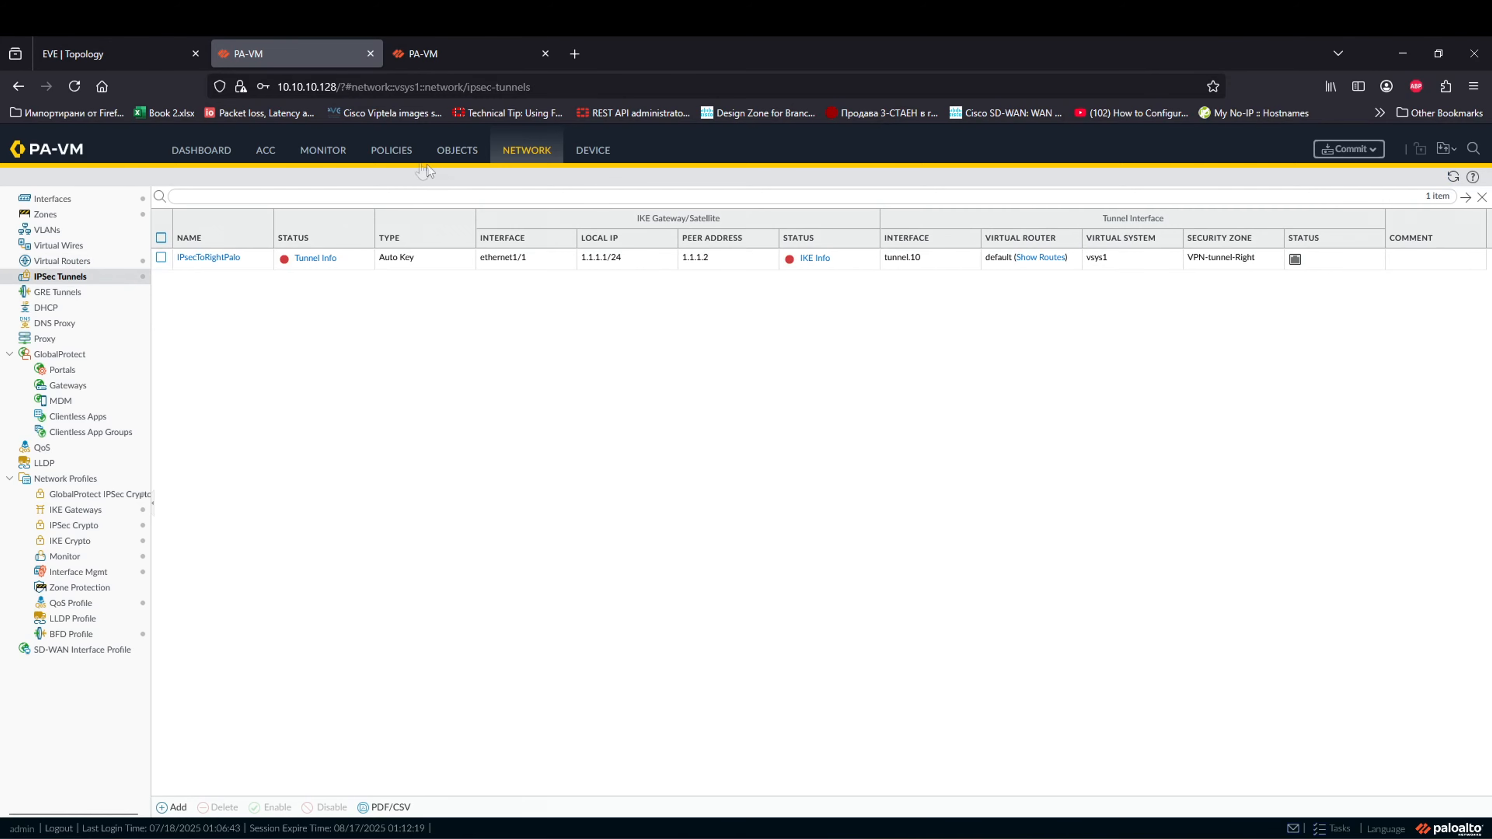
click(392, 150)
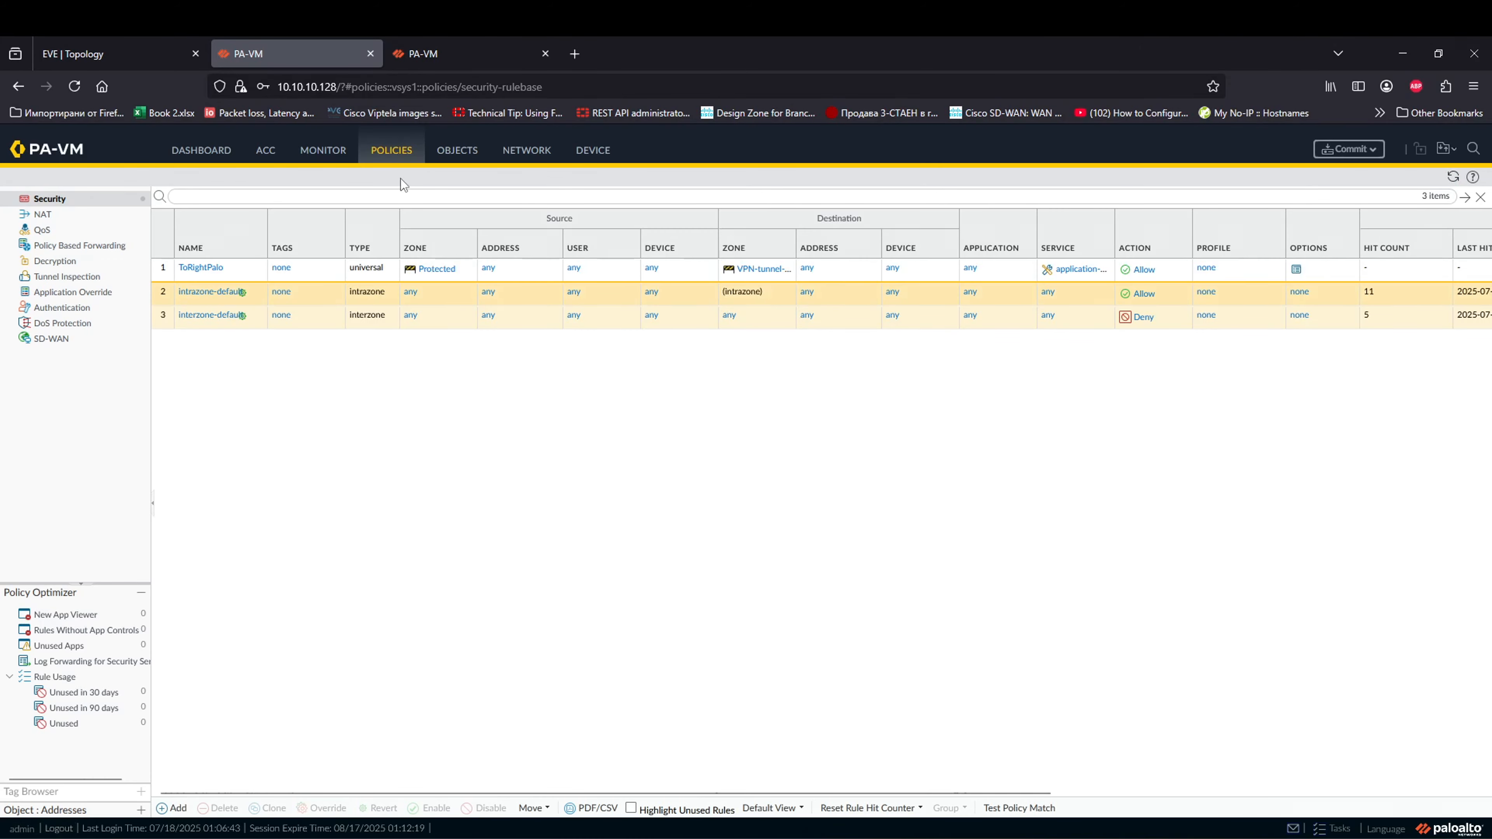
click(1348, 149)
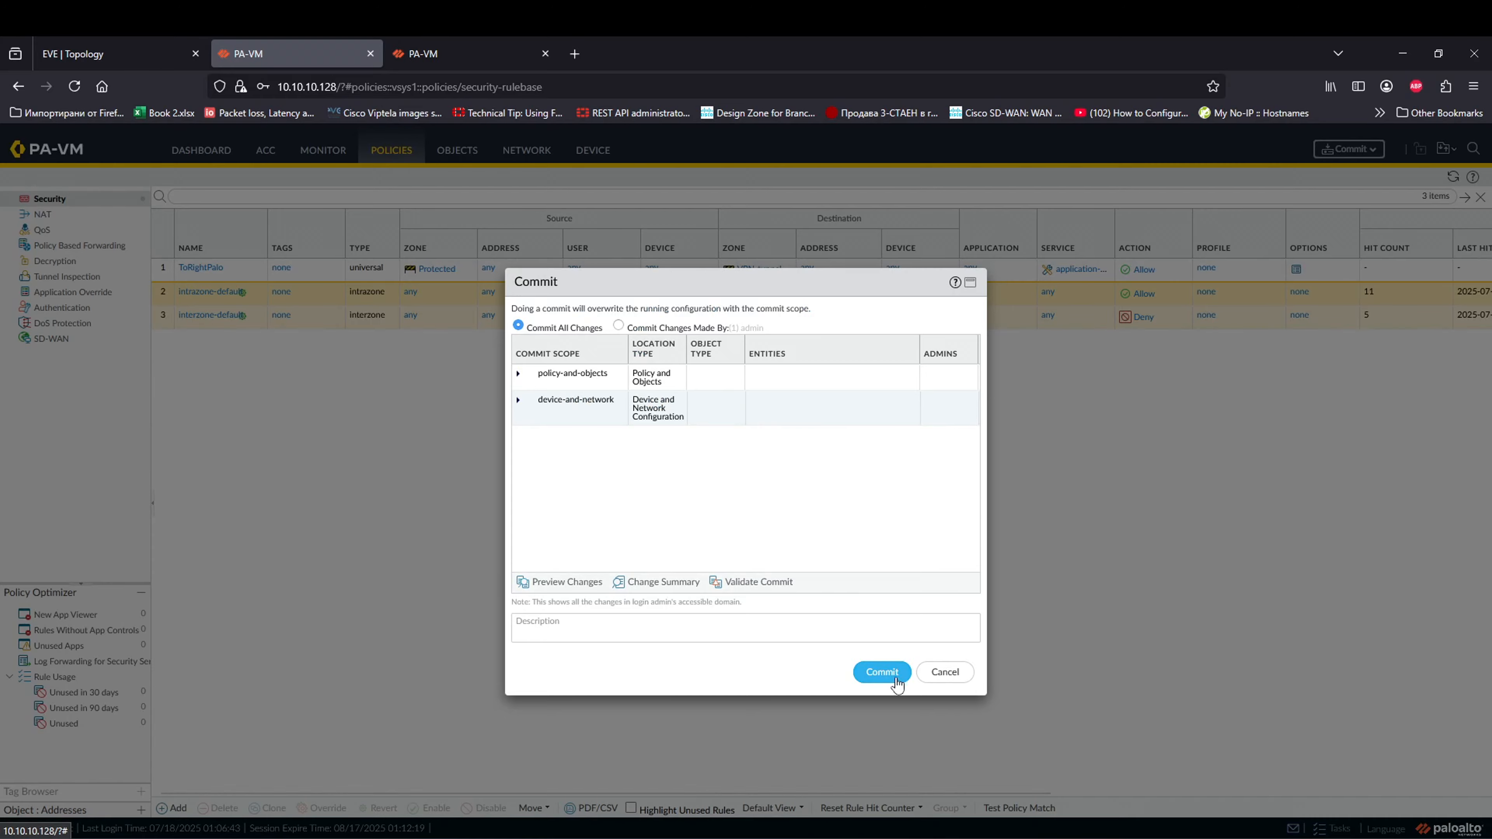
key(Return)
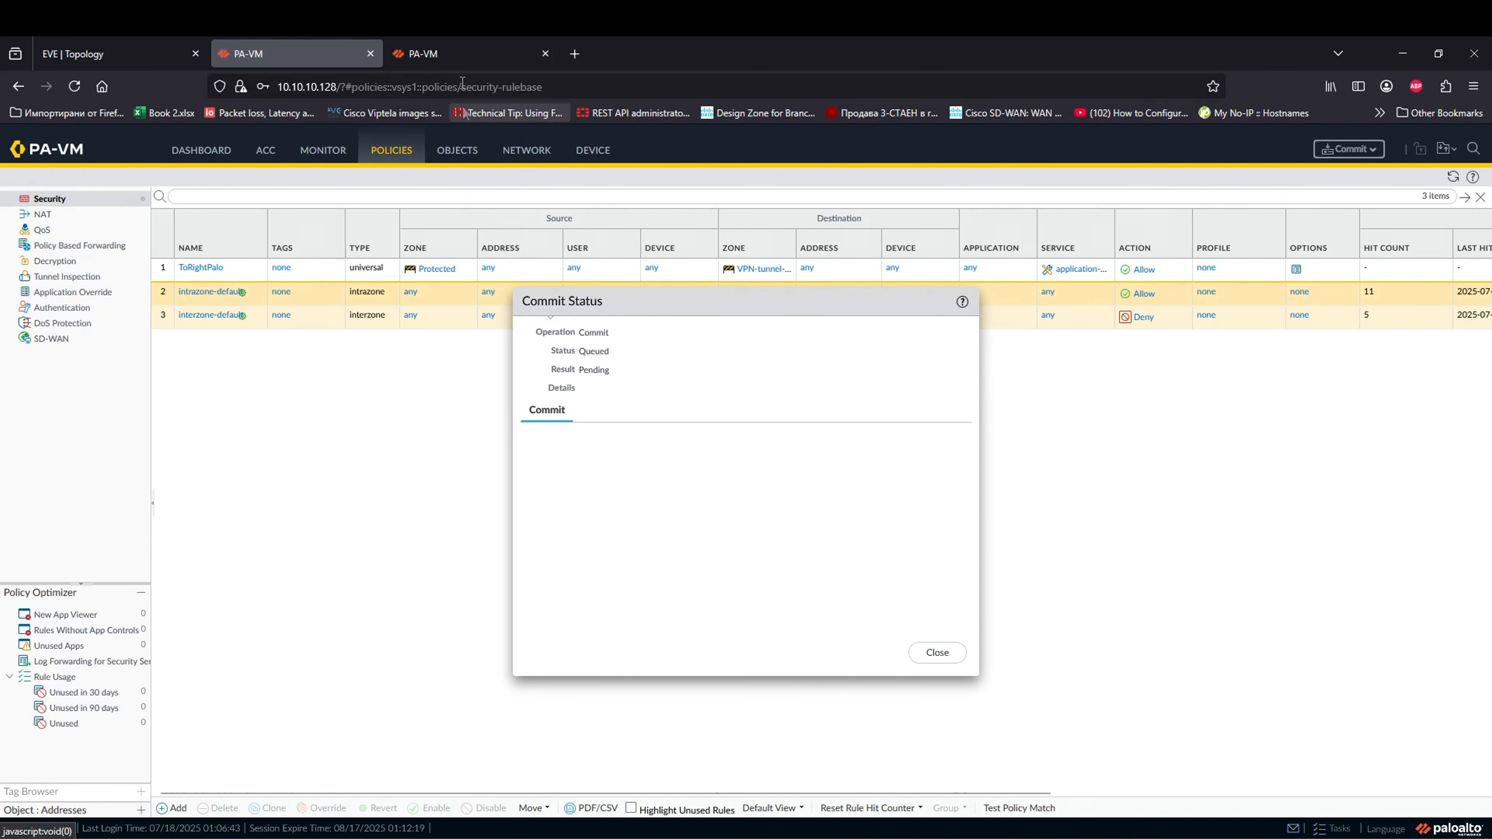
Step: Switch to the second firewall at 10.10.10.129 and dismiss its welcome message
click(459, 51)
click(312, 51)
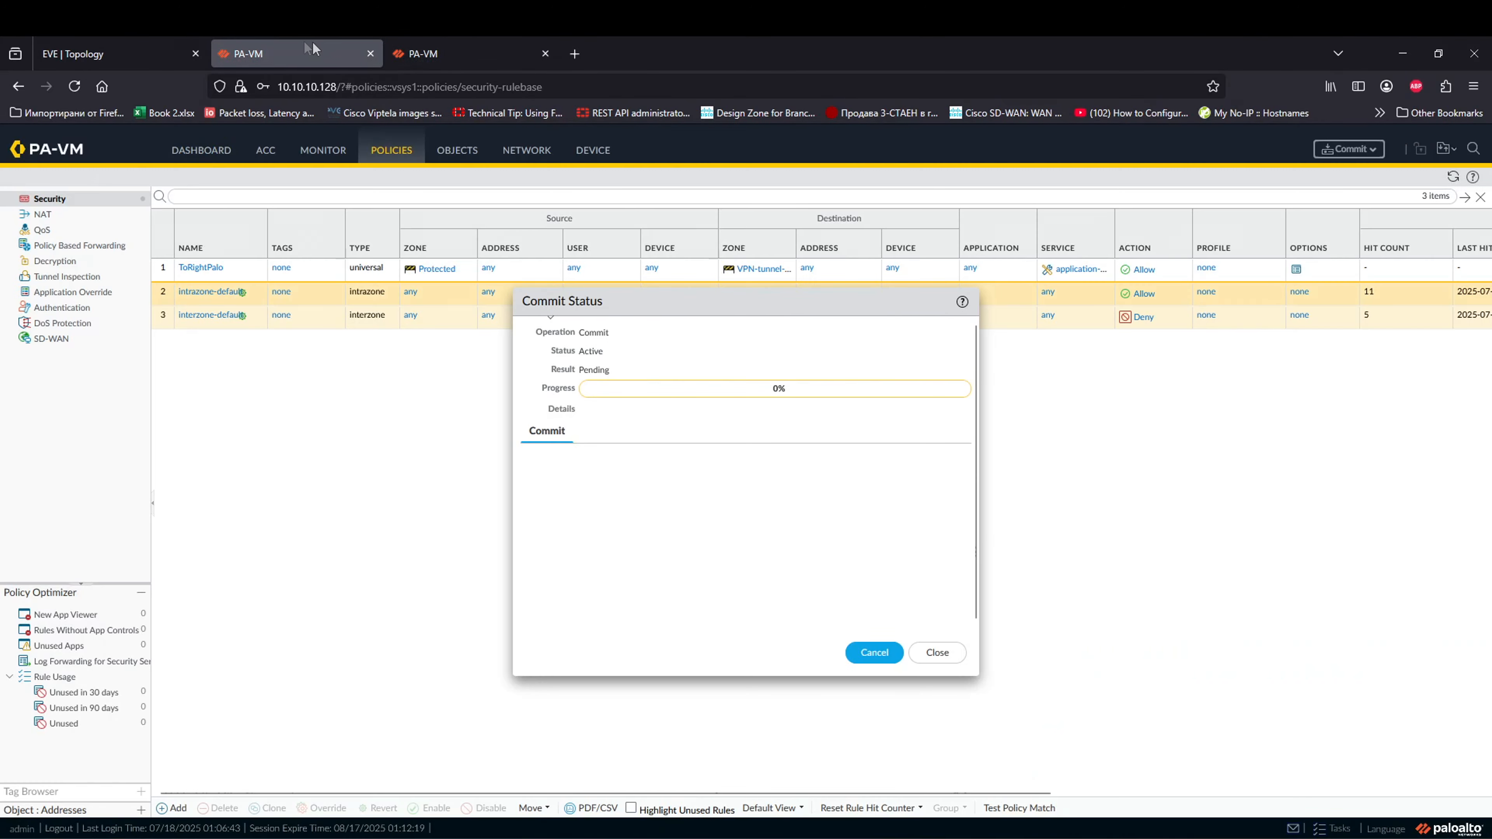
click(411, 53)
key(Escape)
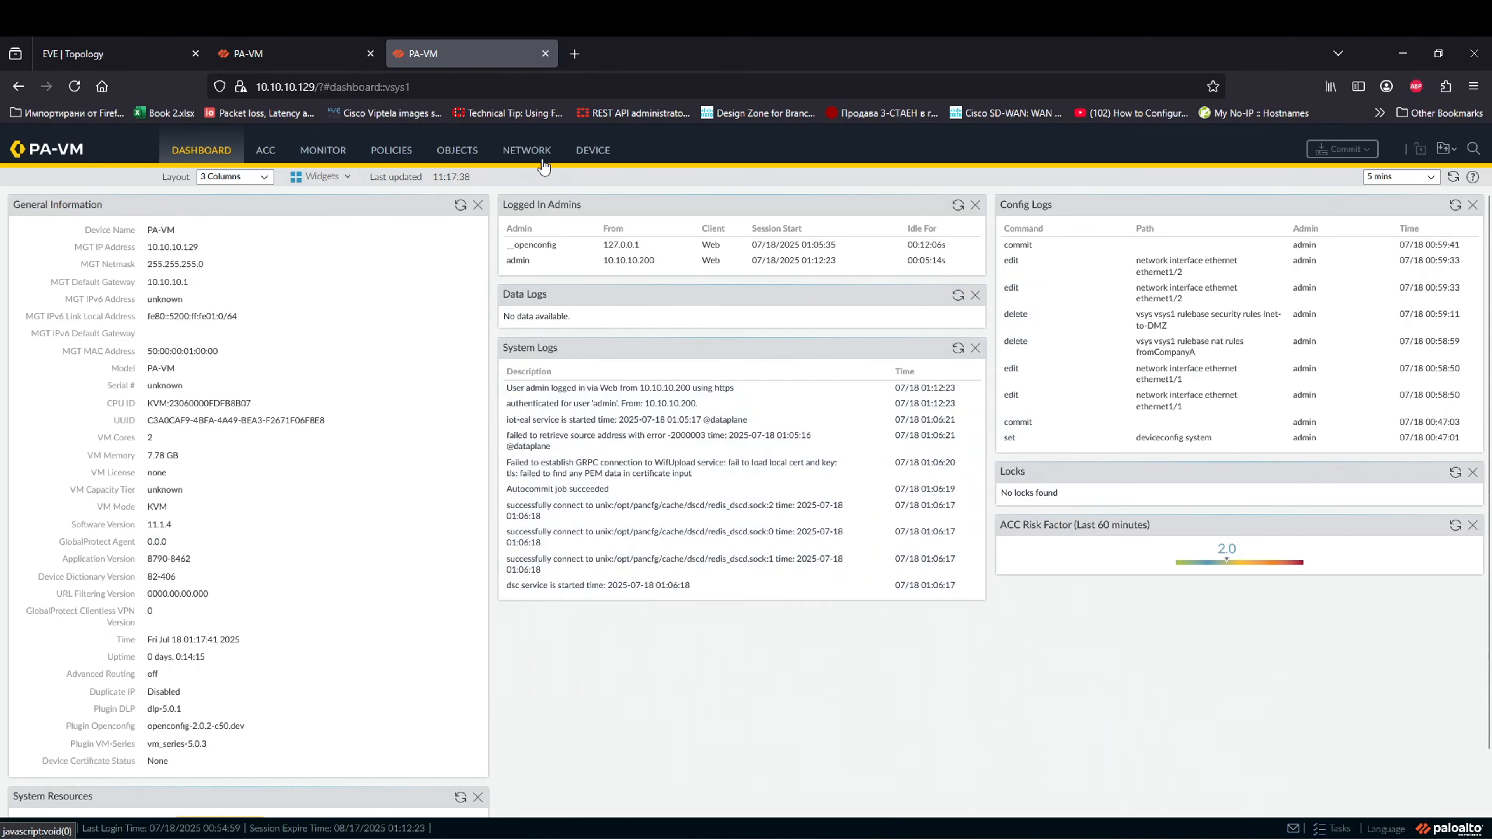
Step: Start a new IKE gateway on ethernet1/1 with local IP 1.1.1.2/24 and peer 1.1.1.1
click(521, 158)
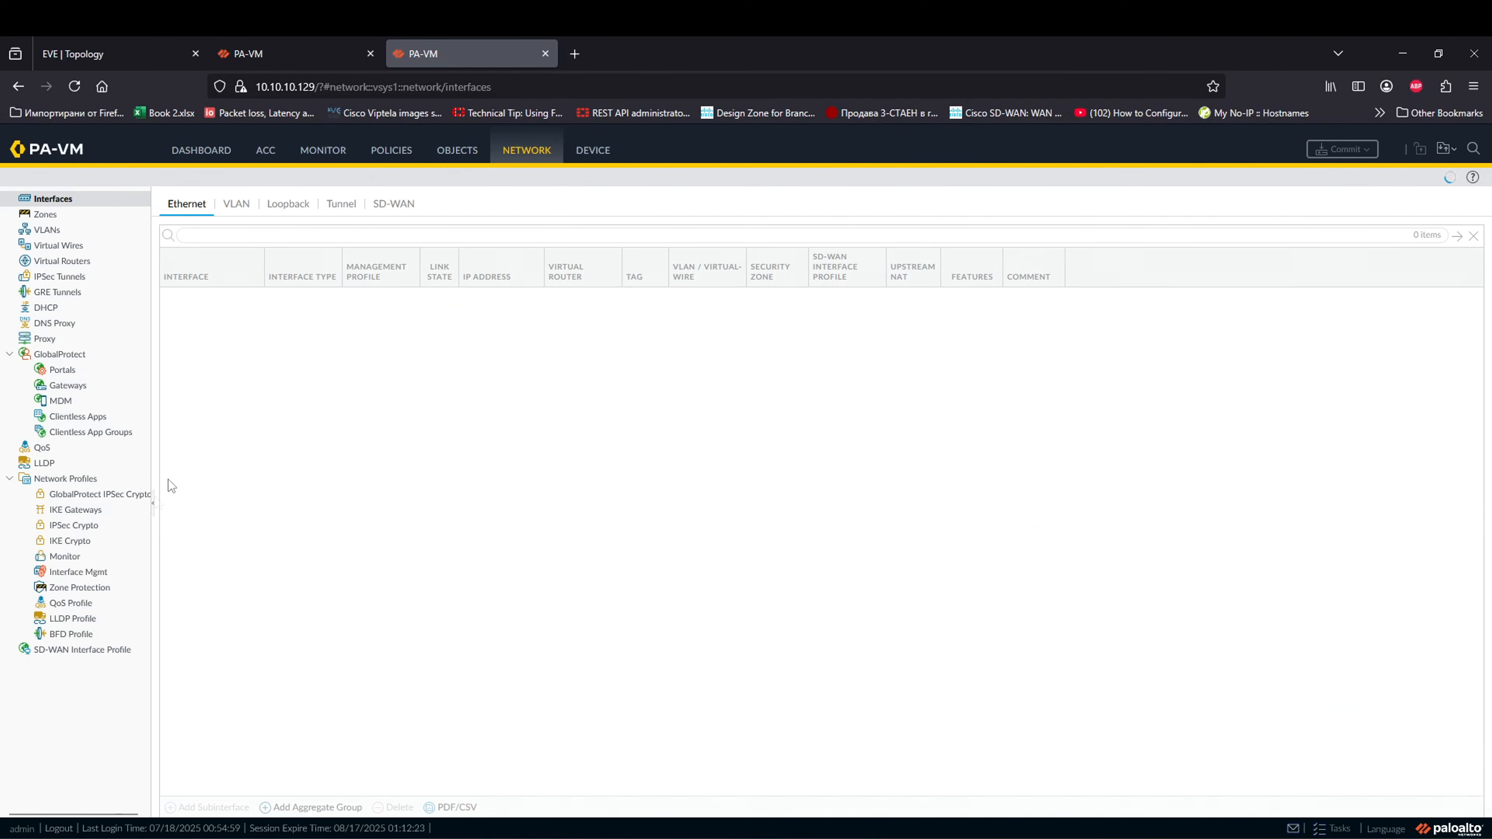
click(90, 510)
click(171, 808)
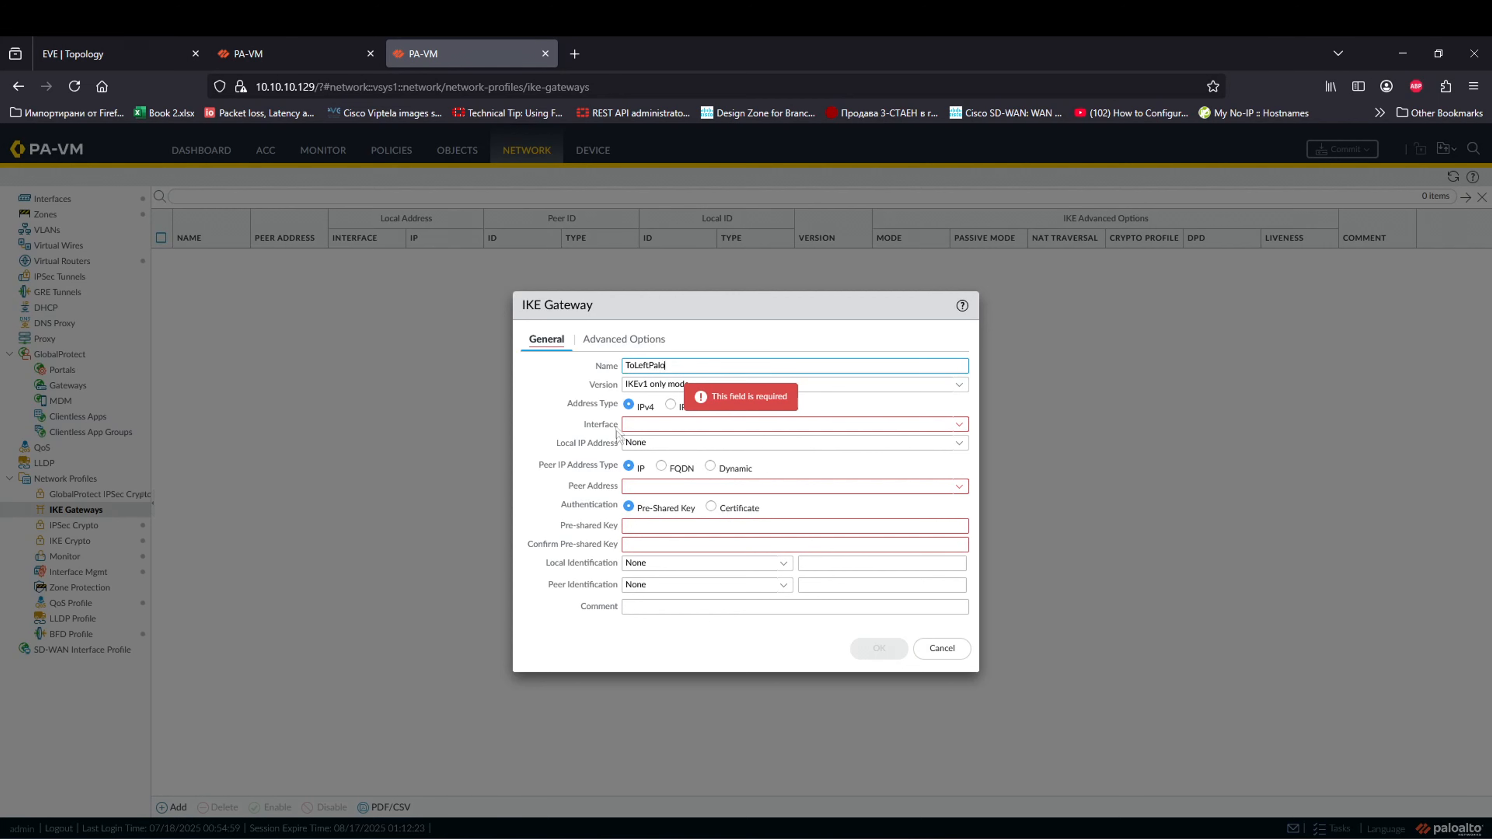
click(956, 424)
click(688, 447)
click(960, 444)
click(683, 486)
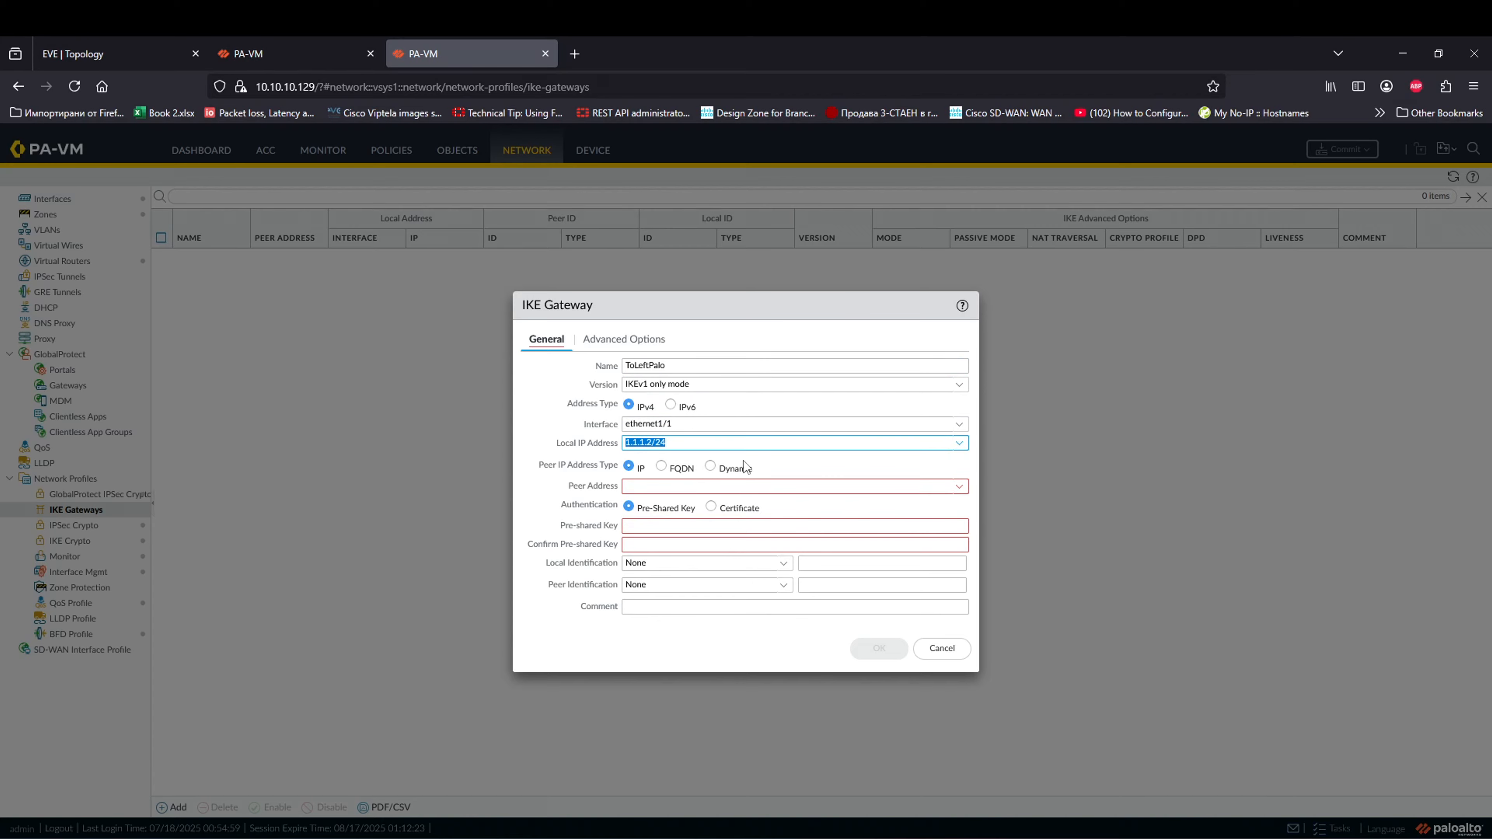
click(747, 486)
text(1.1.1.1)
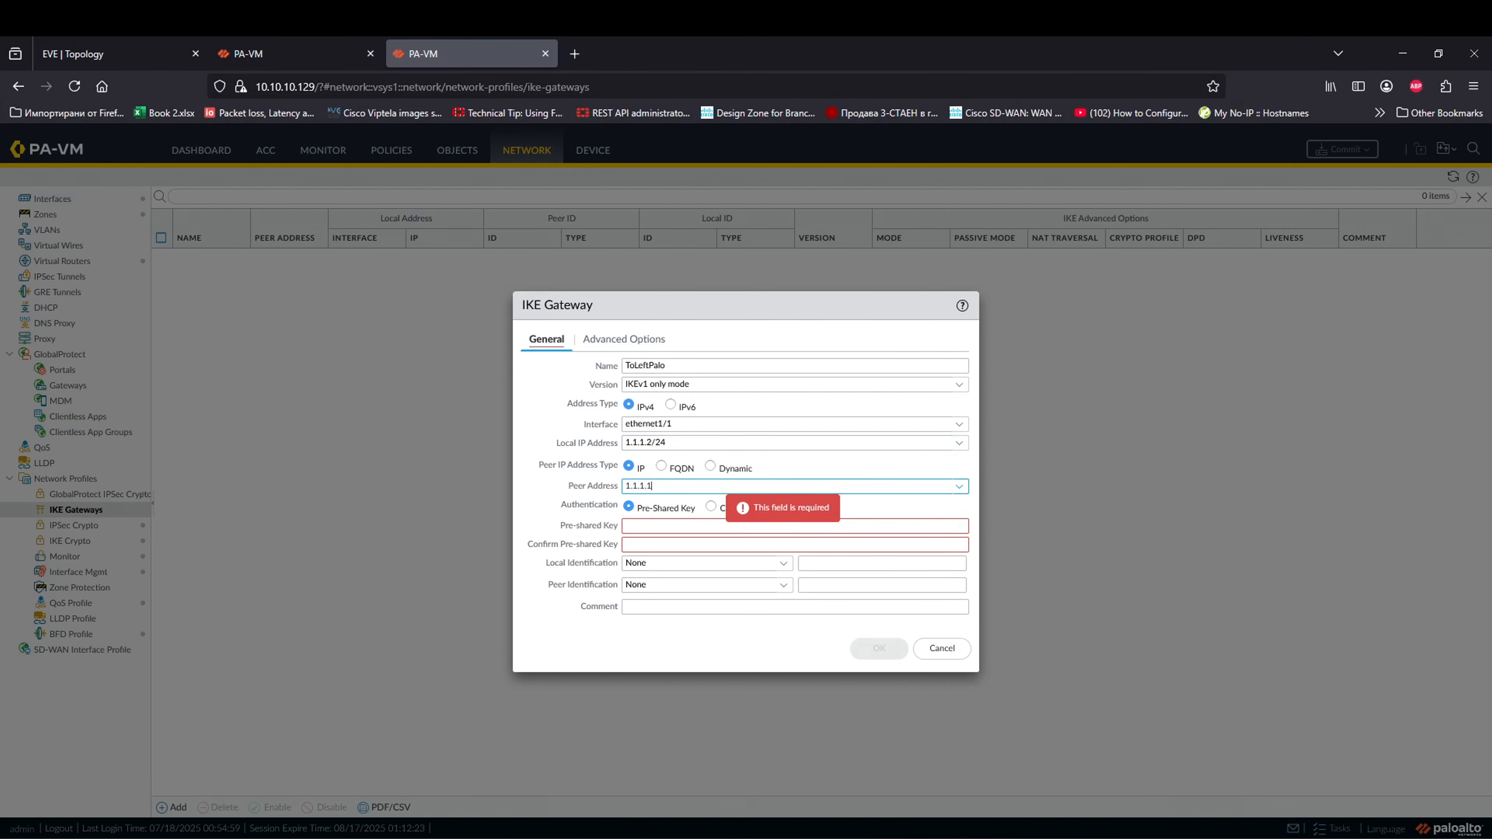
click(118, 54)
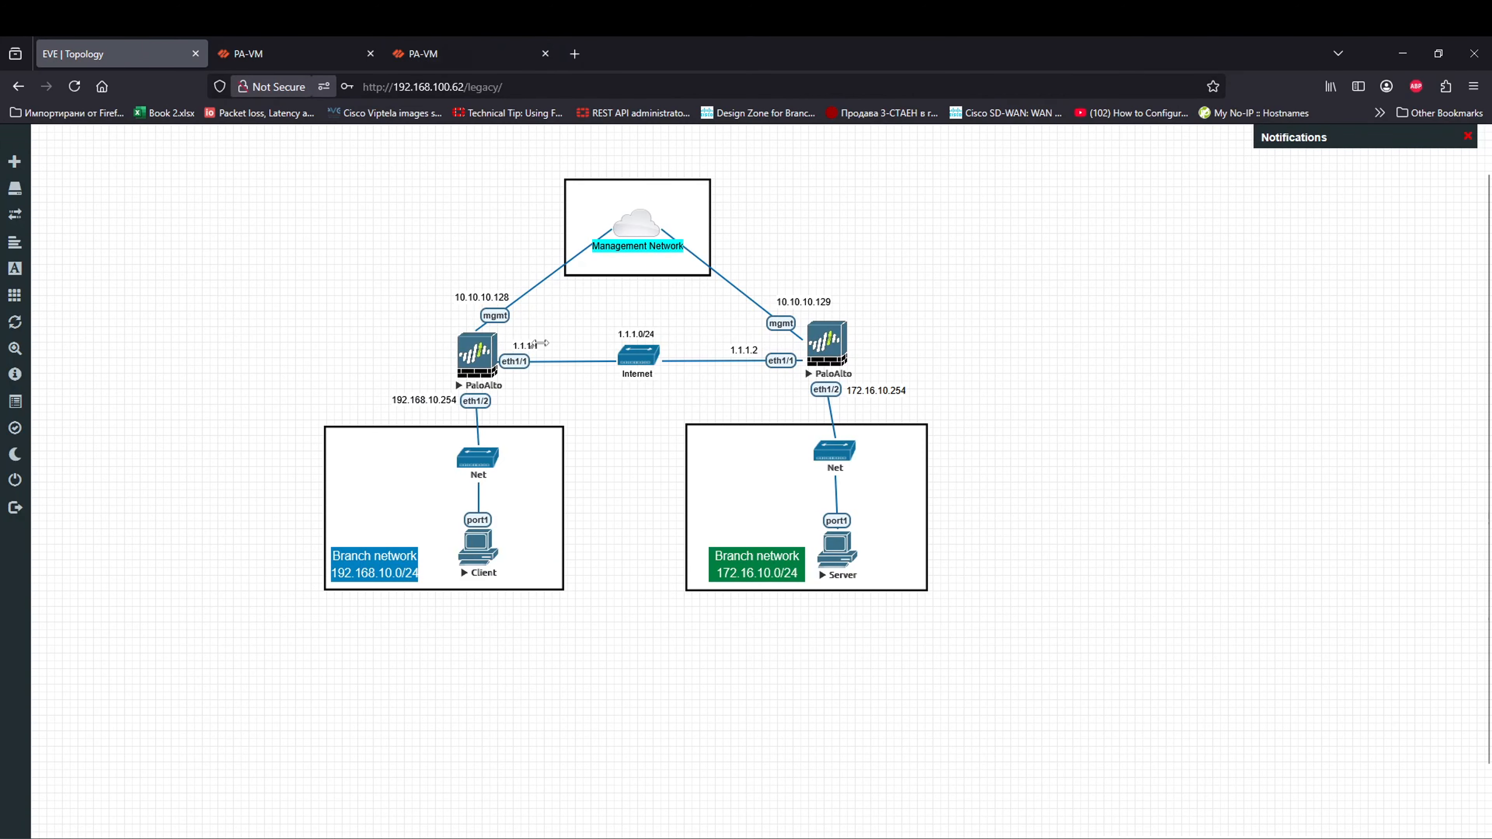
click(457, 47)
Step: Enter and confirm the pre-shared key, review advanced options, and save ToLeftPalo
click(635, 525)
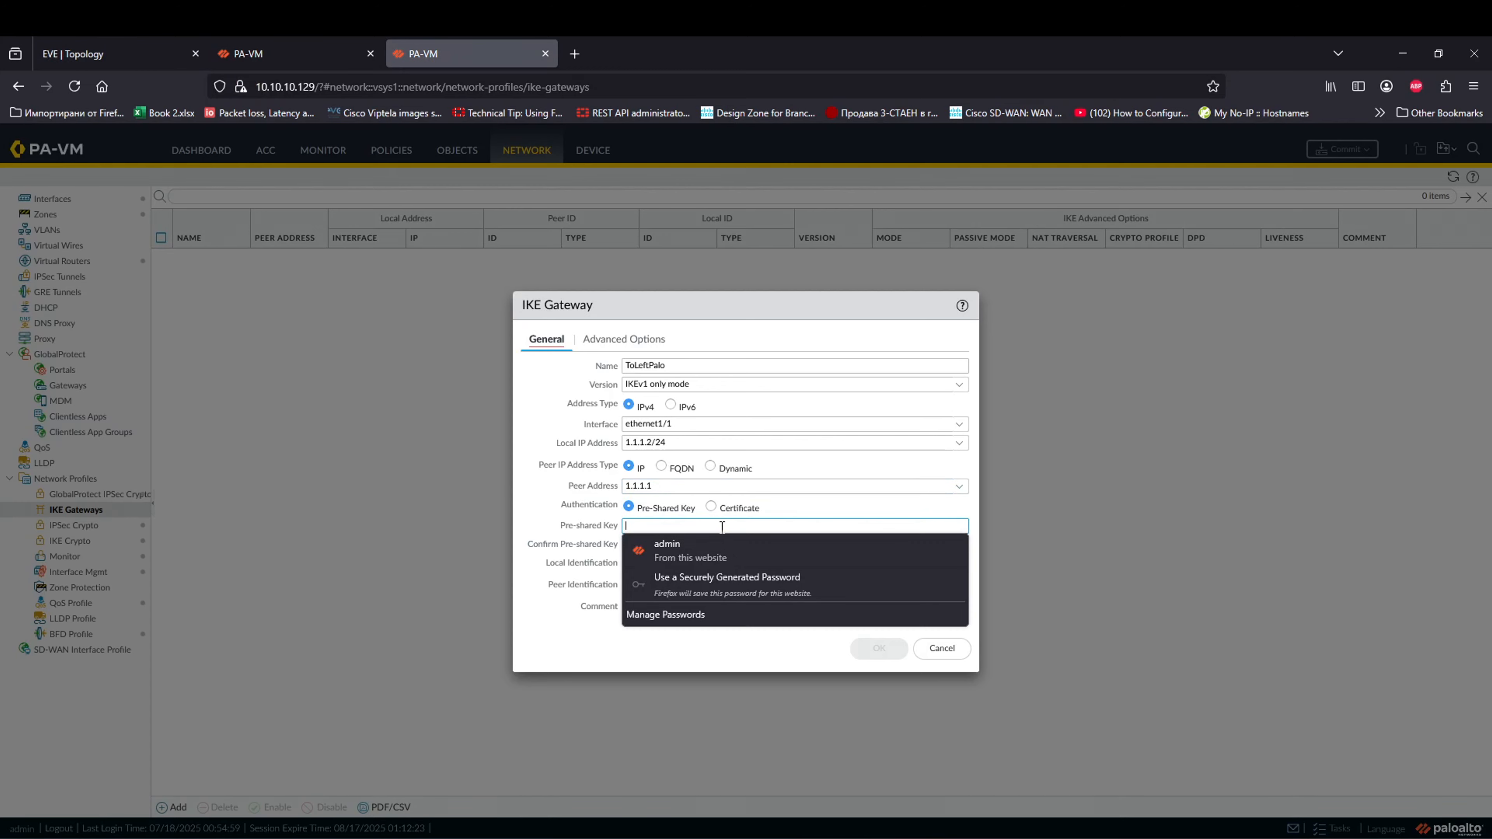
text(paloalto)
key(Tab)
text(paloalto)
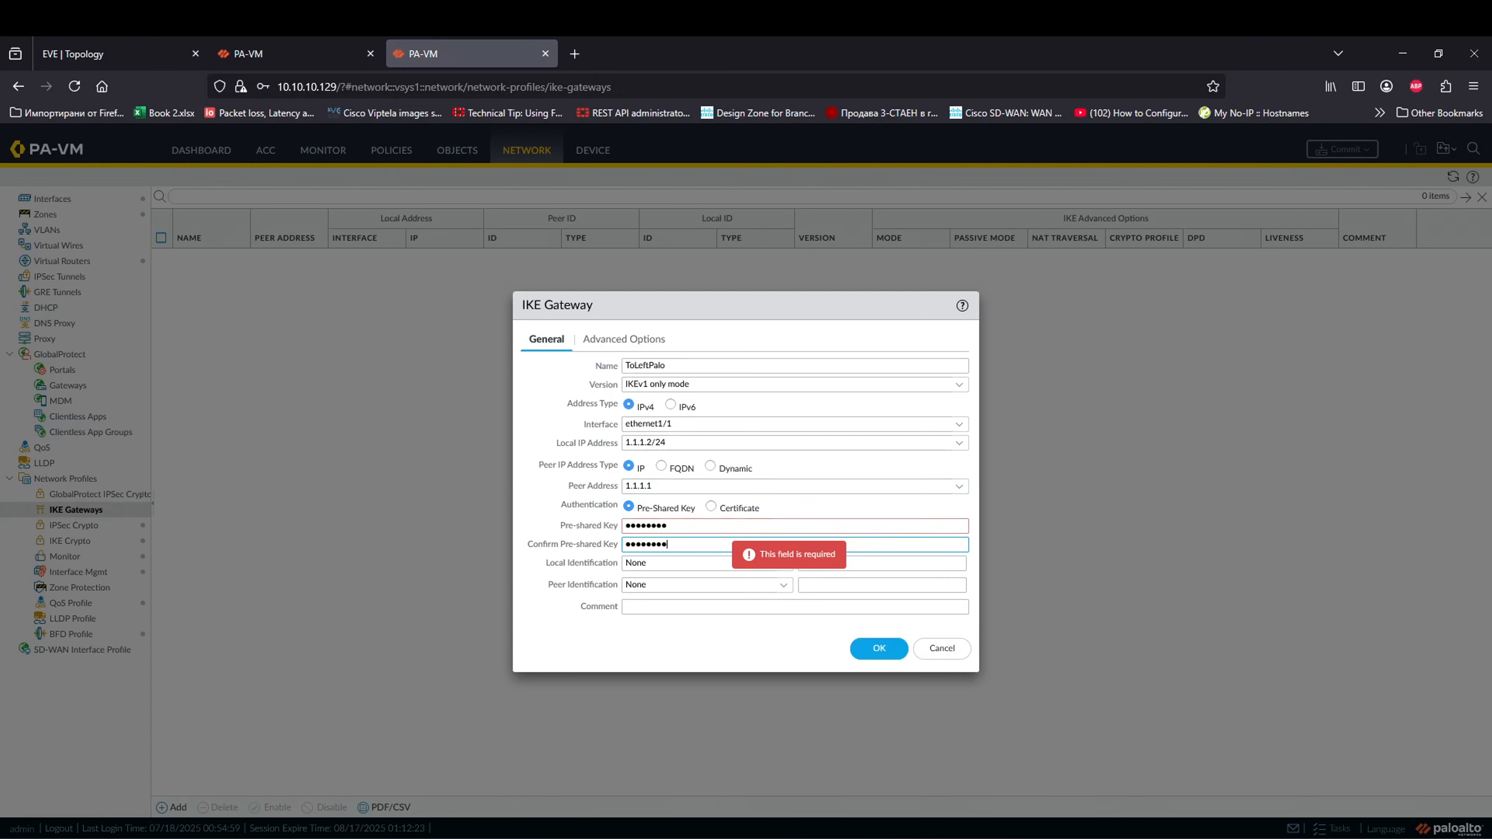
click(605, 341)
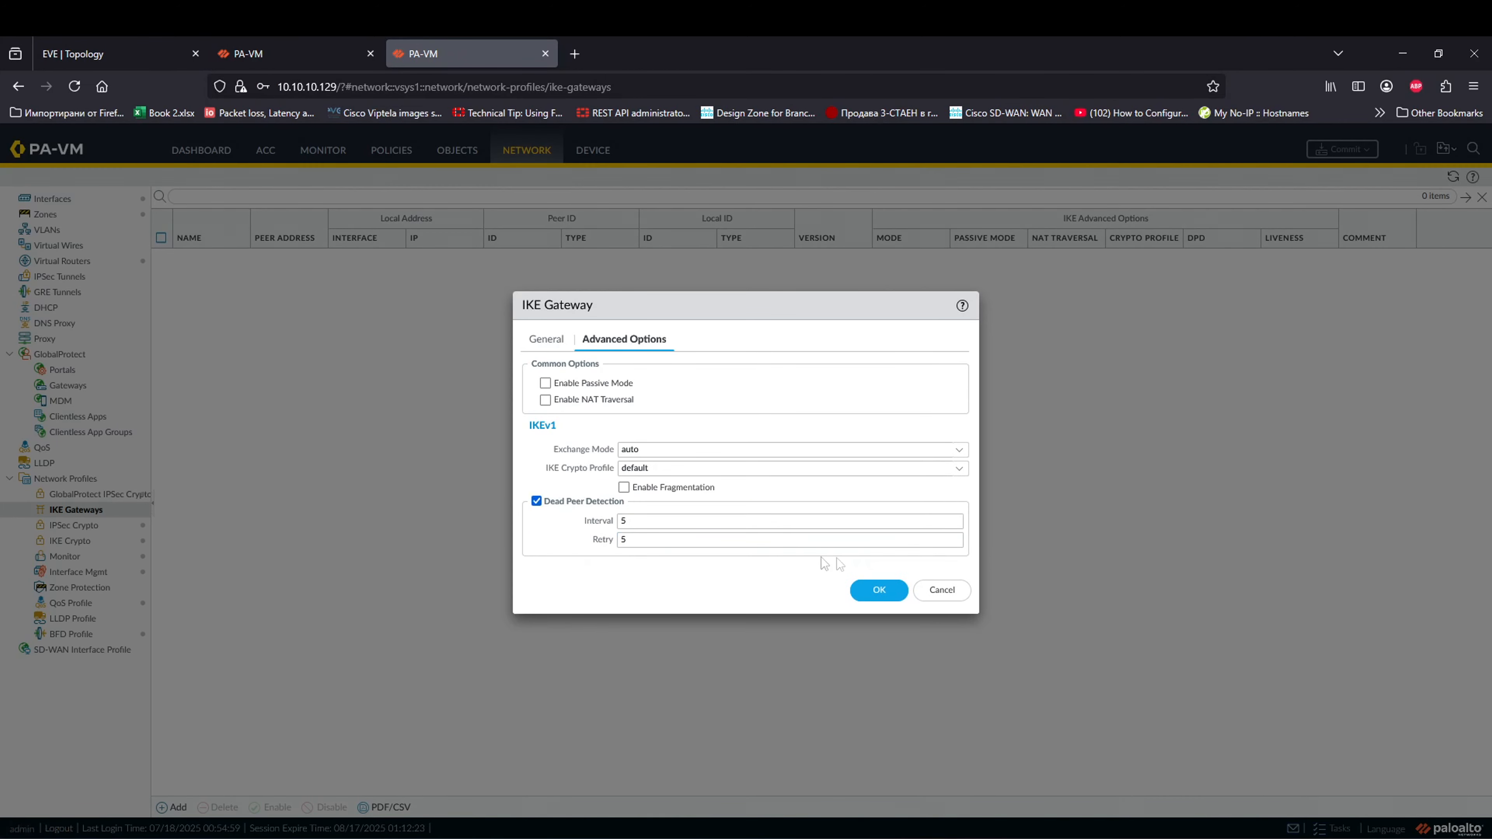
click(876, 590)
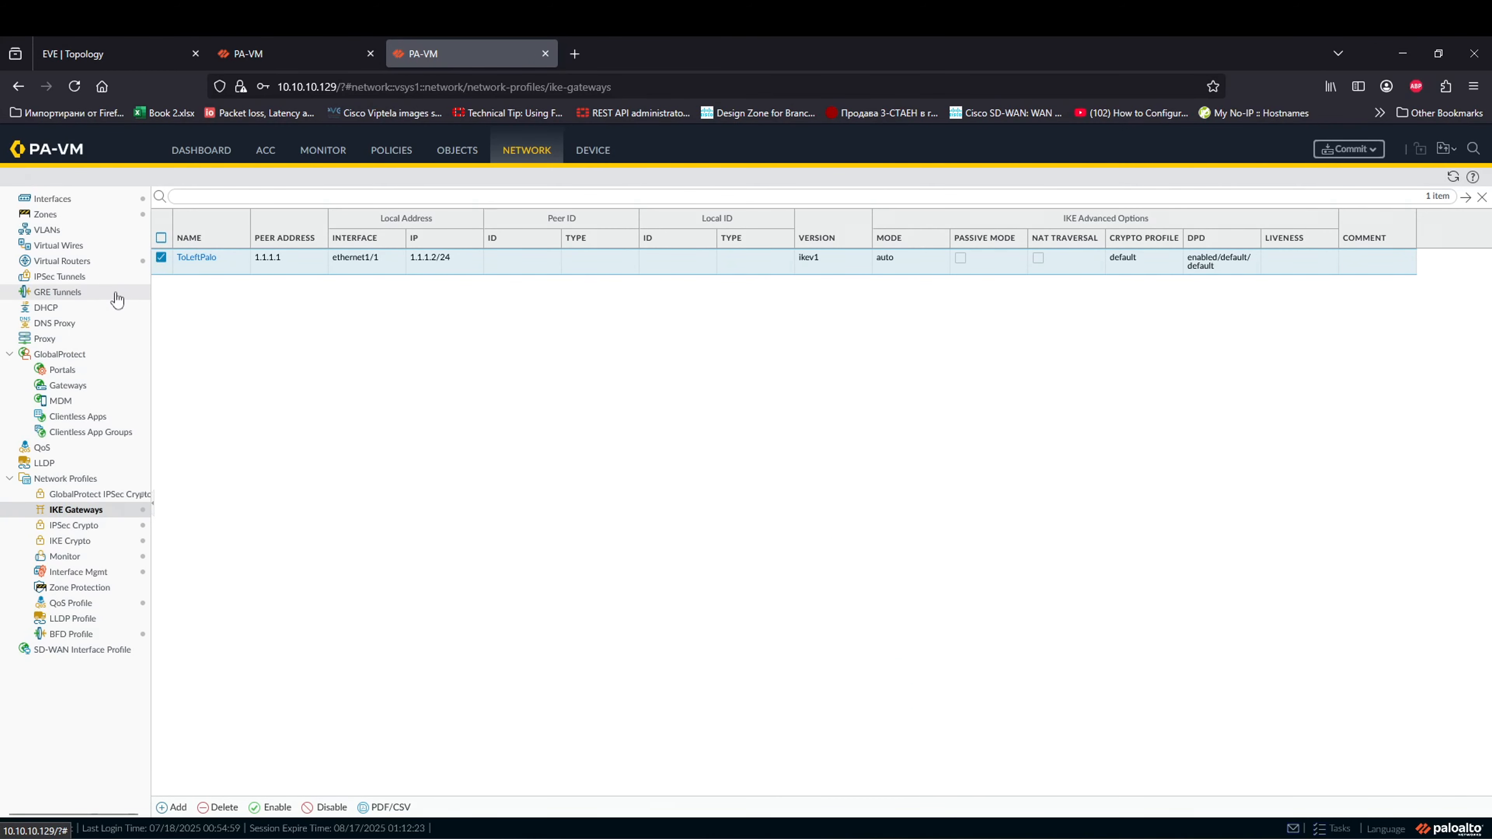
click(112, 278)
Step: Name the tunnel ToLeftSite and create tunnel interface tunnel.10 in the default router
click(171, 807)
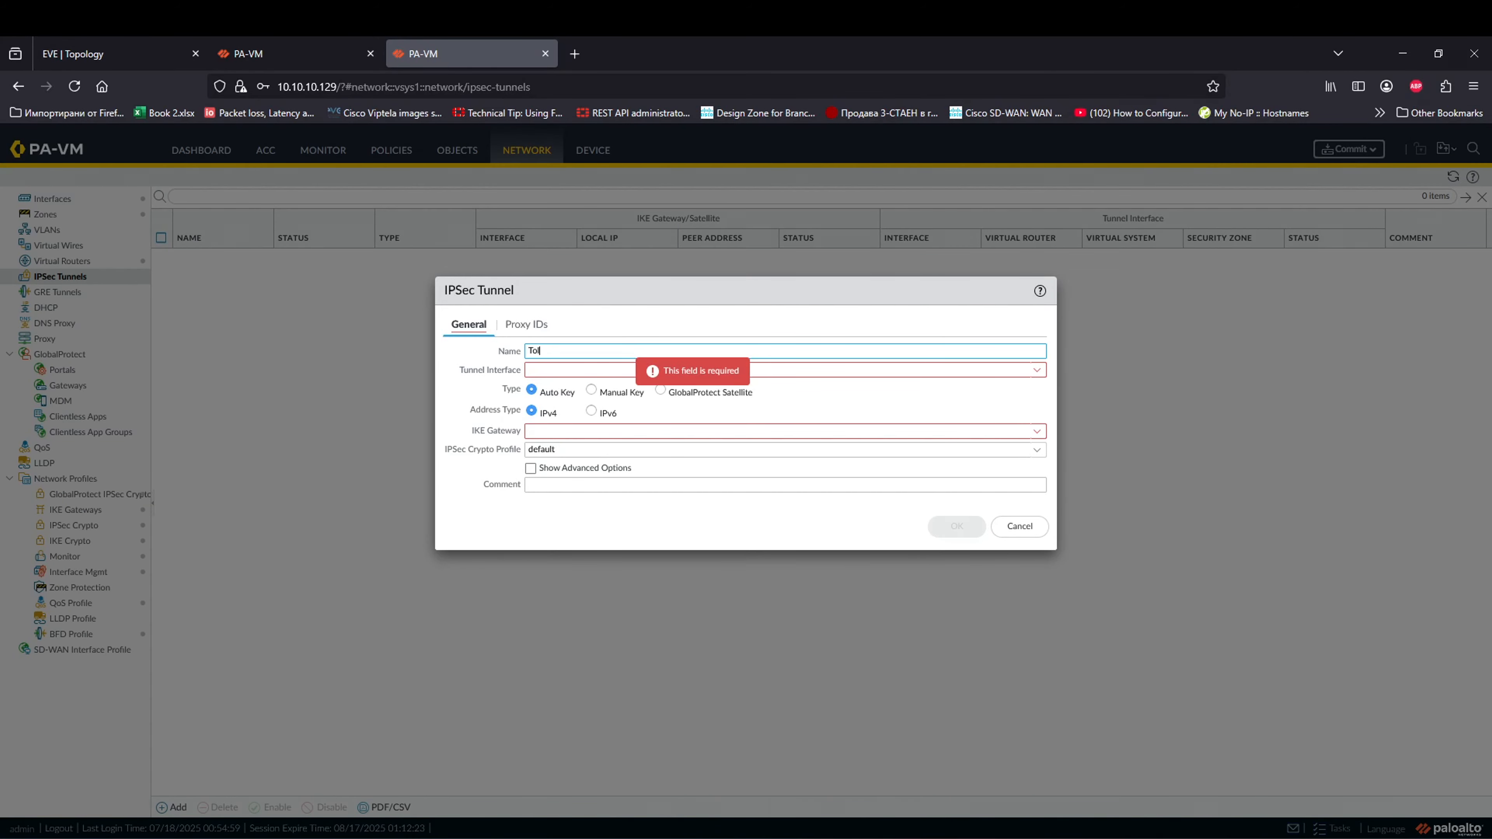
text(ToLeftSite)
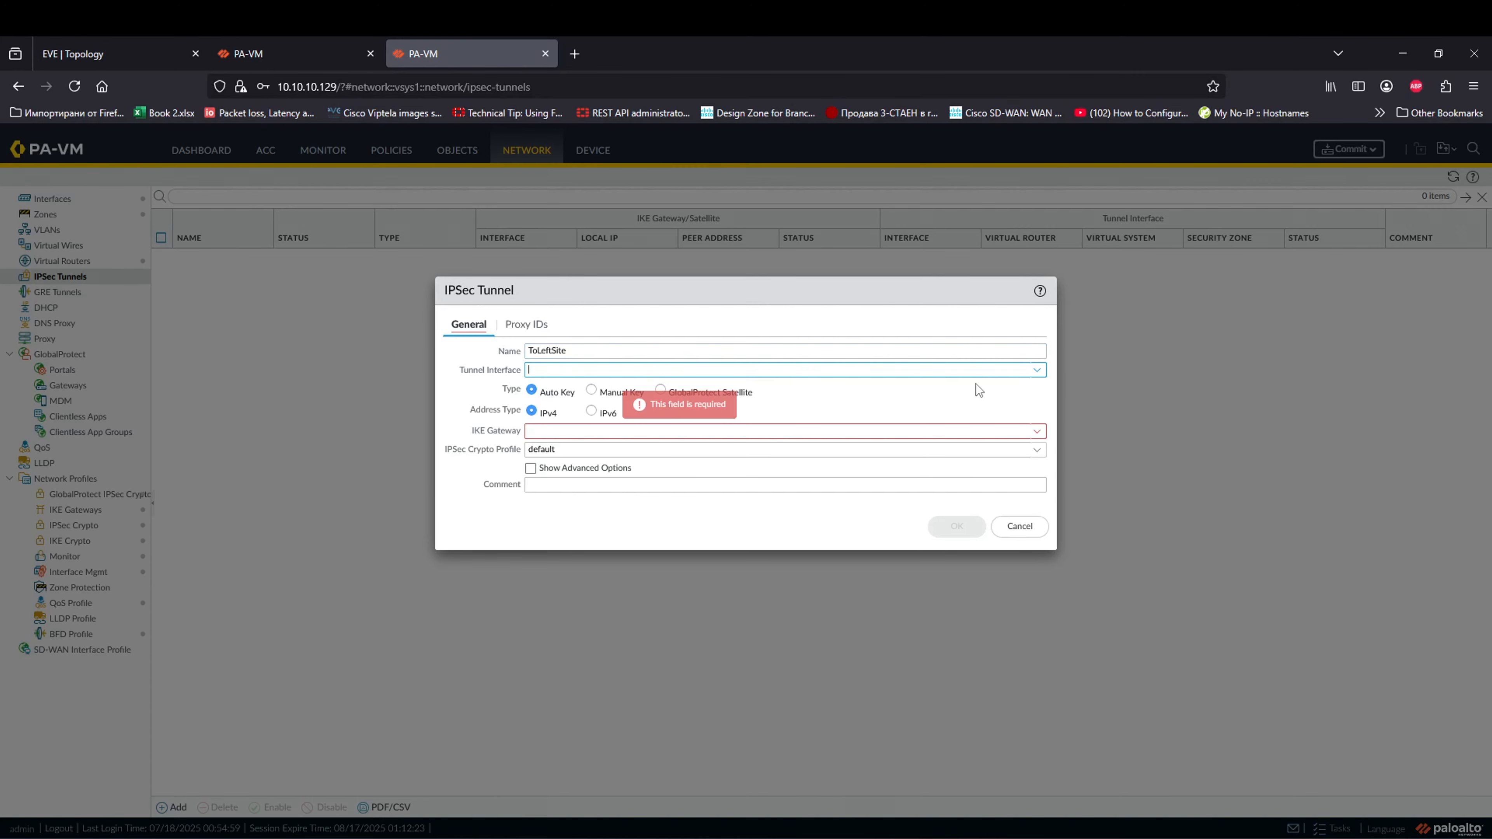
click(1036, 370)
click(587, 409)
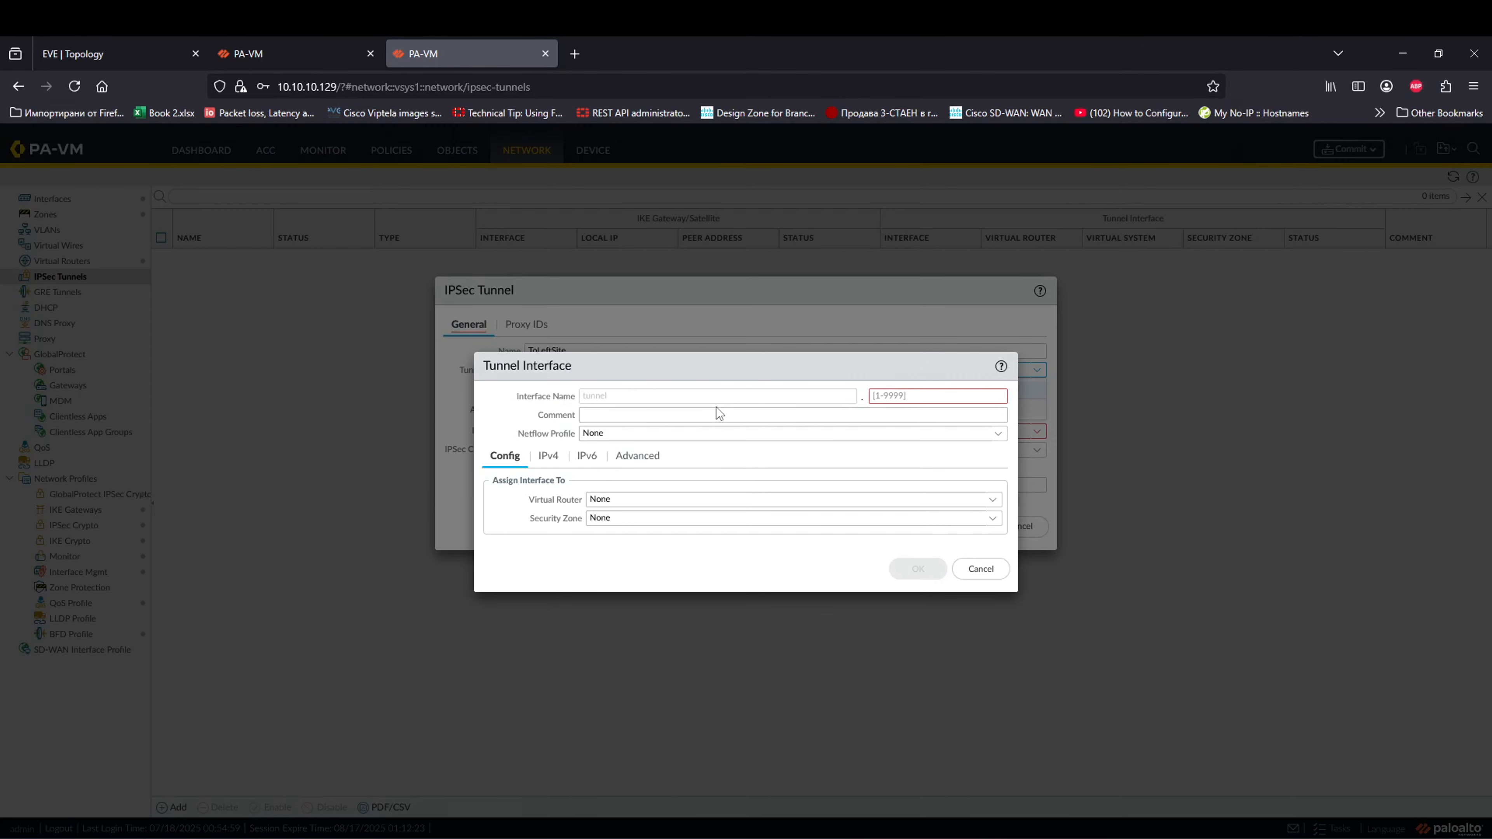
click(890, 396)
text(10)
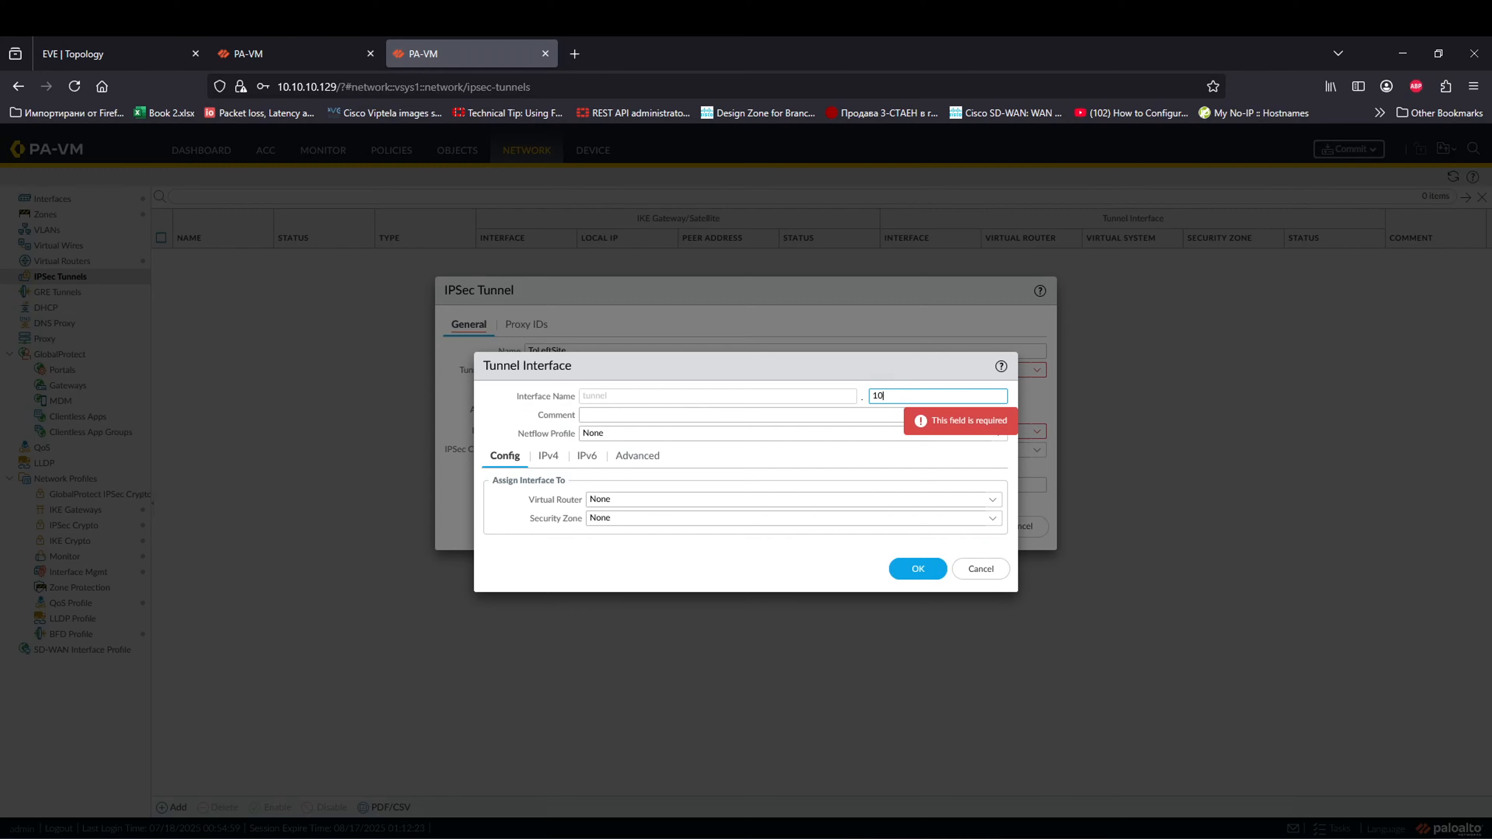
click(721, 417)
click(971, 501)
click(646, 536)
click(550, 457)
click(938, 651)
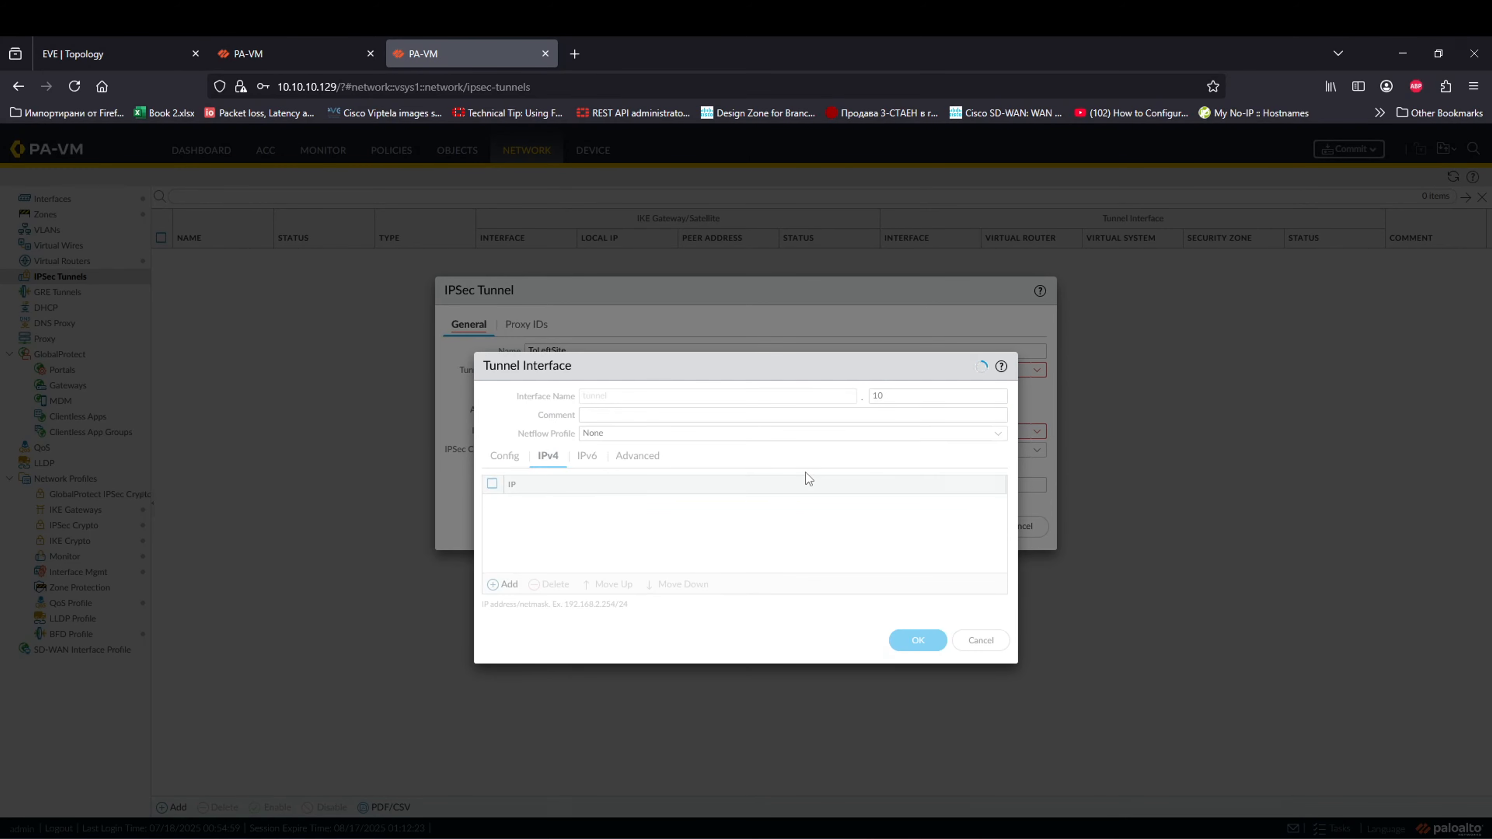
Step: Select ToLeftPalo as the tunnel's IKE gateway
click(1028, 432)
click(1036, 431)
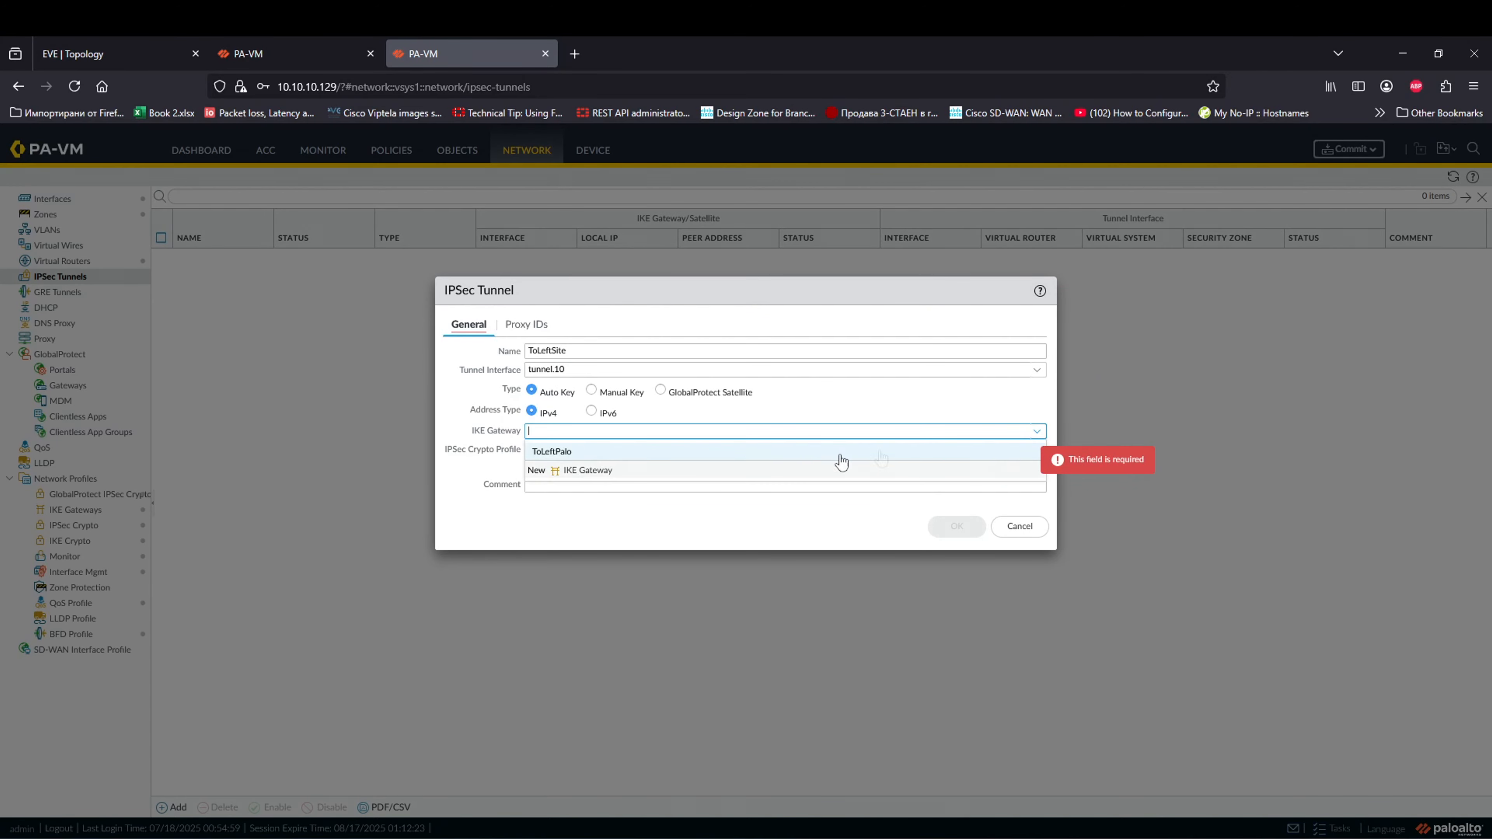
click(561, 452)
Step: Add proxy ID IPsecSetOne with 0.0.0.0/0 local and remote, then save the tunnel
click(556, 326)
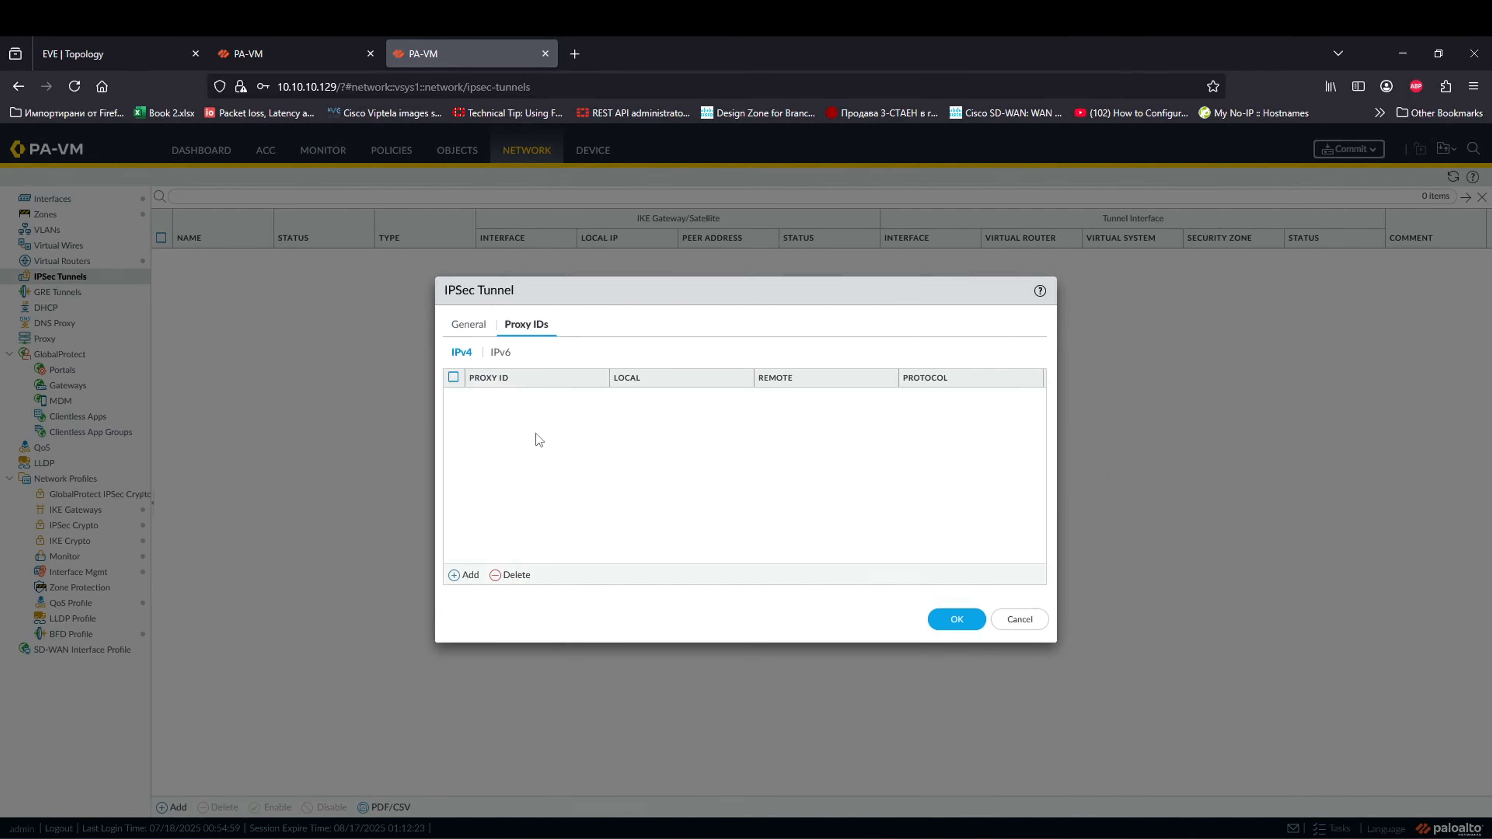
click(464, 575)
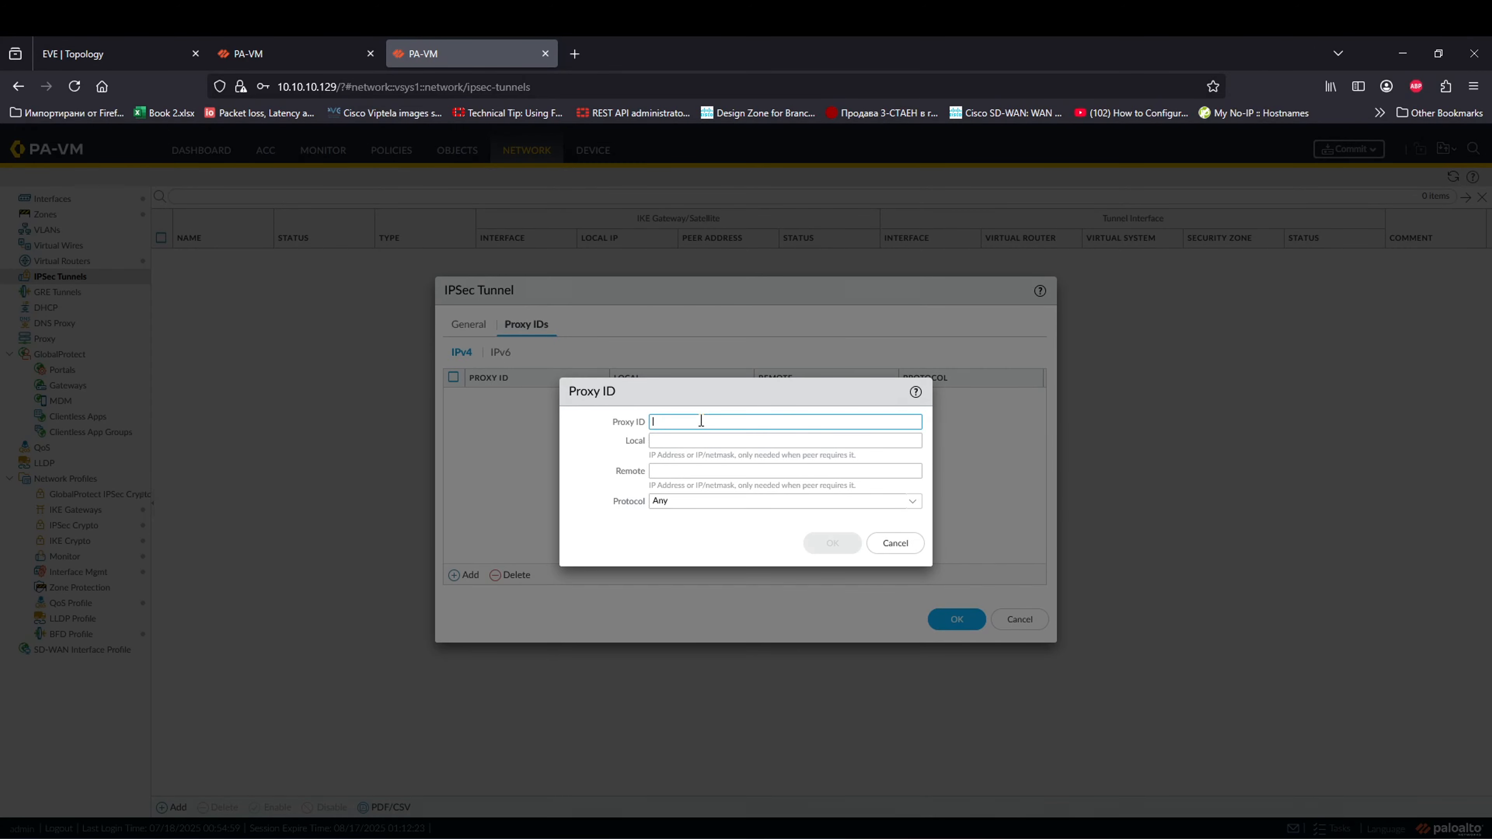
text(IPsecSetO)
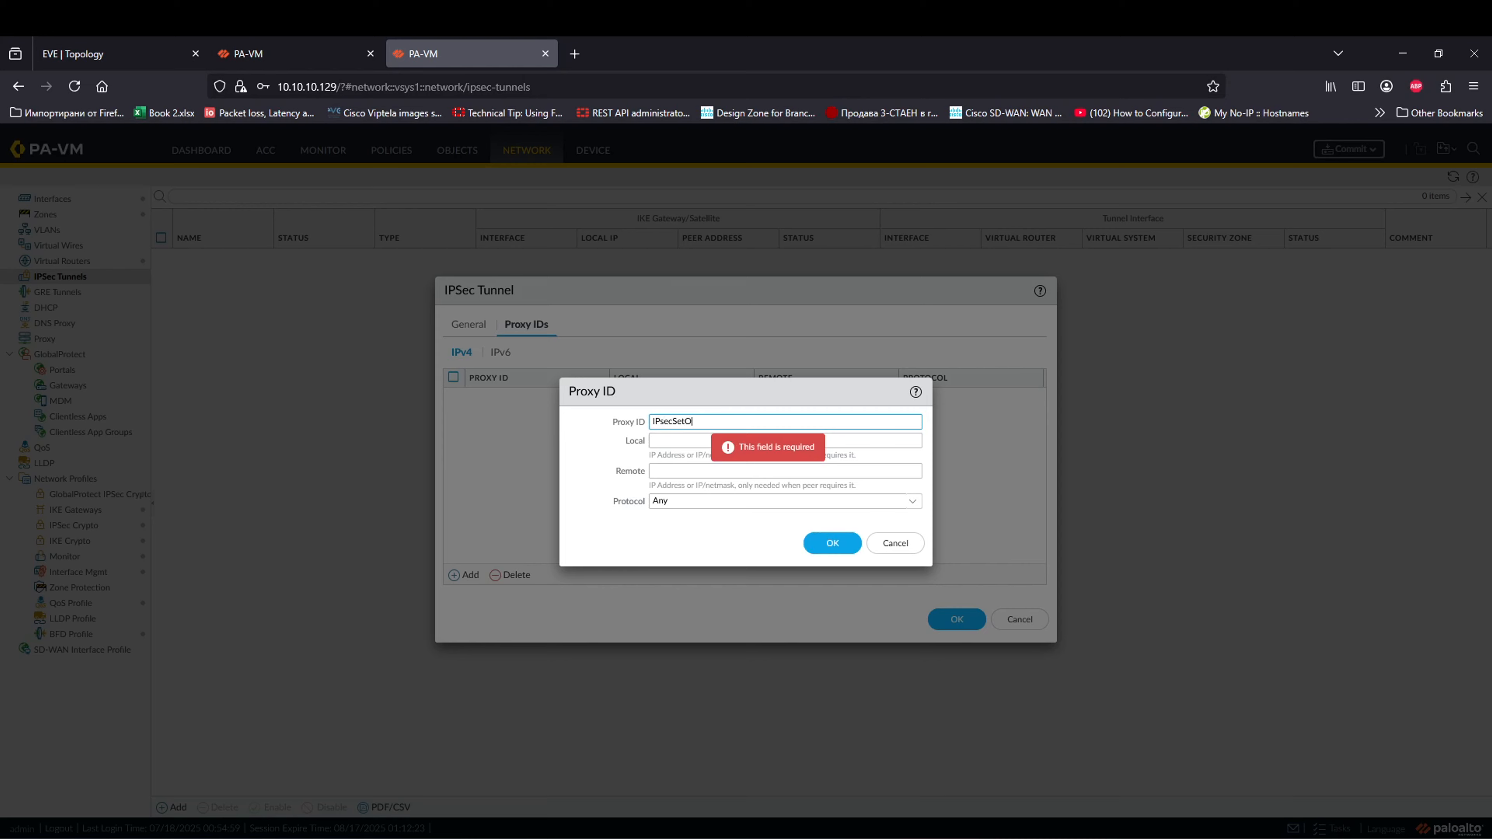
click(695, 442)
text(0.0.0.0/0)
key(ctrl+a)
key(ctrl+c)
click(690, 470)
key(ctrl+v)
click(832, 542)
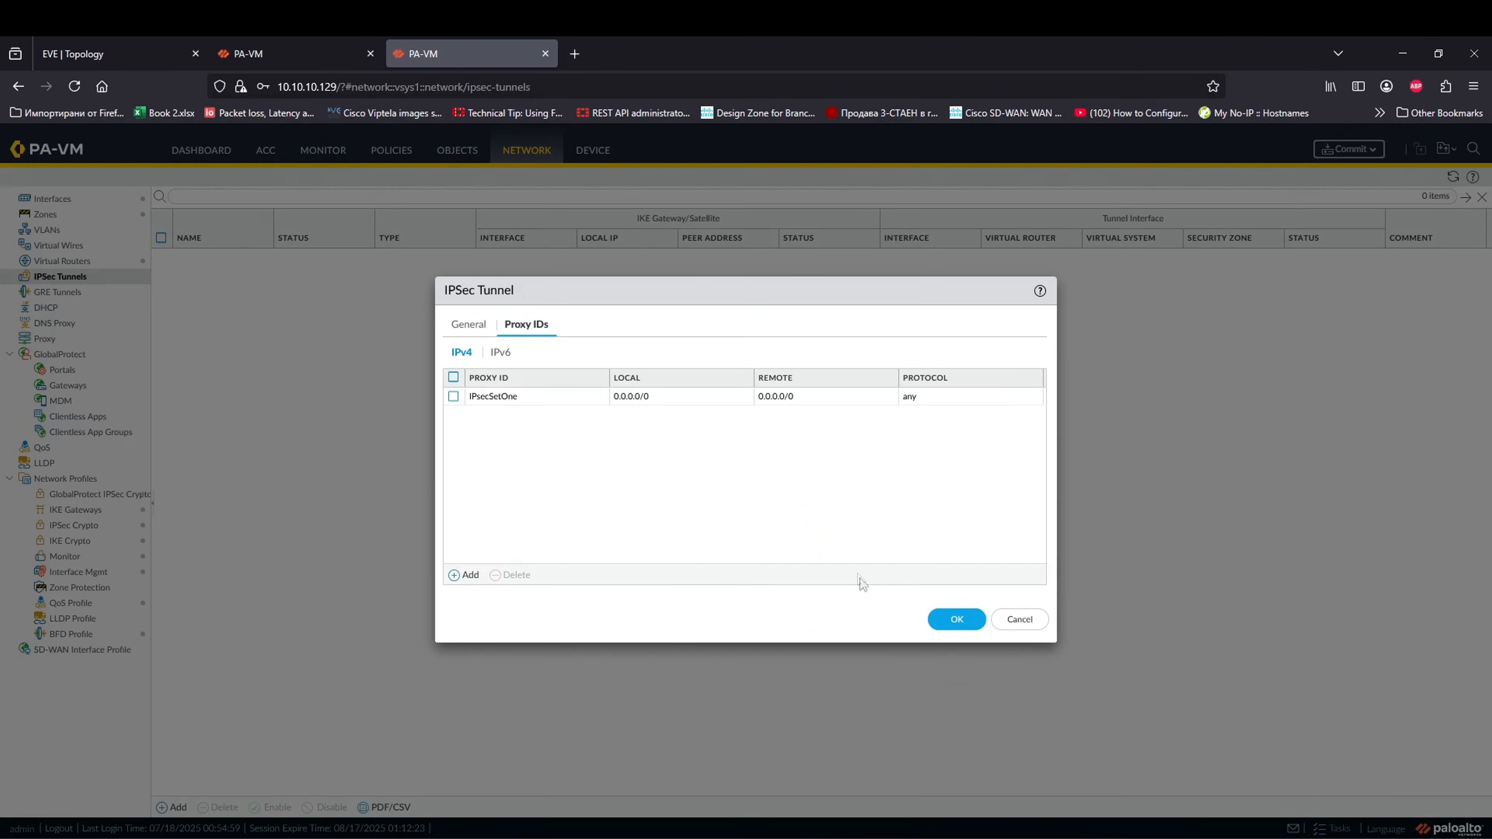
click(957, 619)
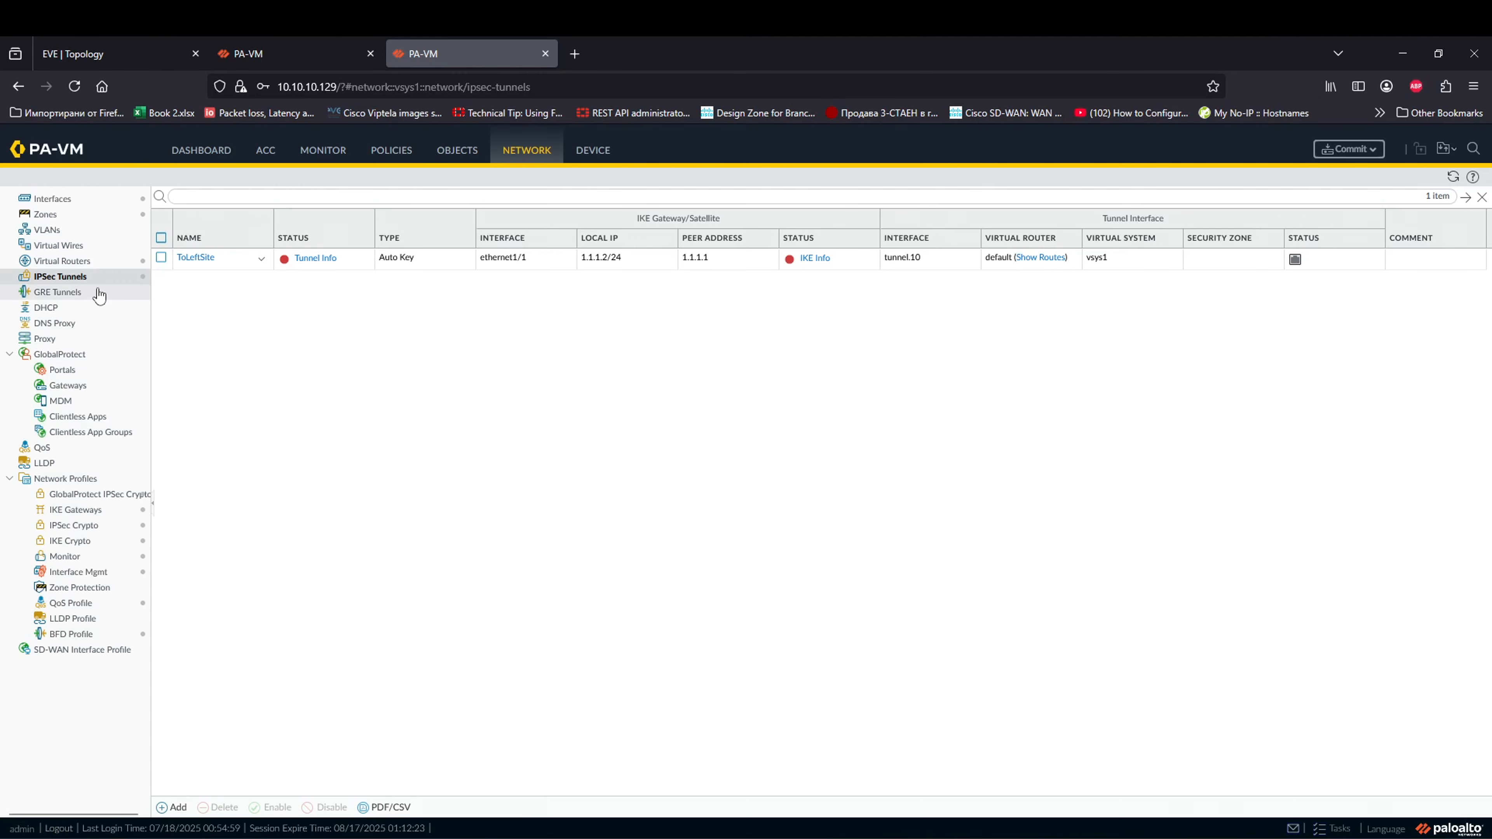
Step: Delete the old static route from the default virtual router
click(106, 262)
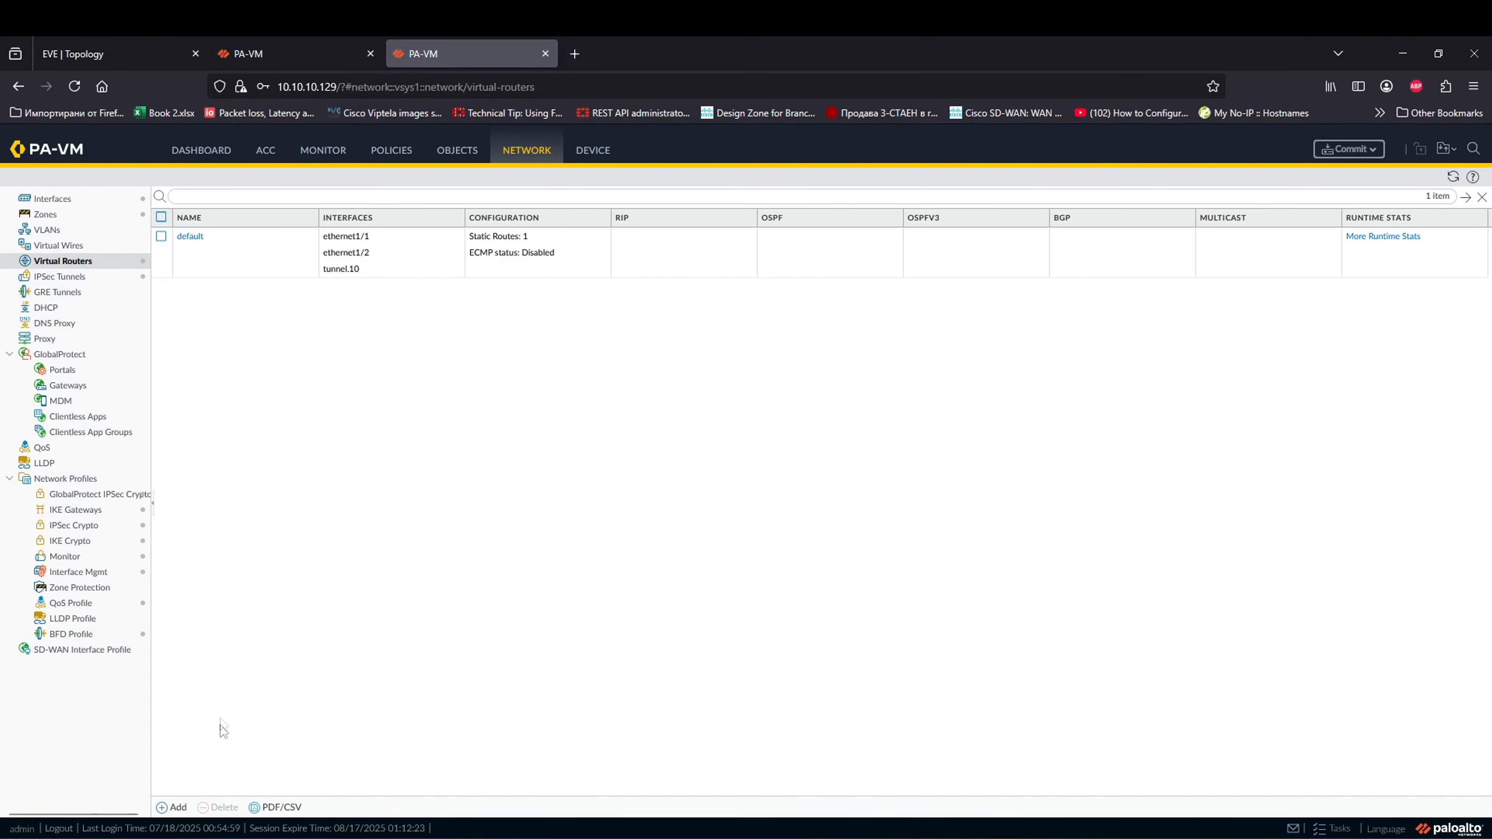
click(189, 236)
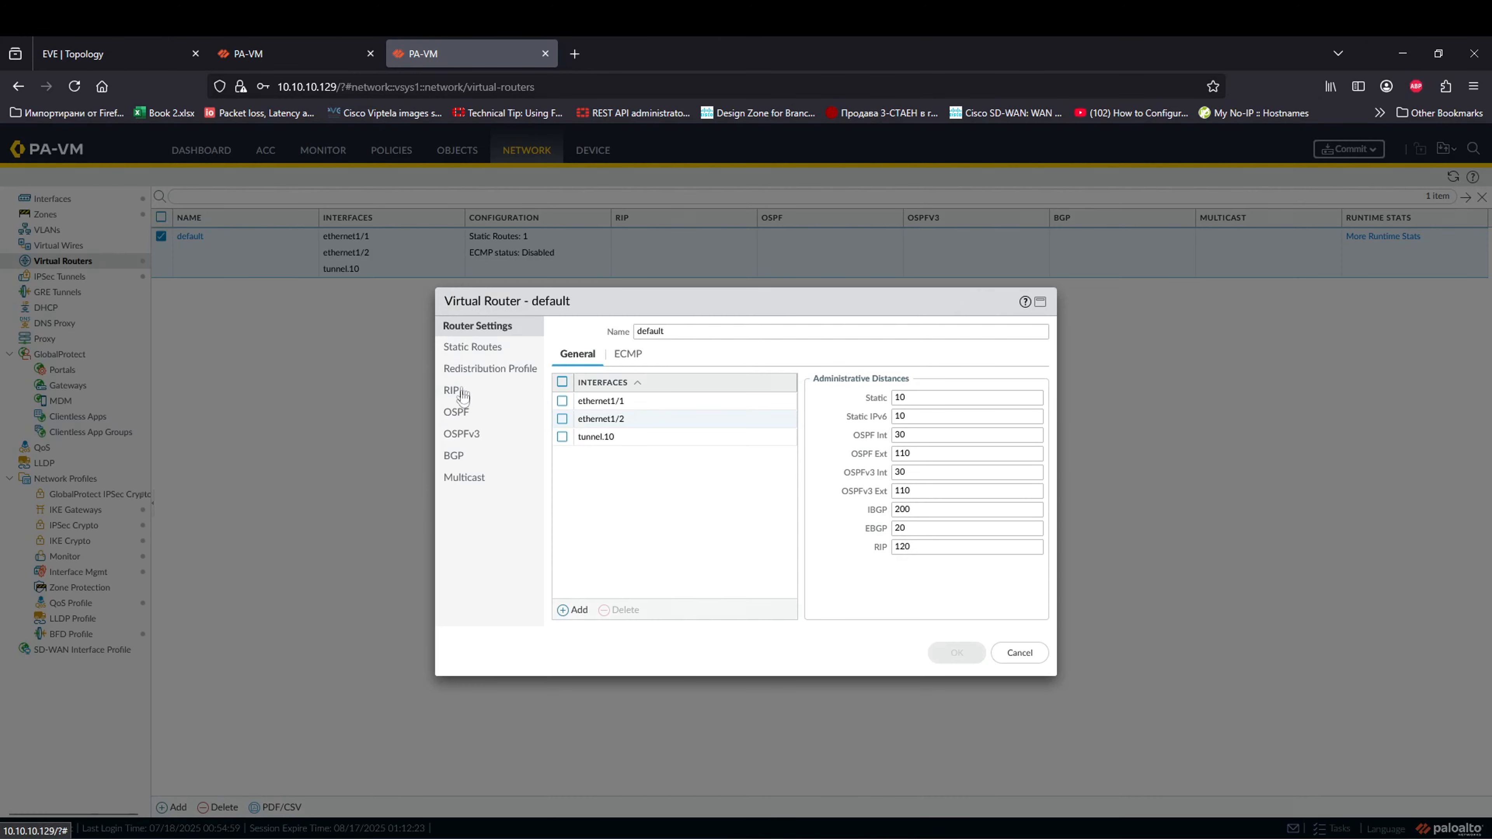
click(474, 348)
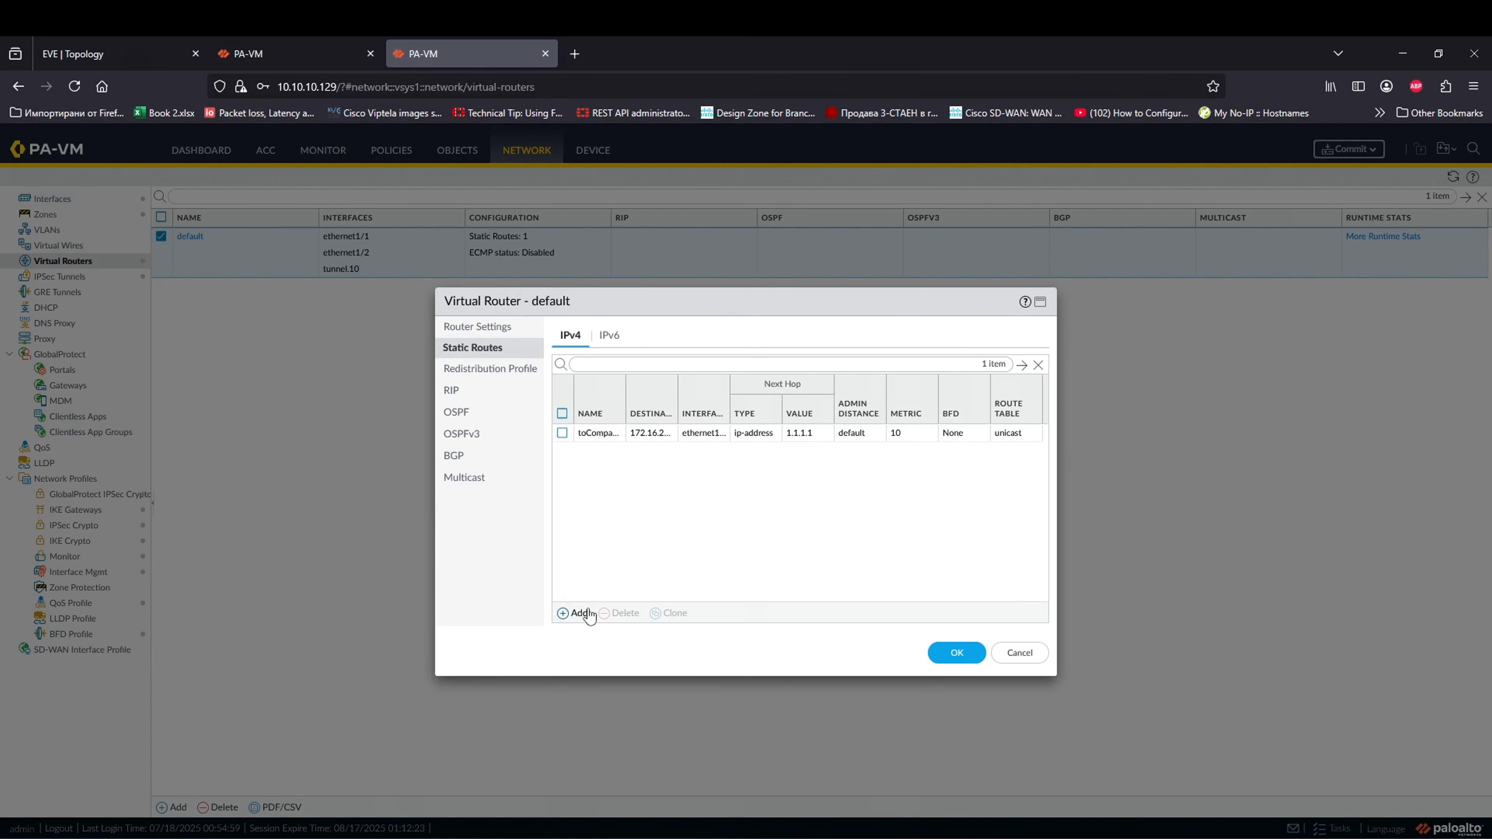
click(688, 436)
click(619, 613)
Step: Add a static route named toLeftSite with destination 192.168.10.0/24
click(578, 613)
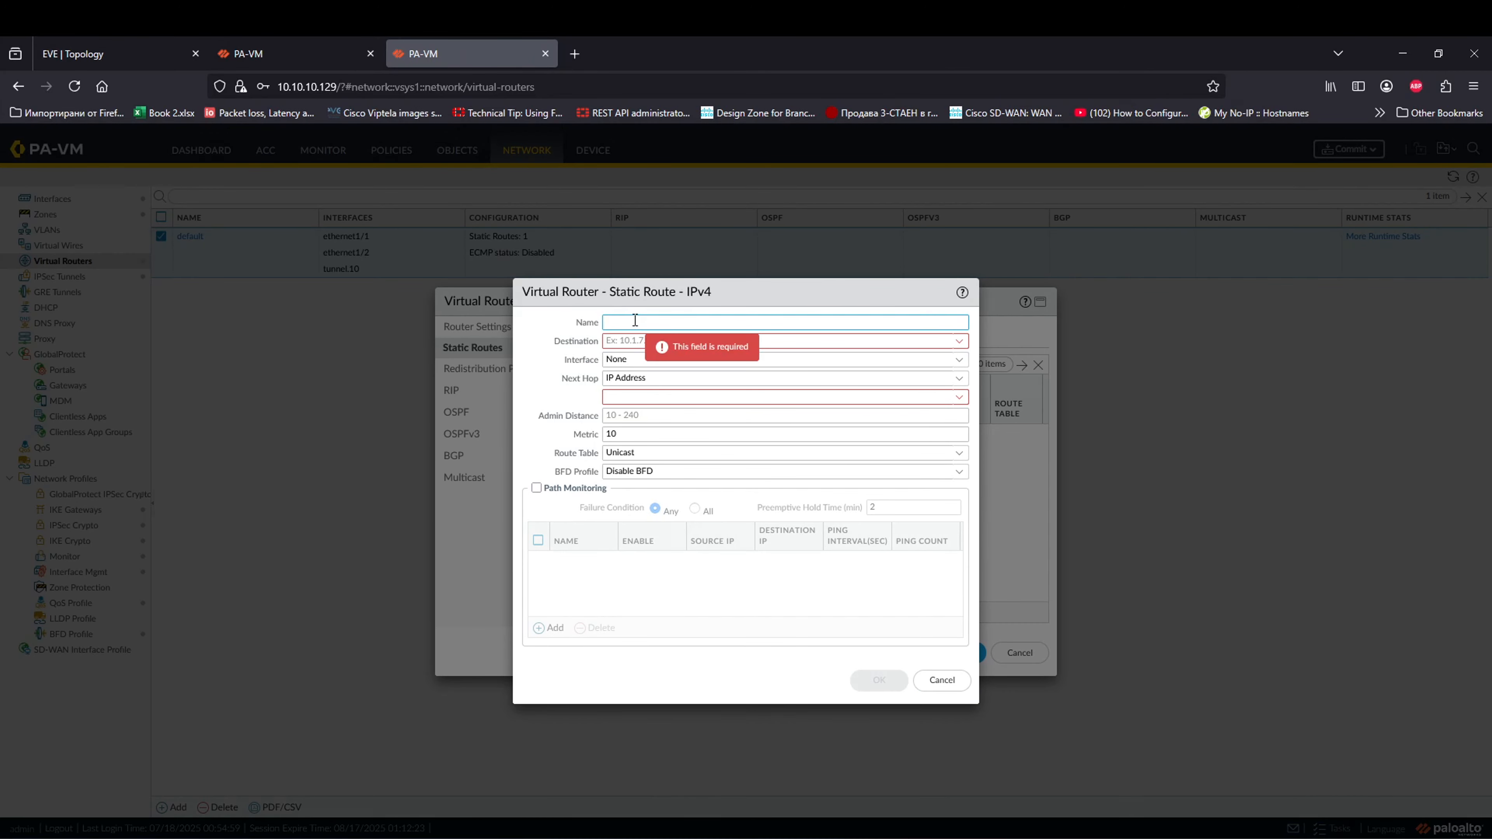
text(toLeftSite)
click(661, 347)
text(192.168.10)
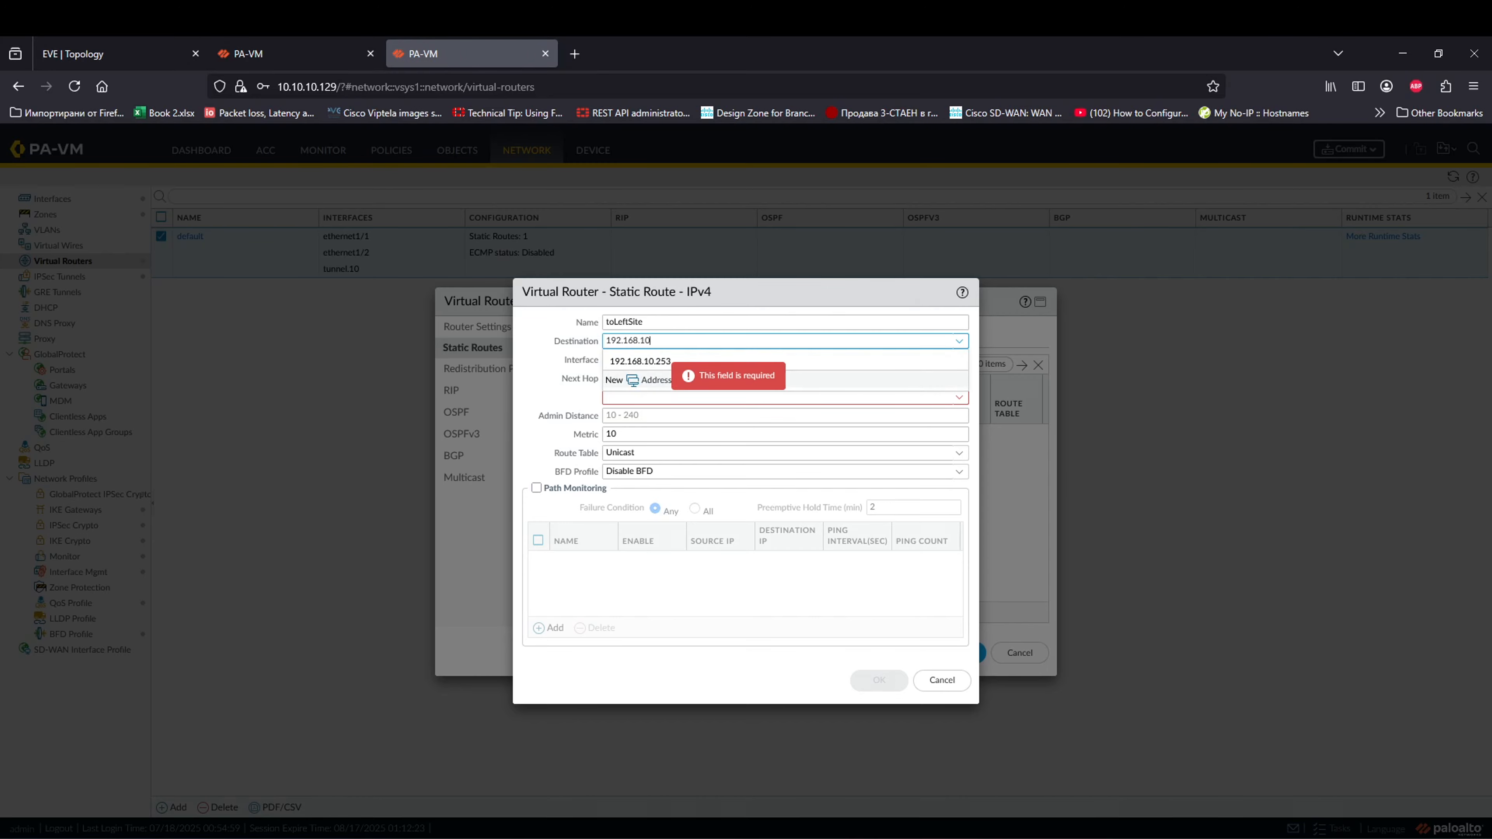
click(138, 49)
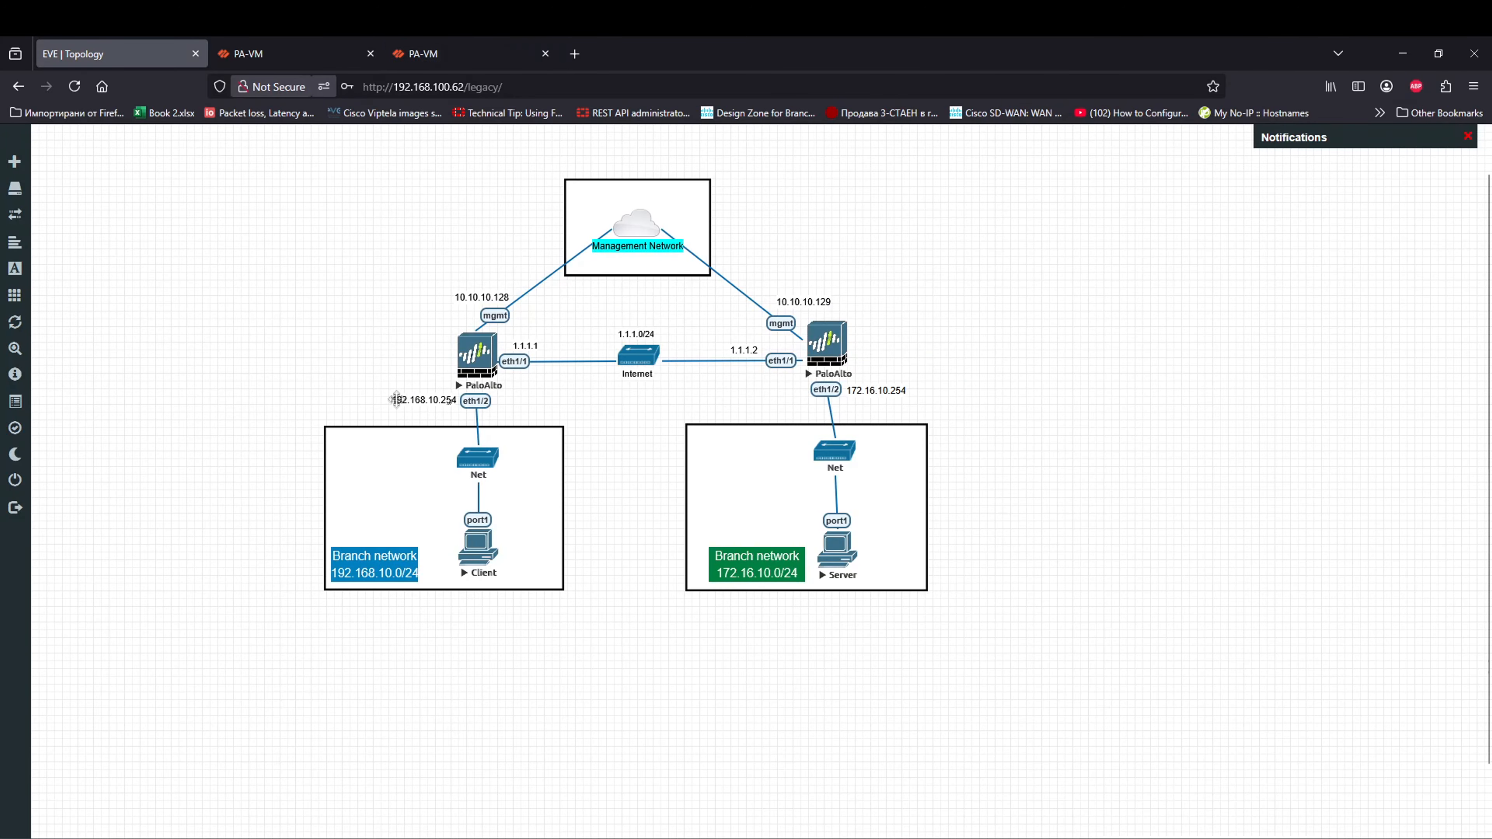
click(464, 51)
click(552, 362)
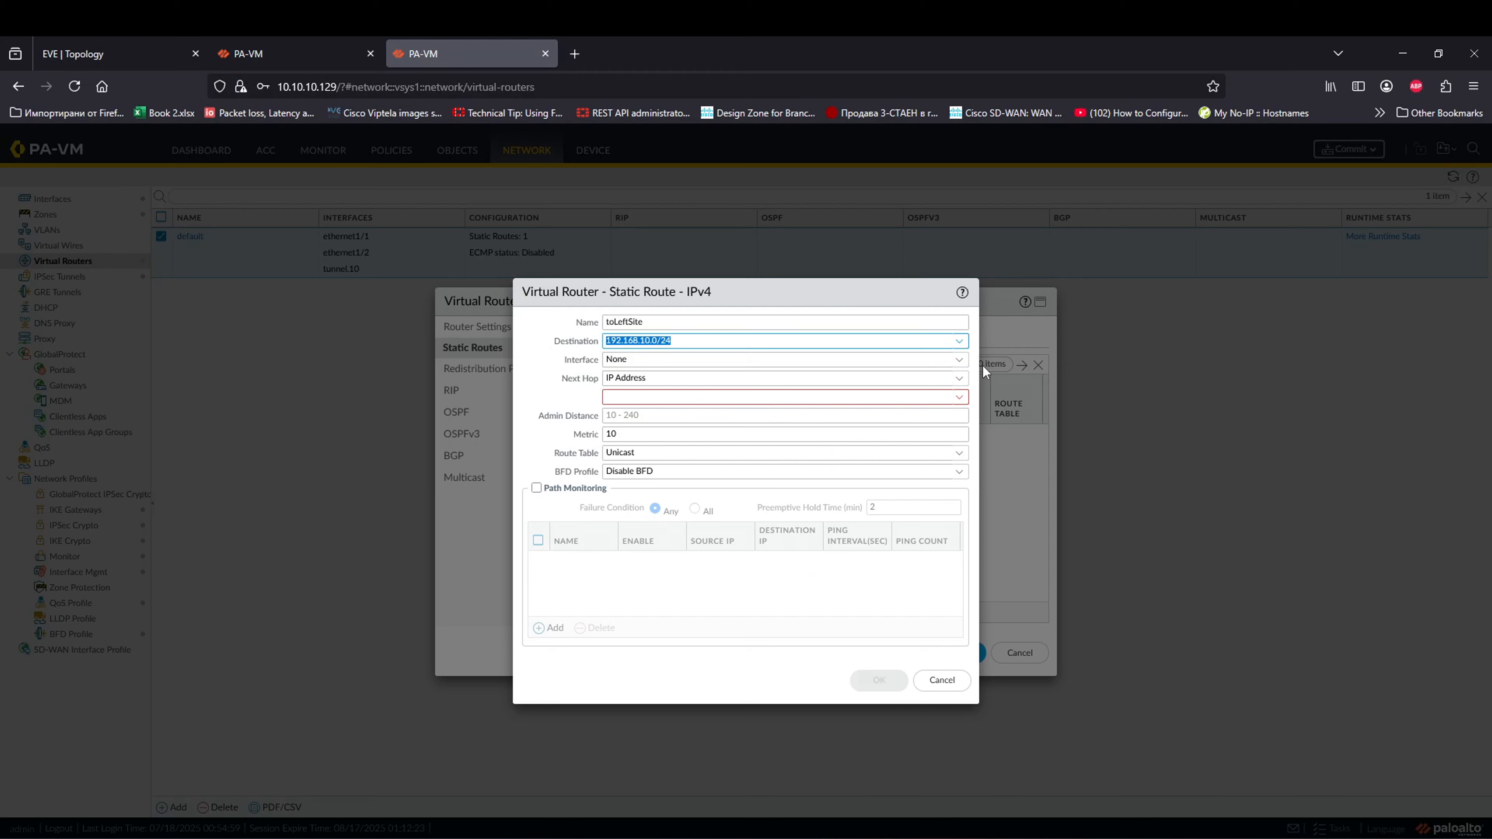
Step: Send toLeftSite through tunnel.10 with no next hop, and save the route and virtual router
click(959, 360)
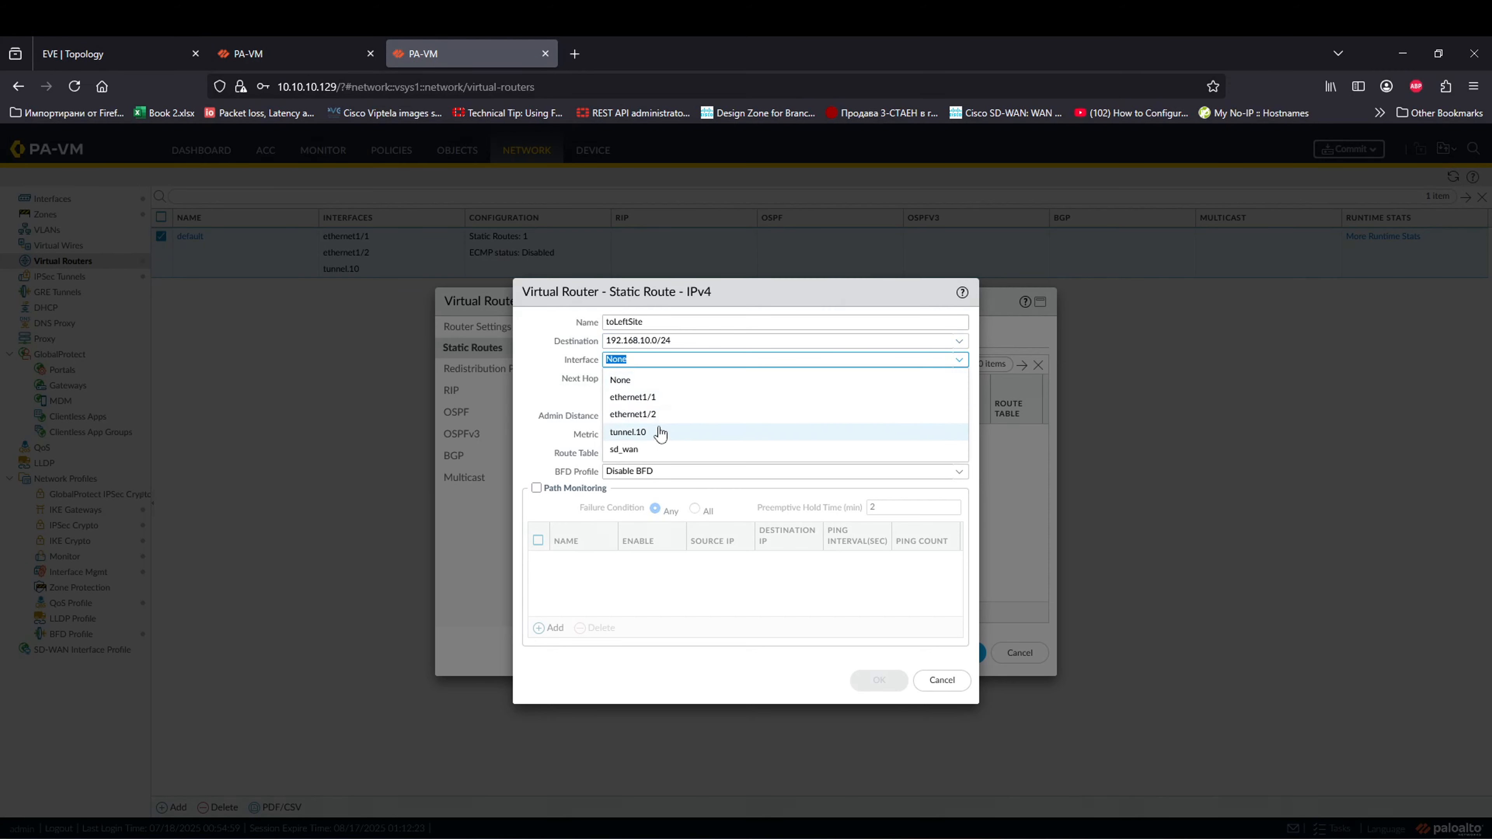
click(661, 433)
click(960, 378)
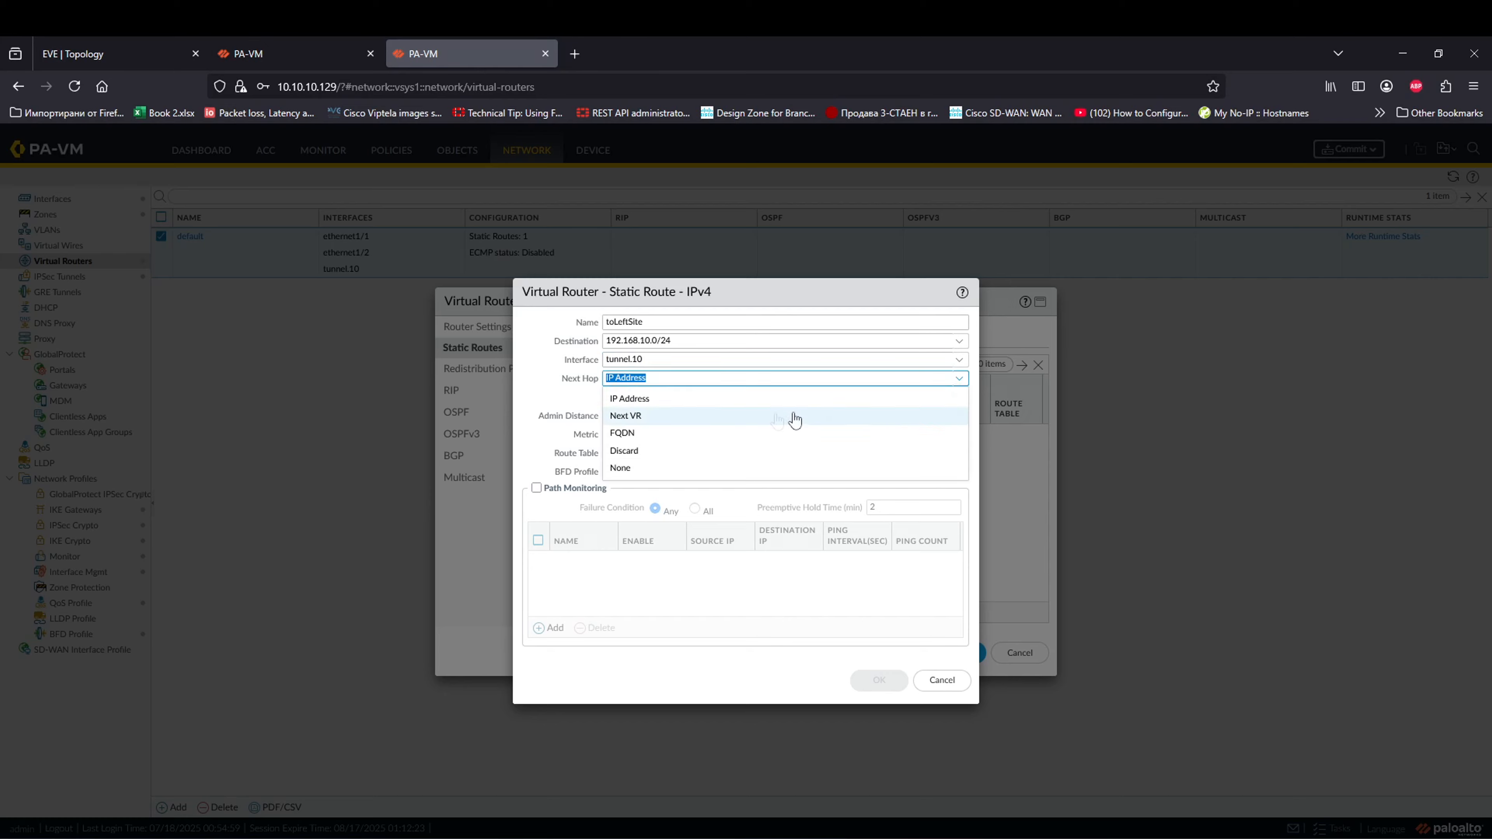
click(653, 468)
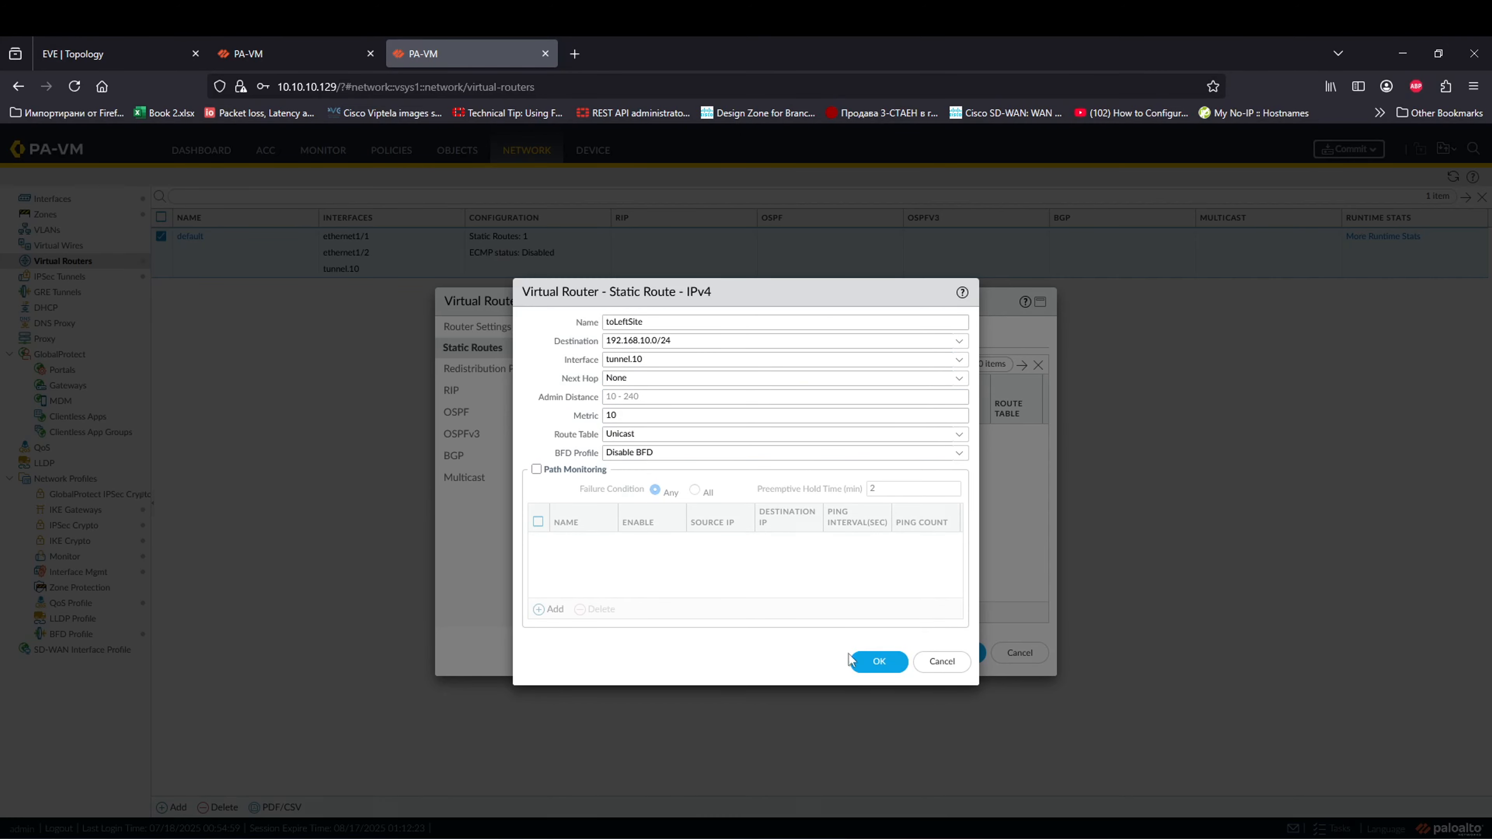
click(861, 662)
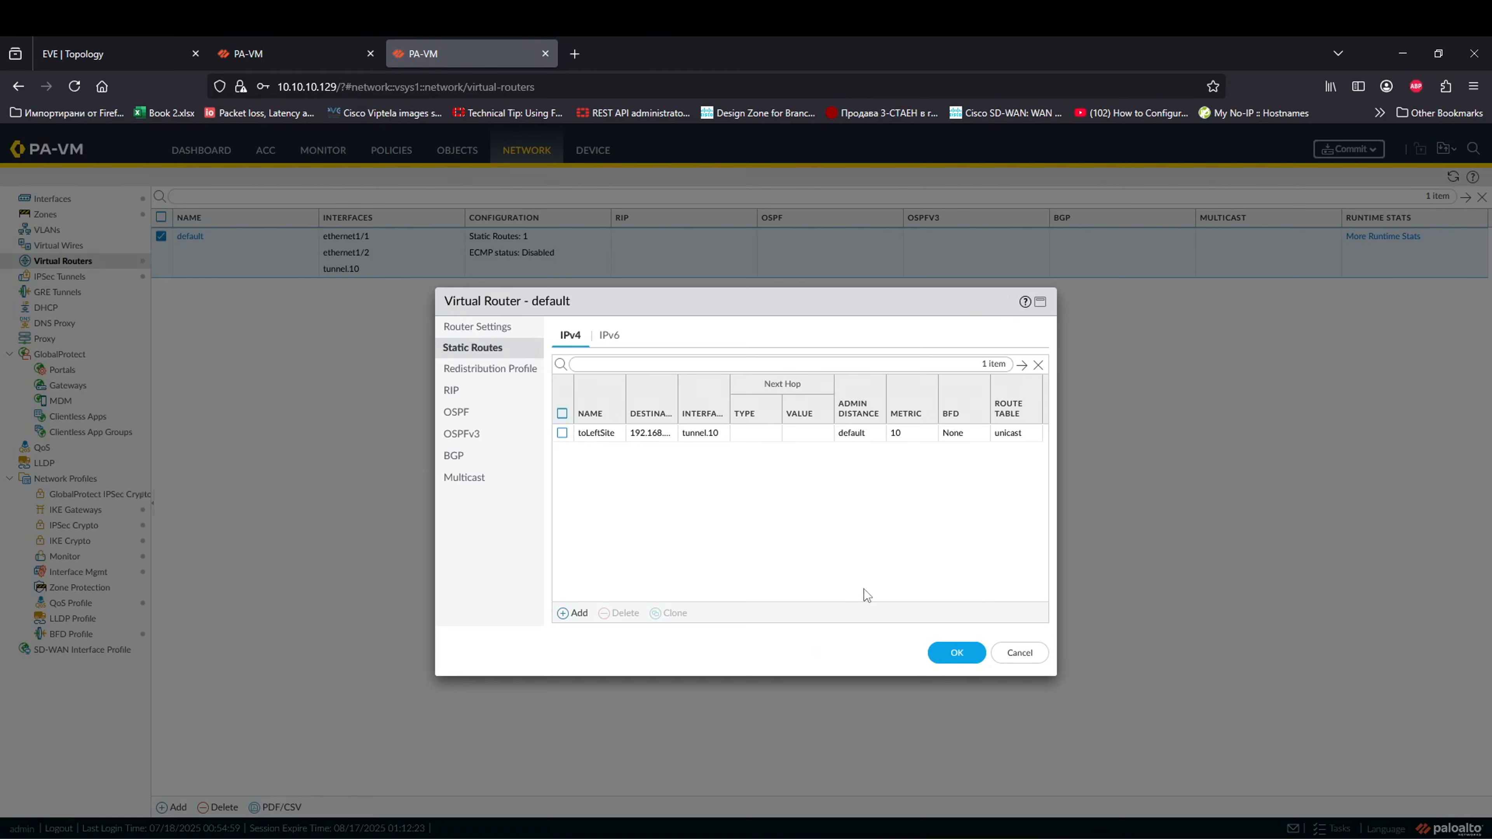
click(955, 655)
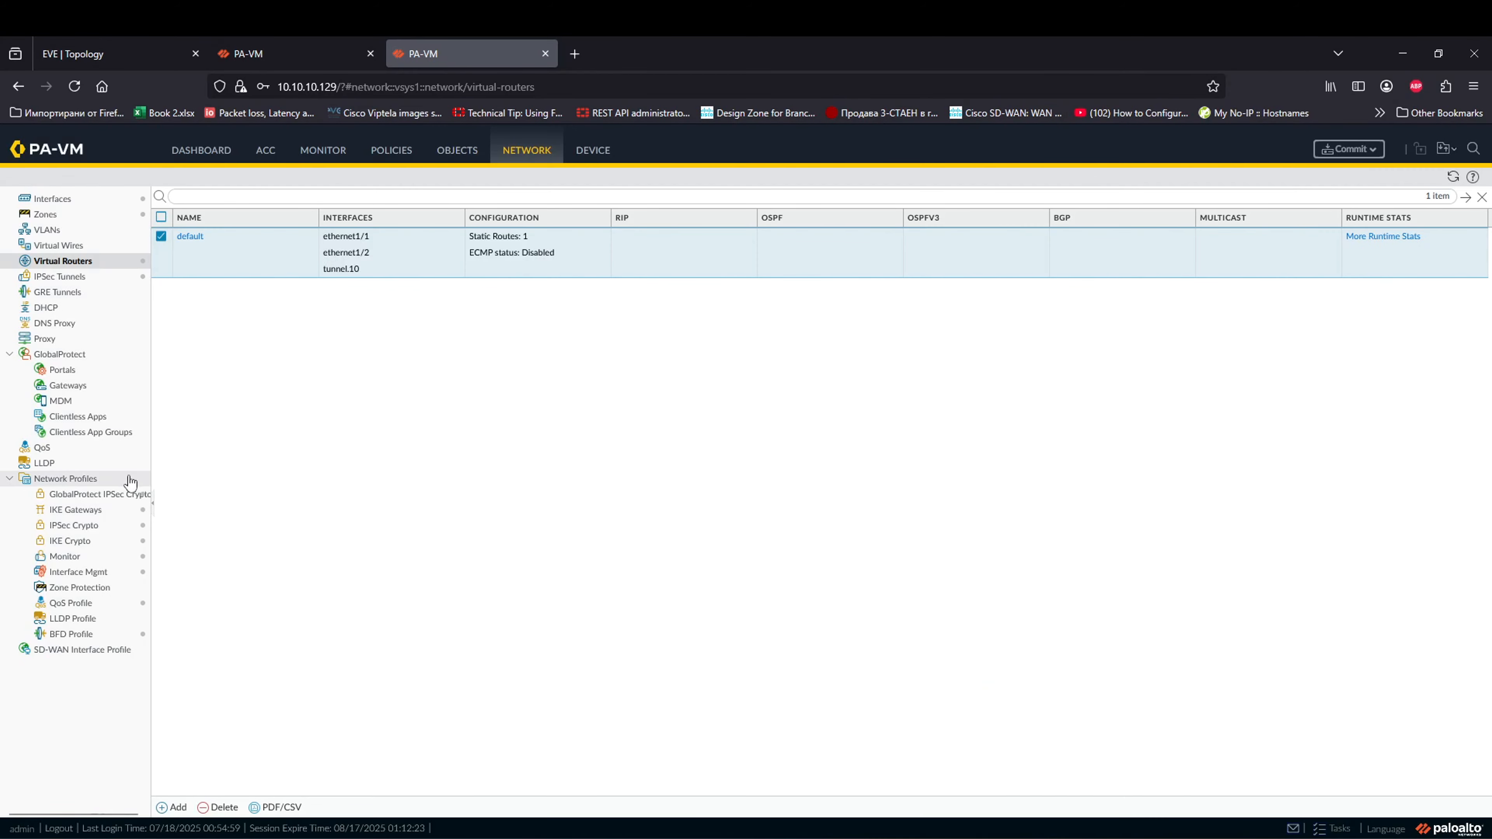
Step: Discard an unfinished NAT rule, then open the security rulebase and select the dENY ALL rule
click(395, 154)
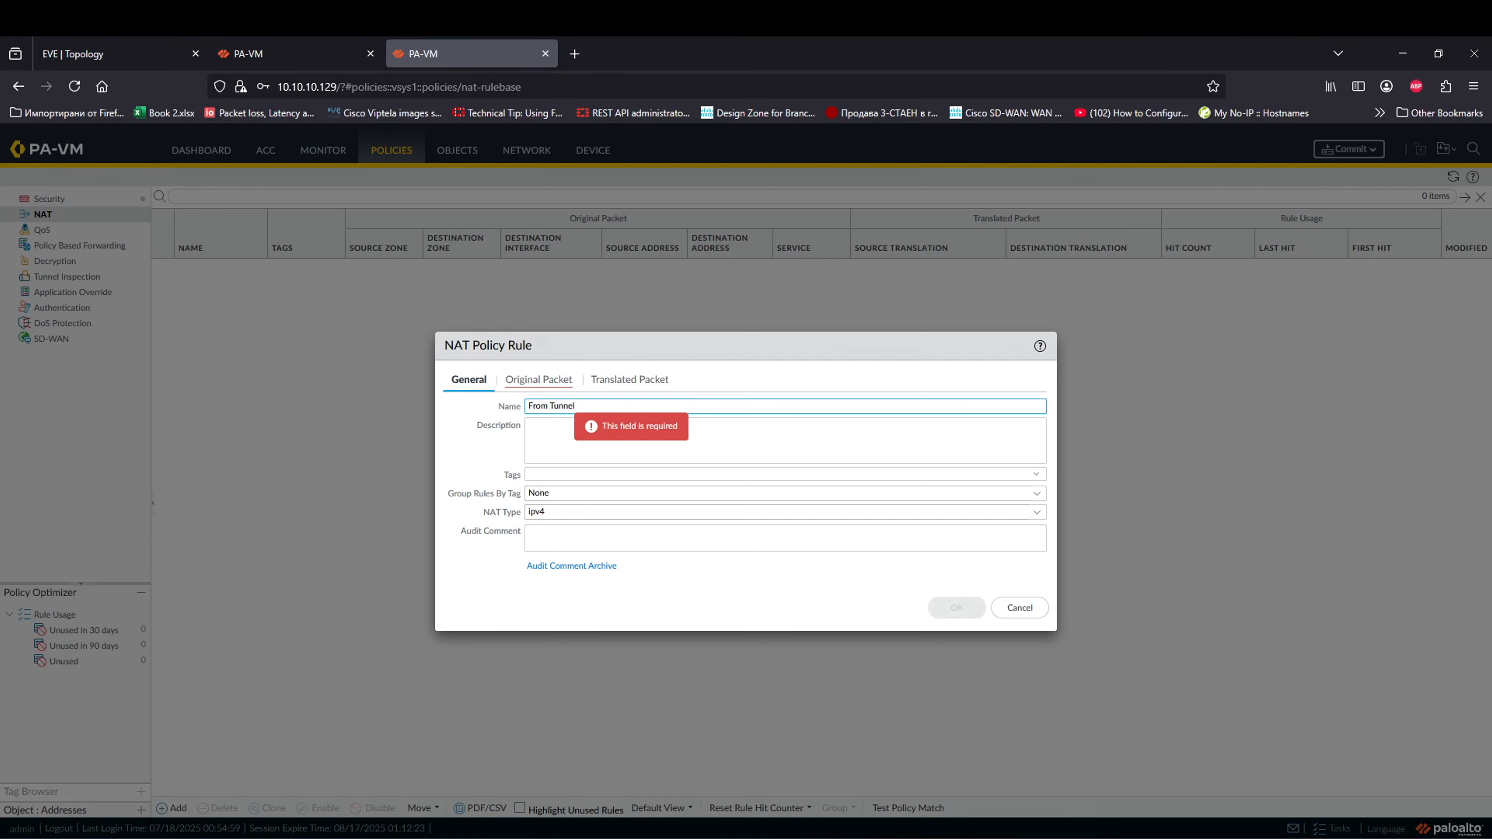
click(606, 435)
click(532, 381)
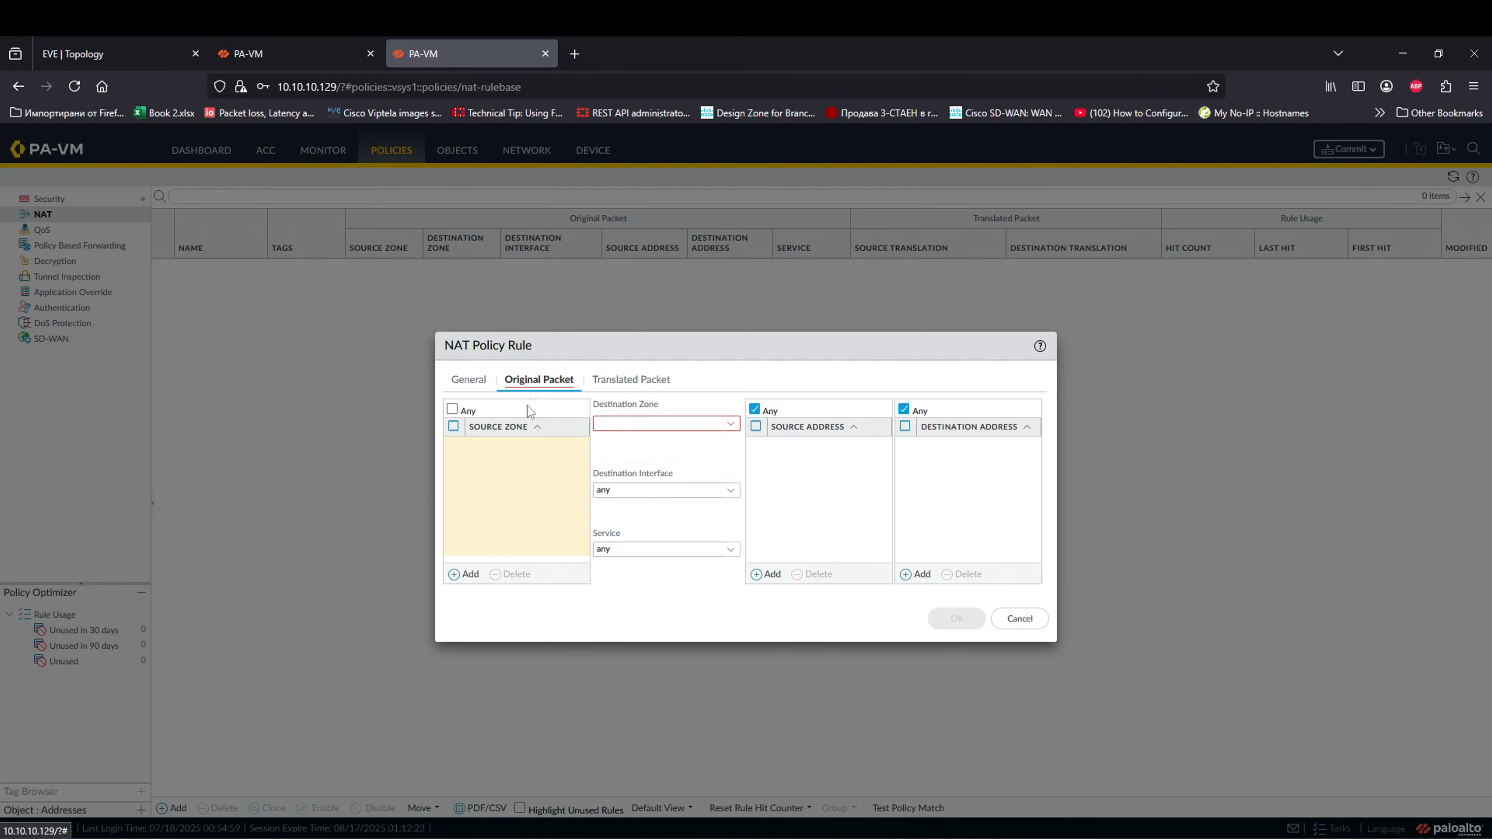
click(1019, 619)
click(66, 200)
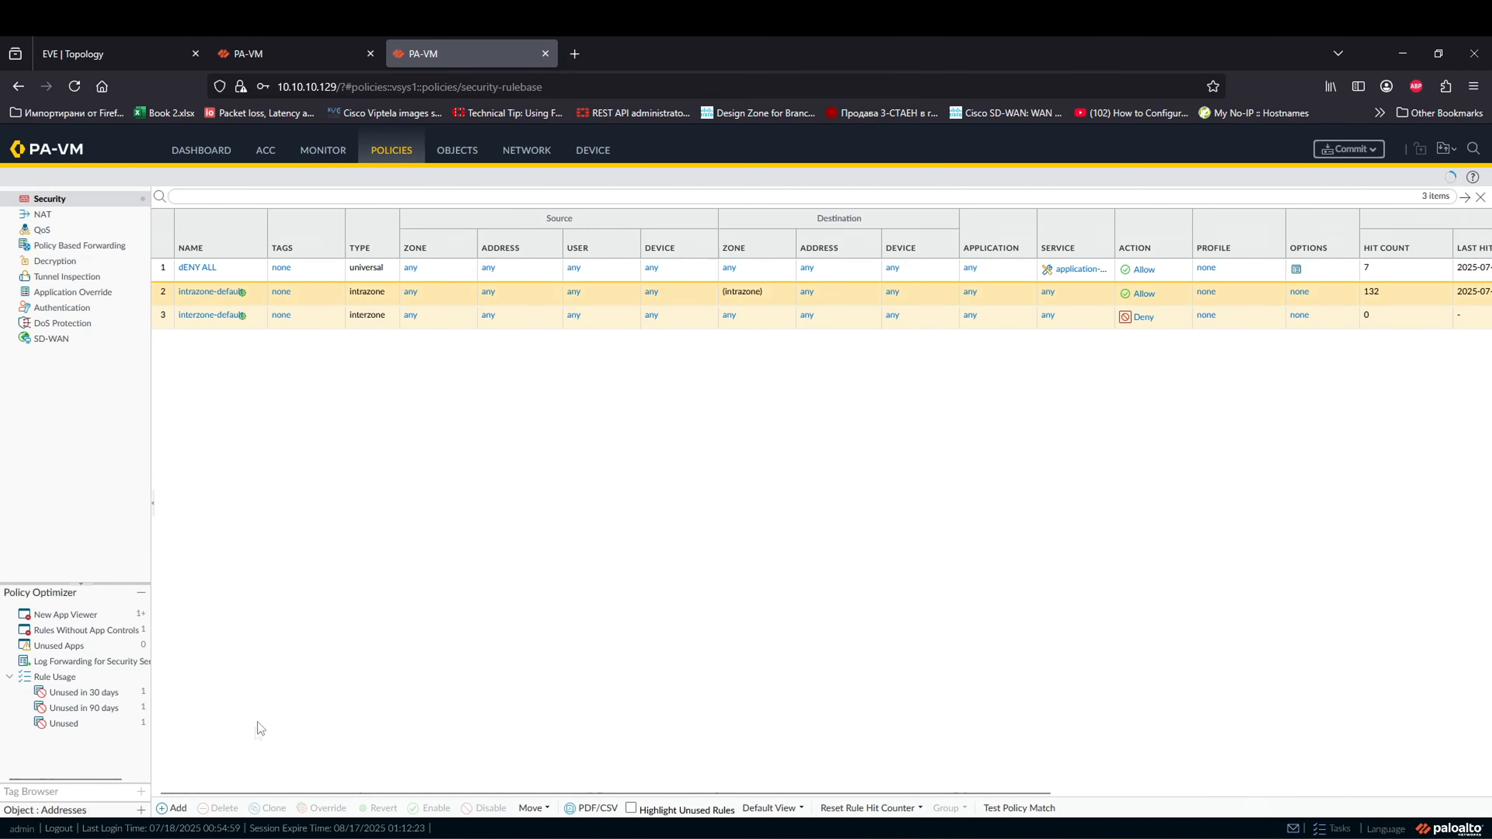
click(204, 277)
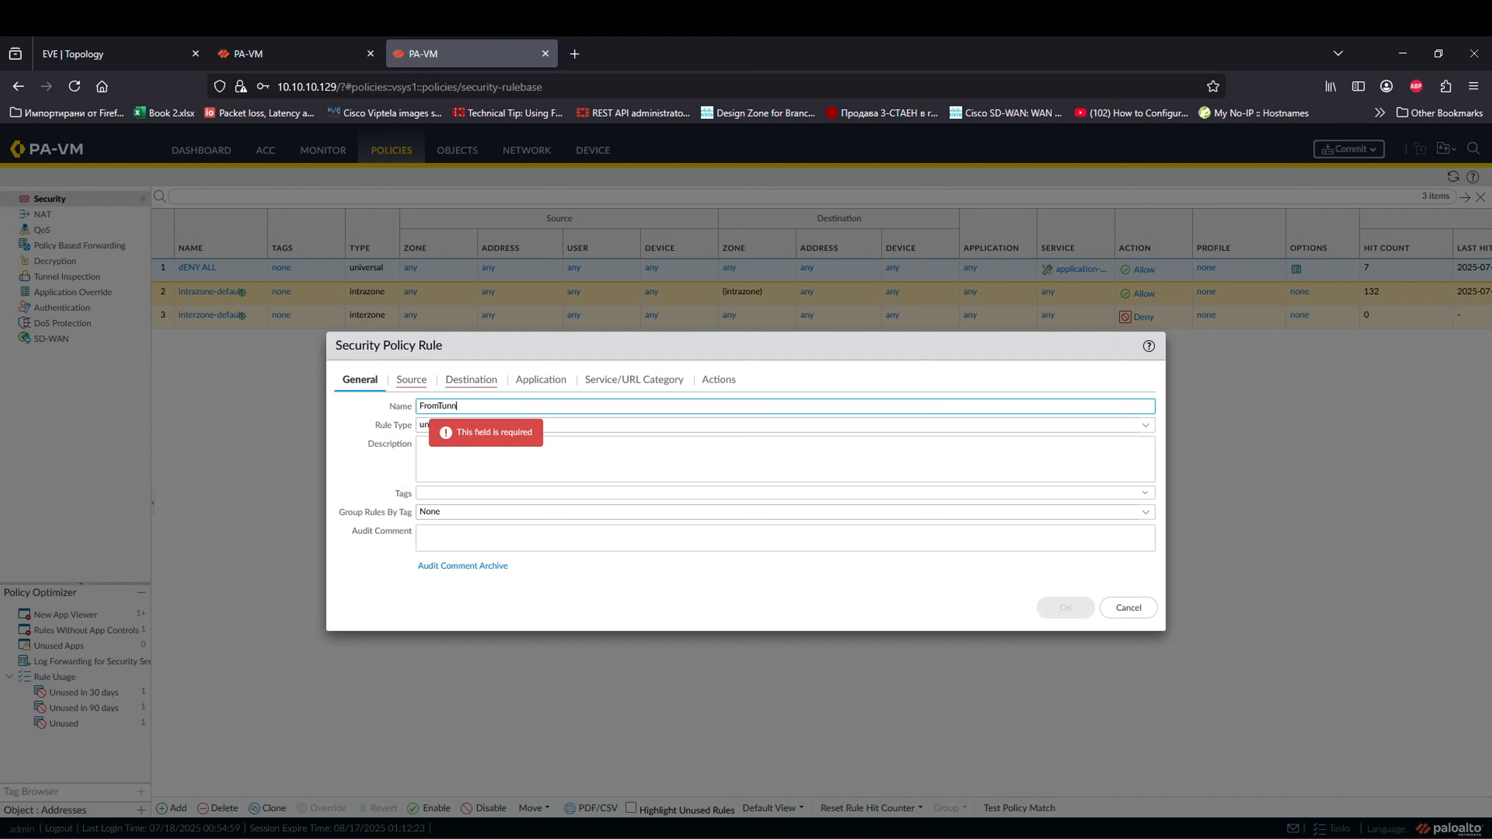
Step: Cancel the FromTunn rule after finding no tunnel source zone, then go to Network
click(459, 459)
click(411, 379)
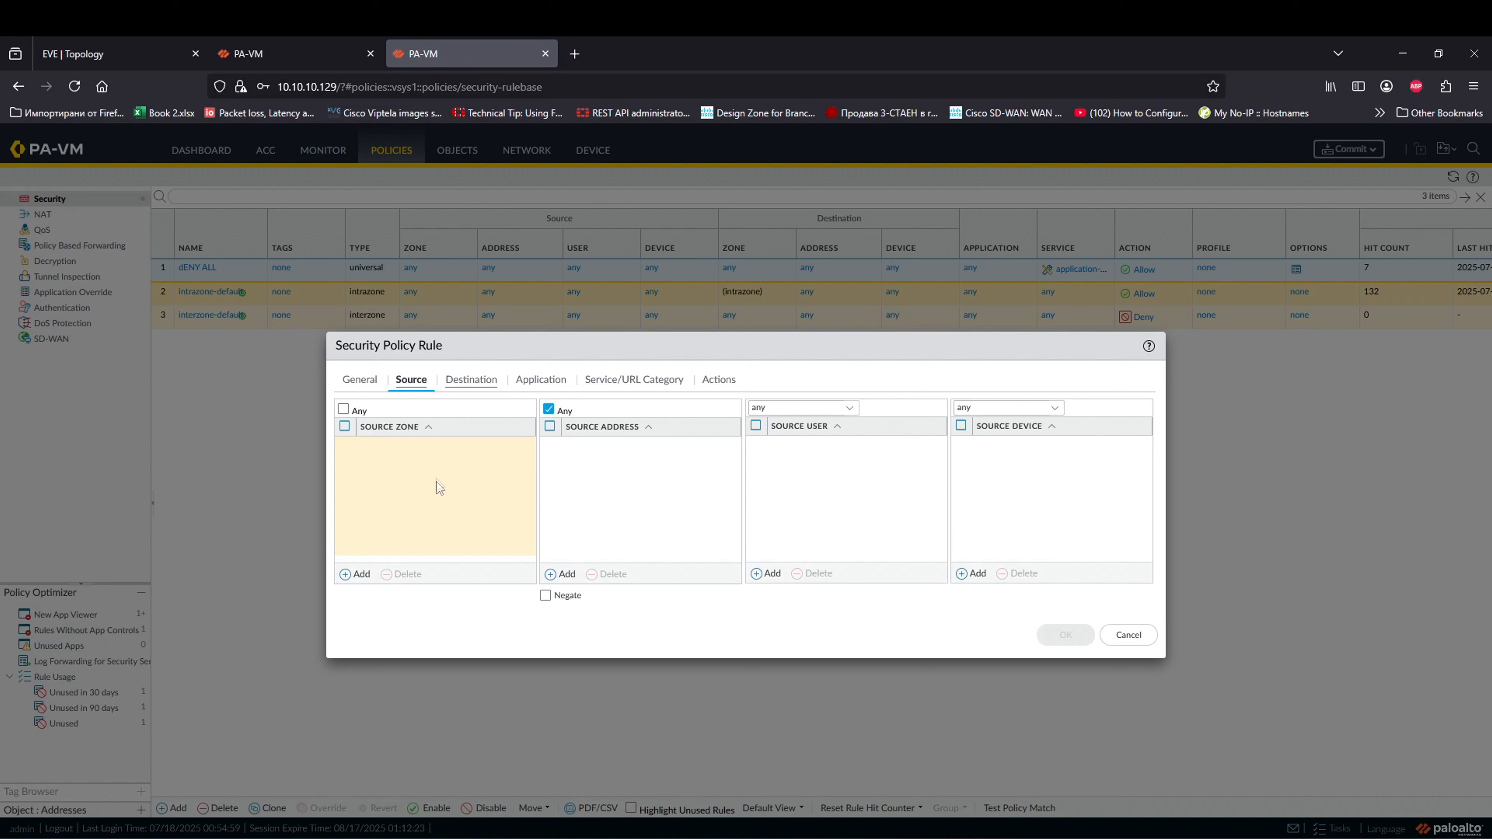
click(356, 574)
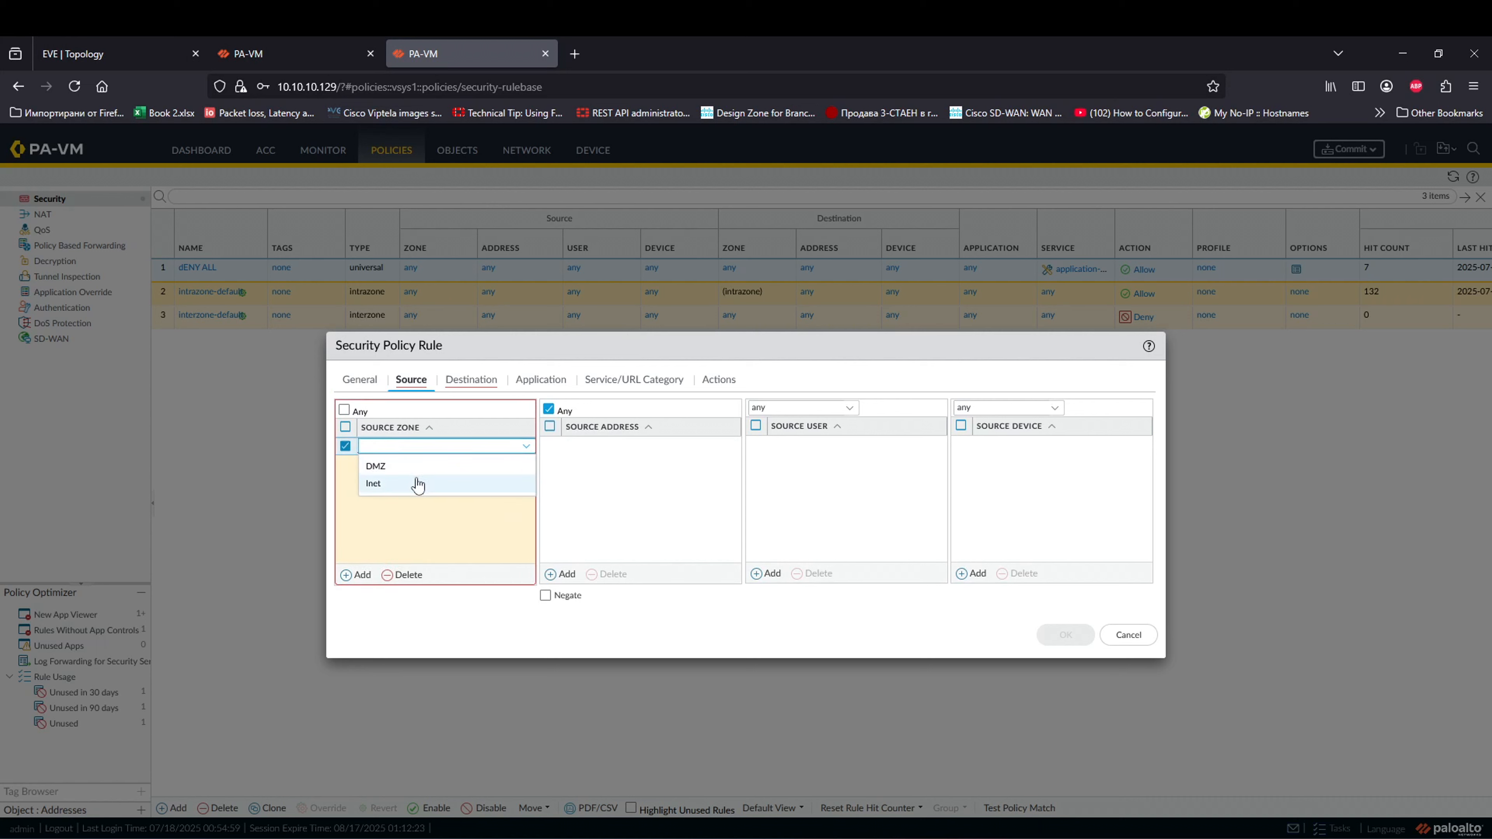
click(418, 536)
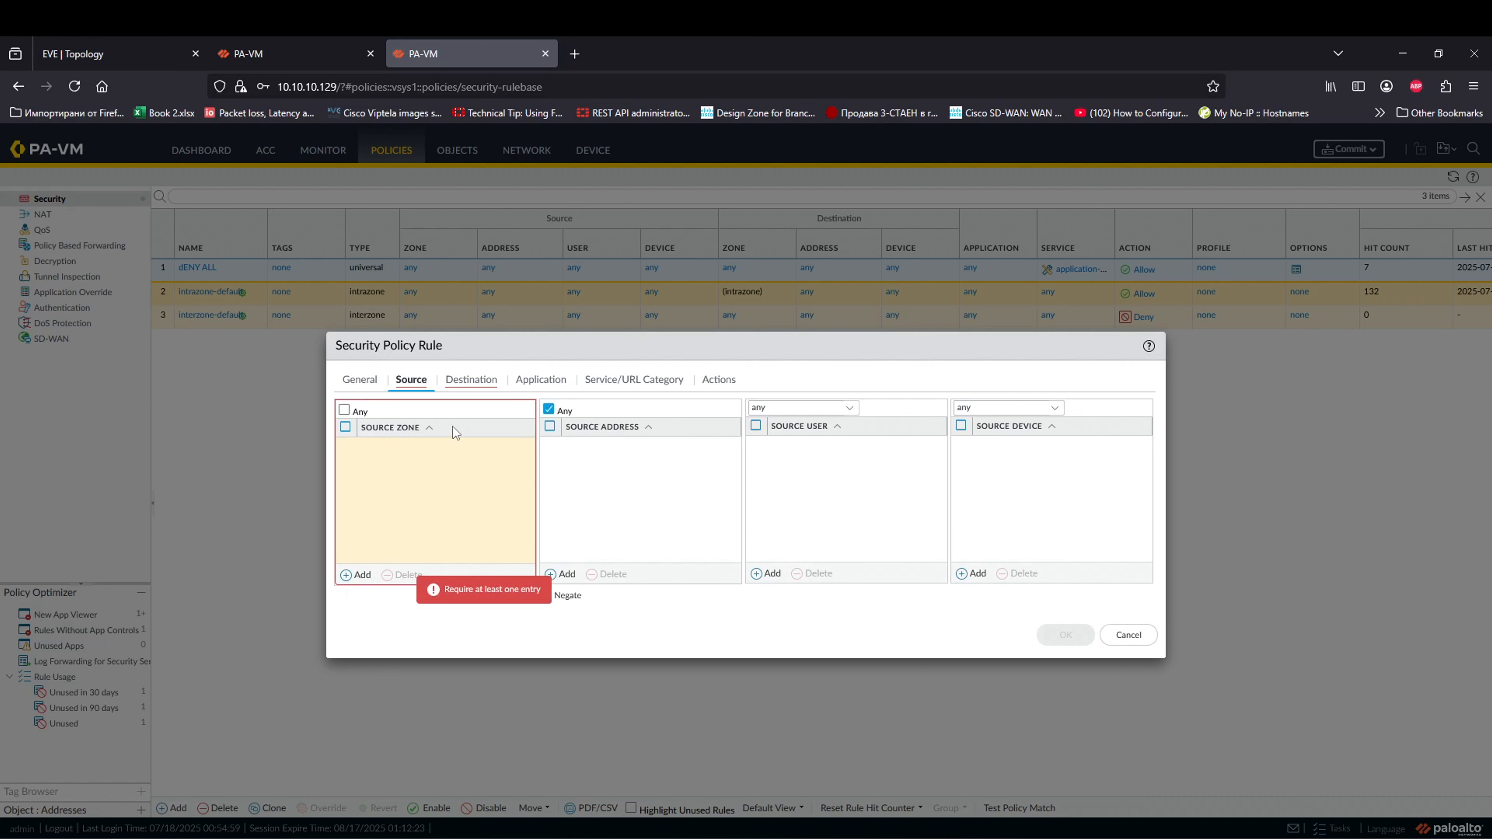
click(355, 575)
click(417, 534)
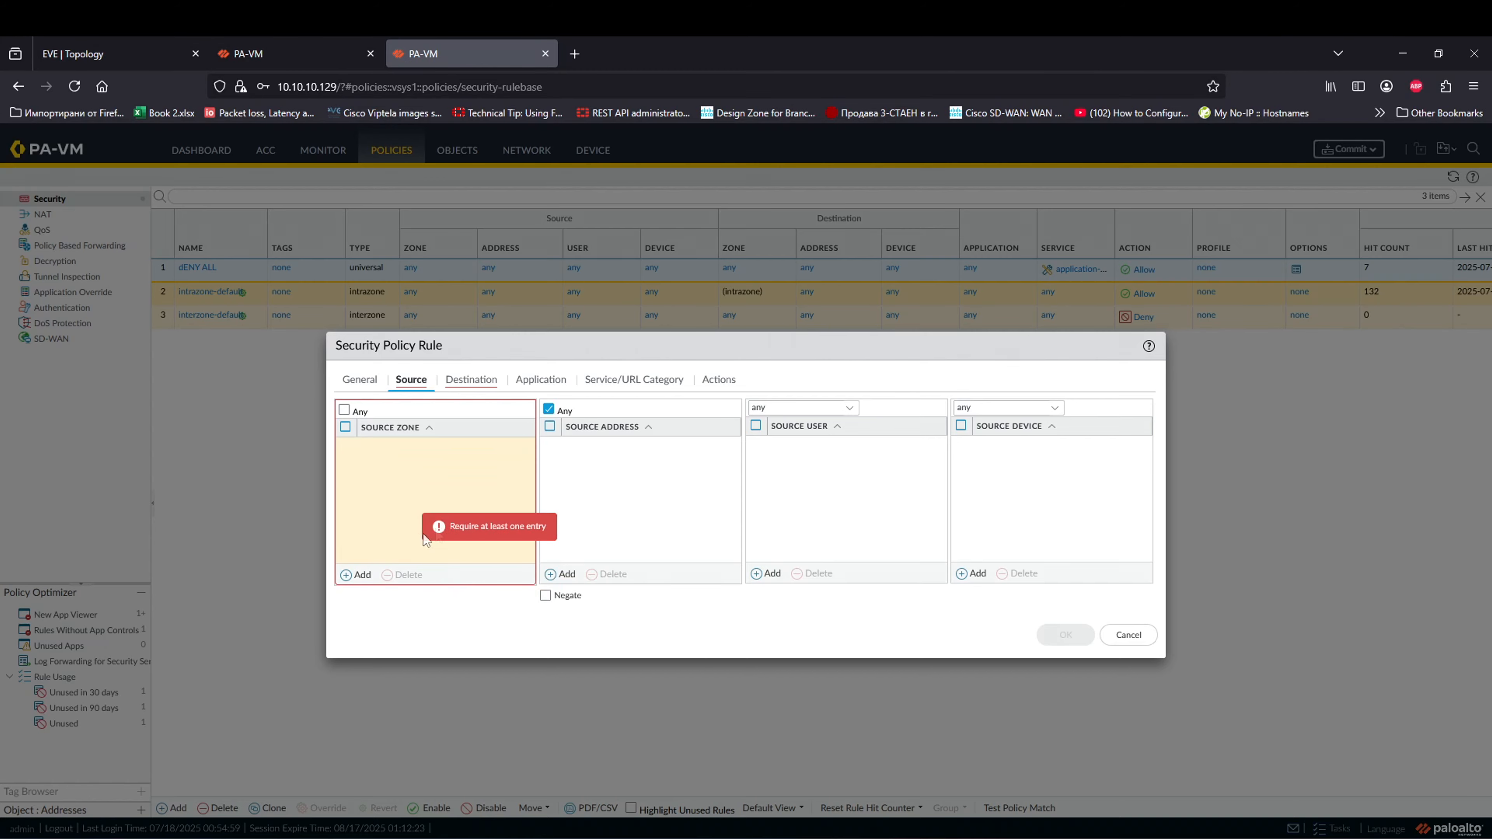
click(1129, 635)
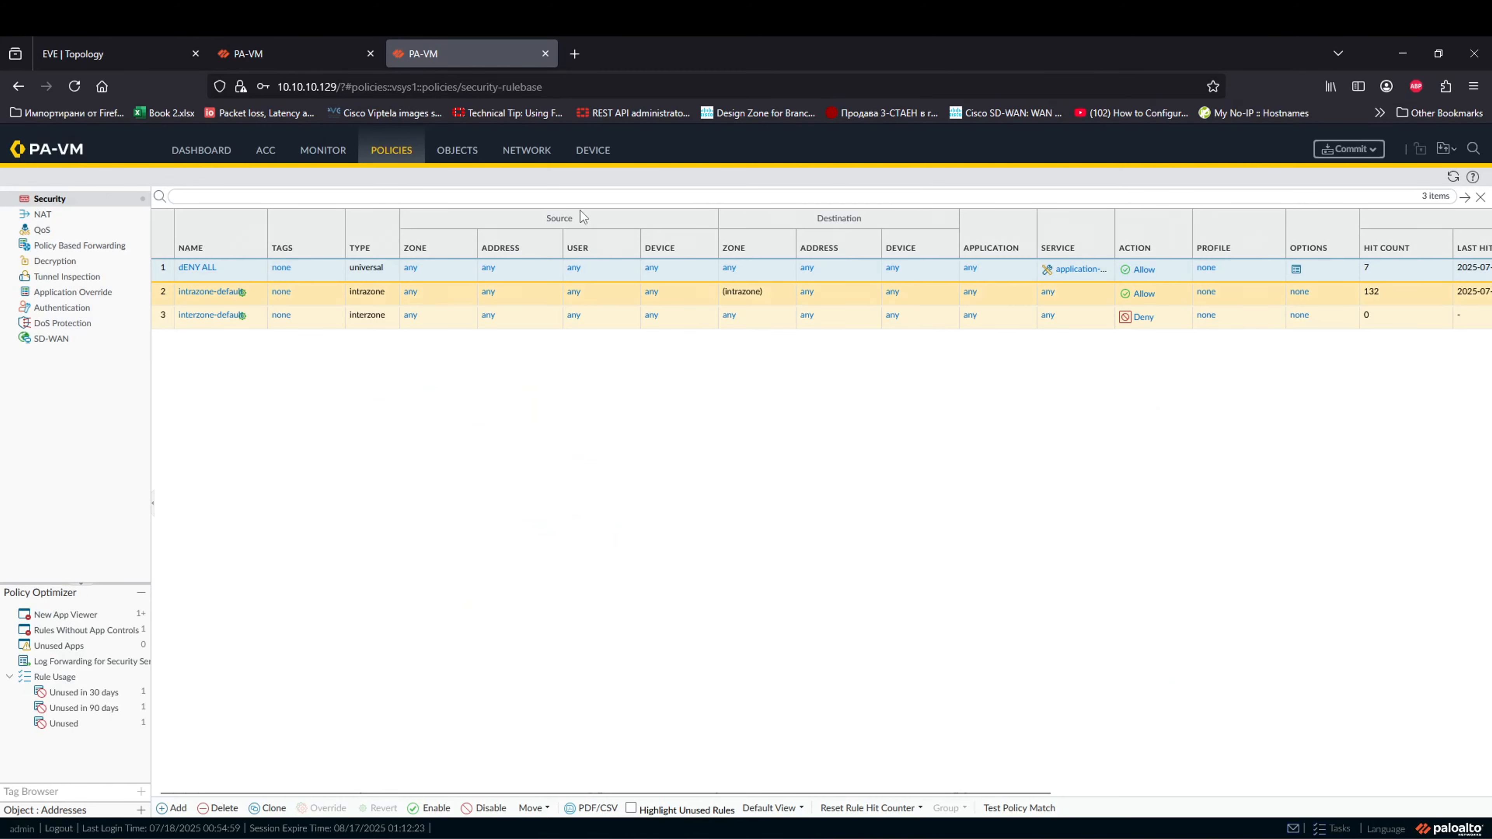
click(532, 151)
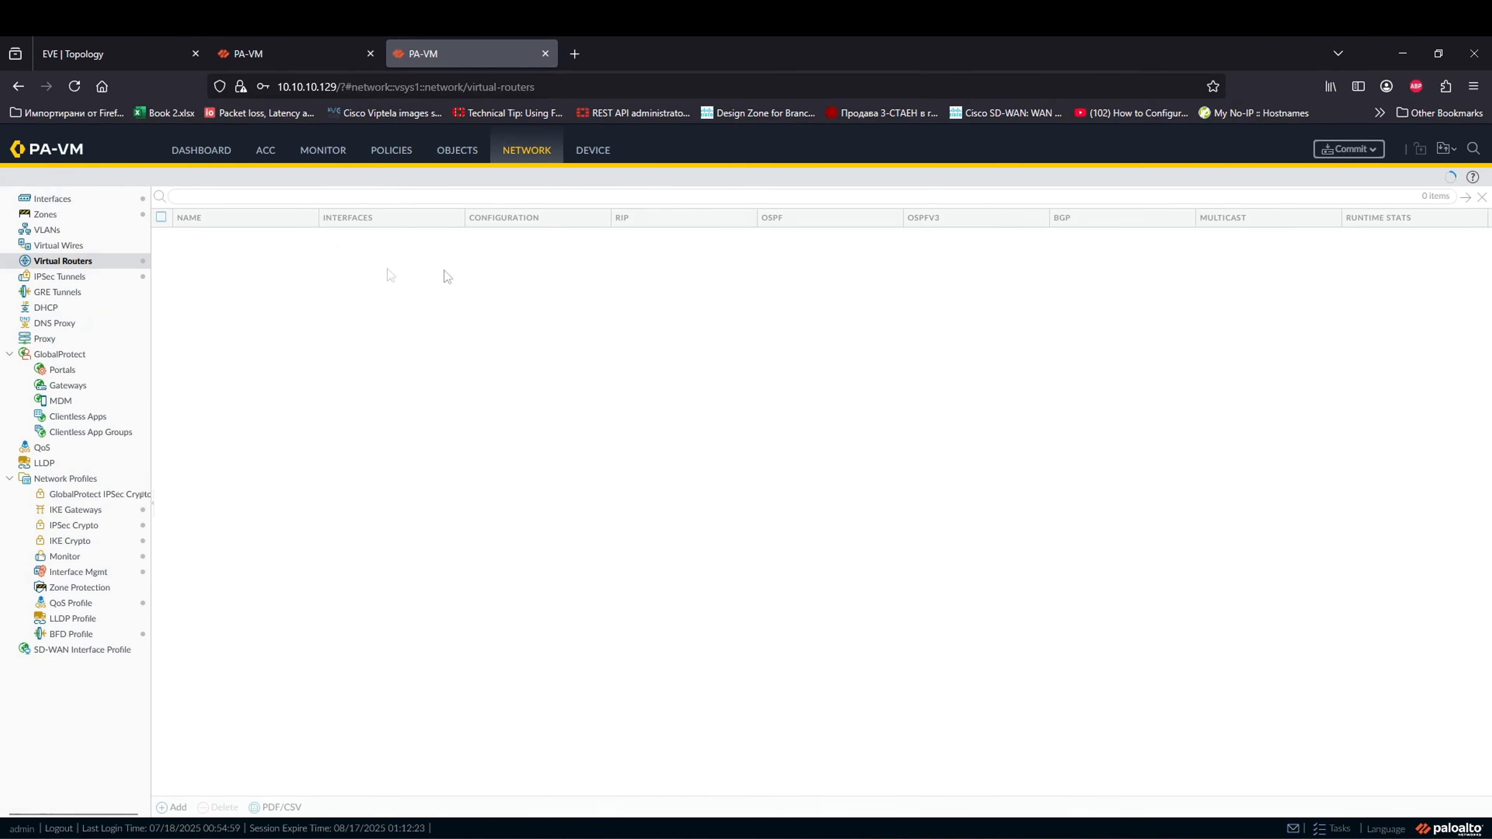
Step: Create zone VPN-tunnel-Left on tunnel.10, save the interface, and return to security policies
click(45, 214)
click(52, 198)
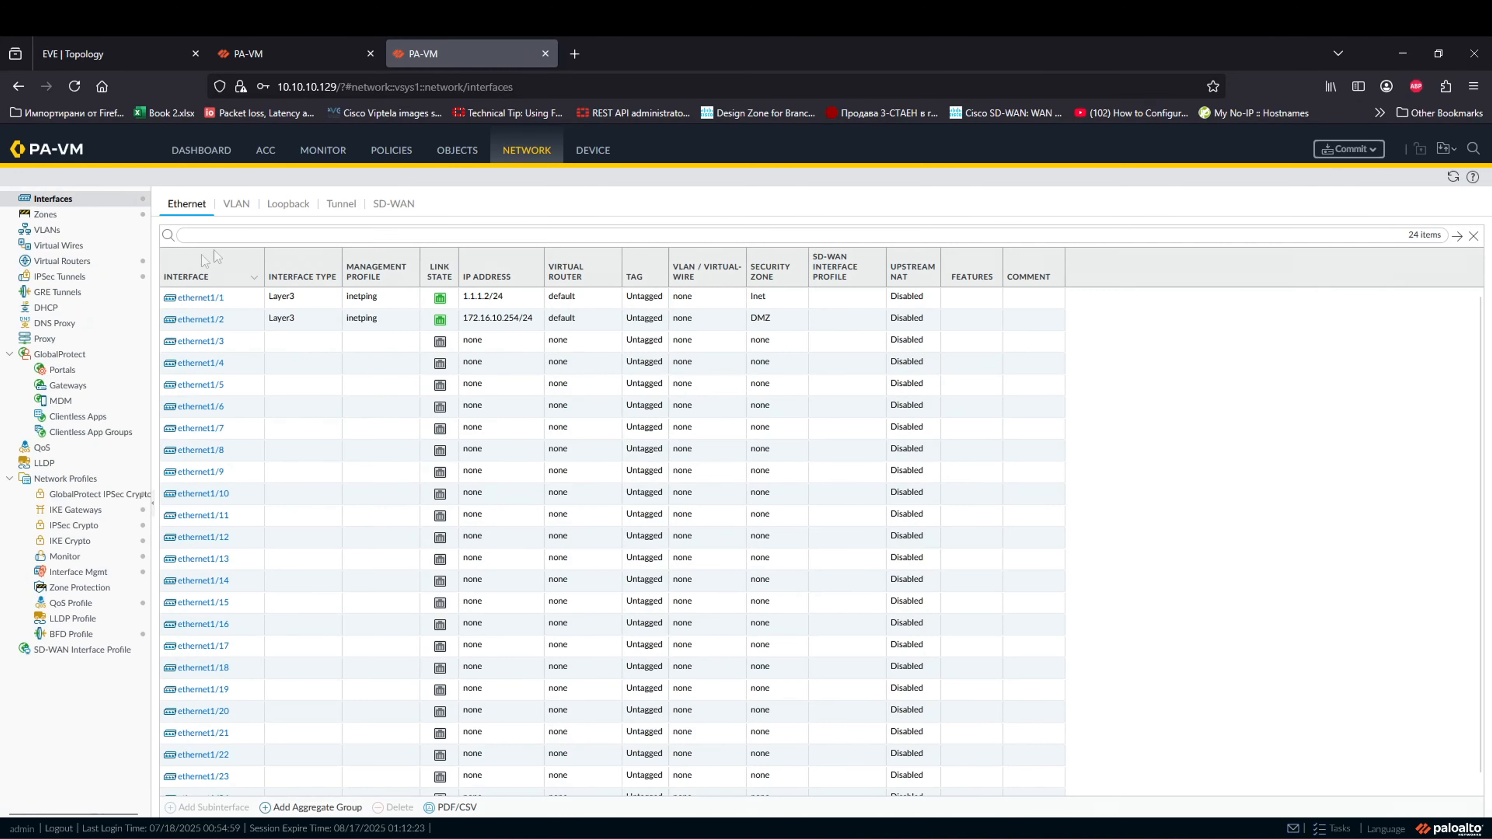
click(288, 204)
click(341, 204)
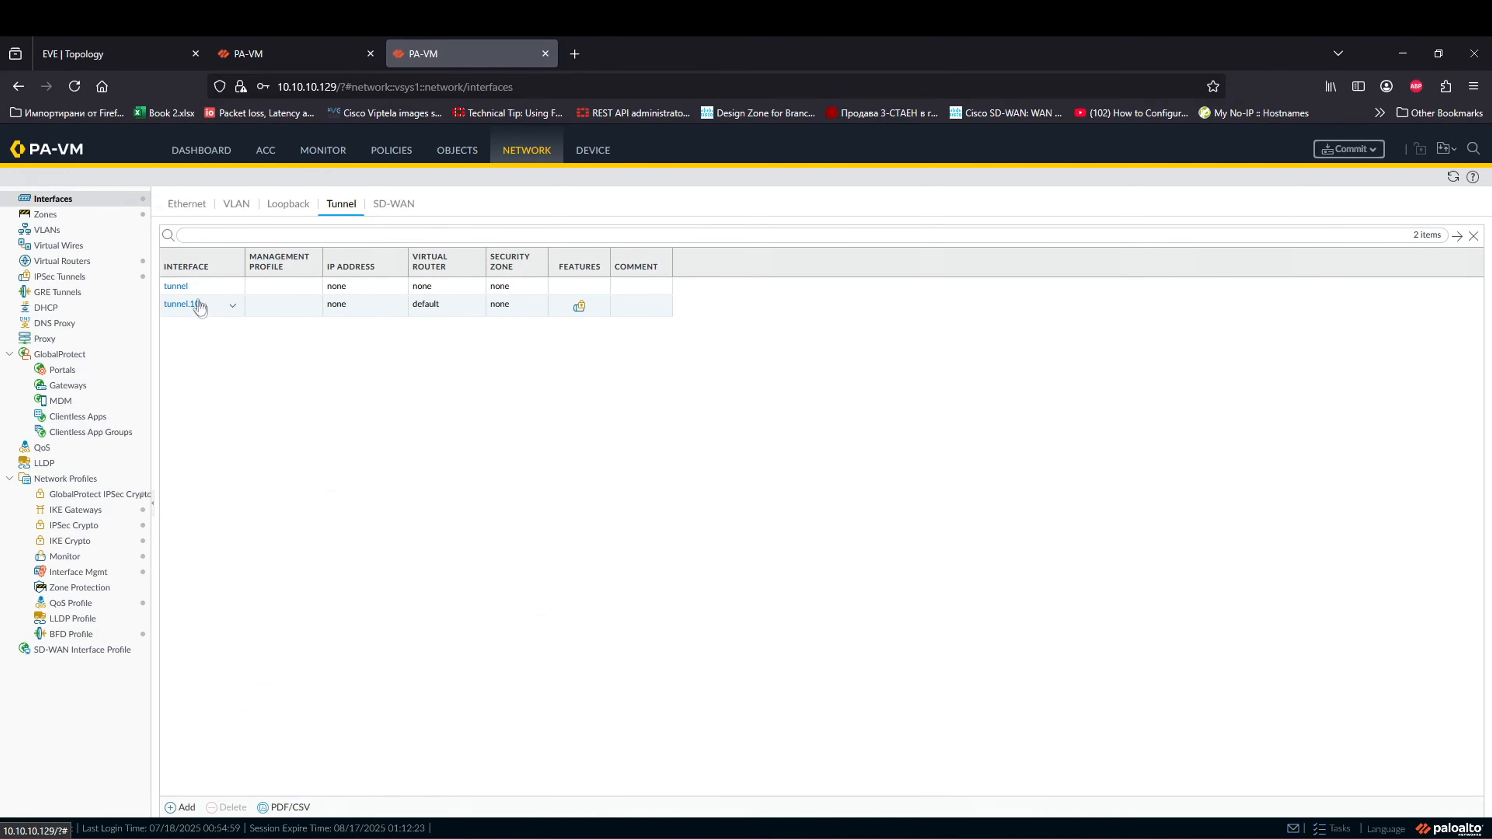
click(182, 303)
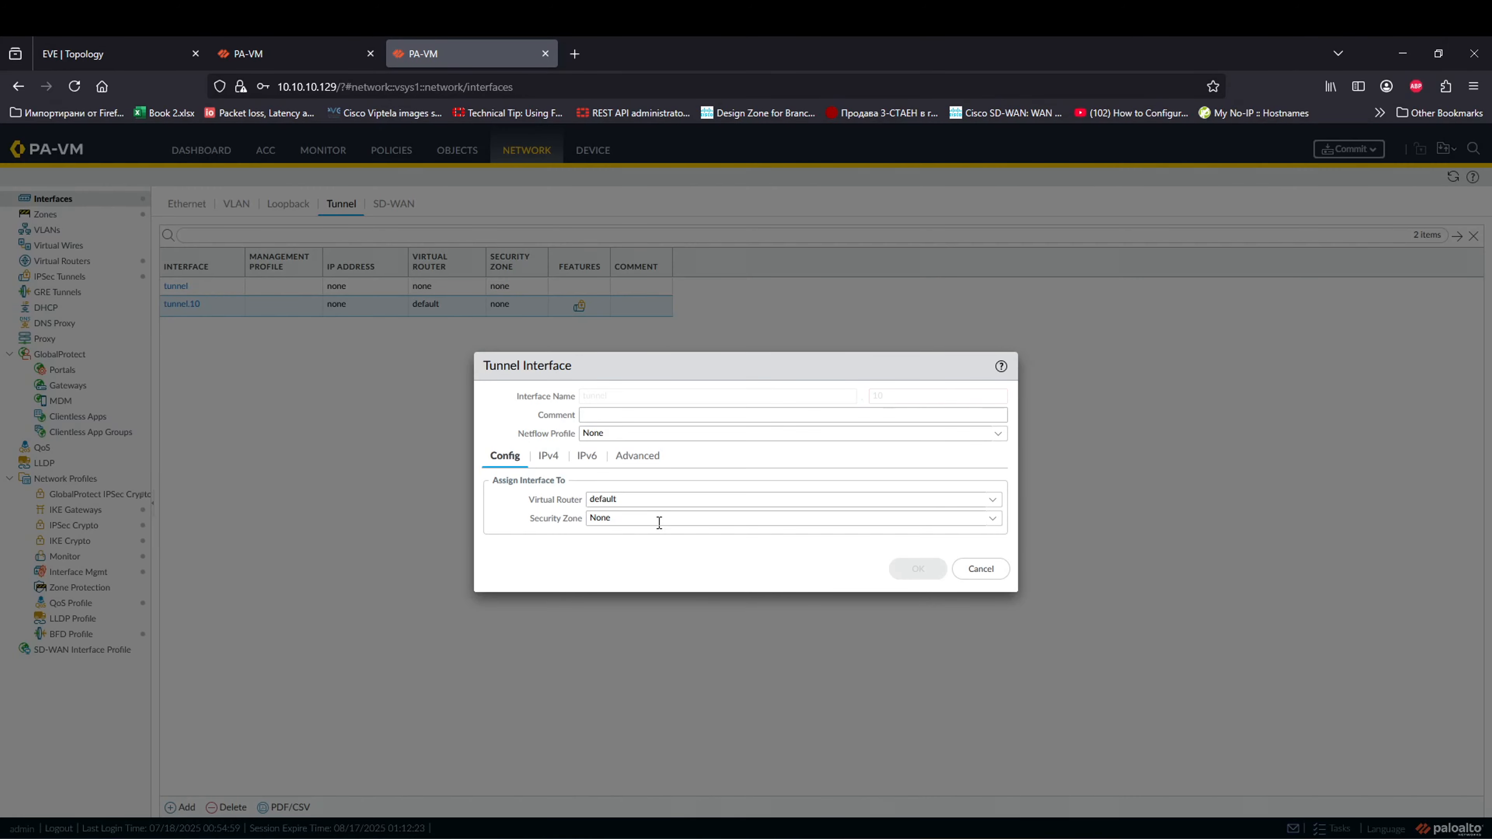
click(992, 518)
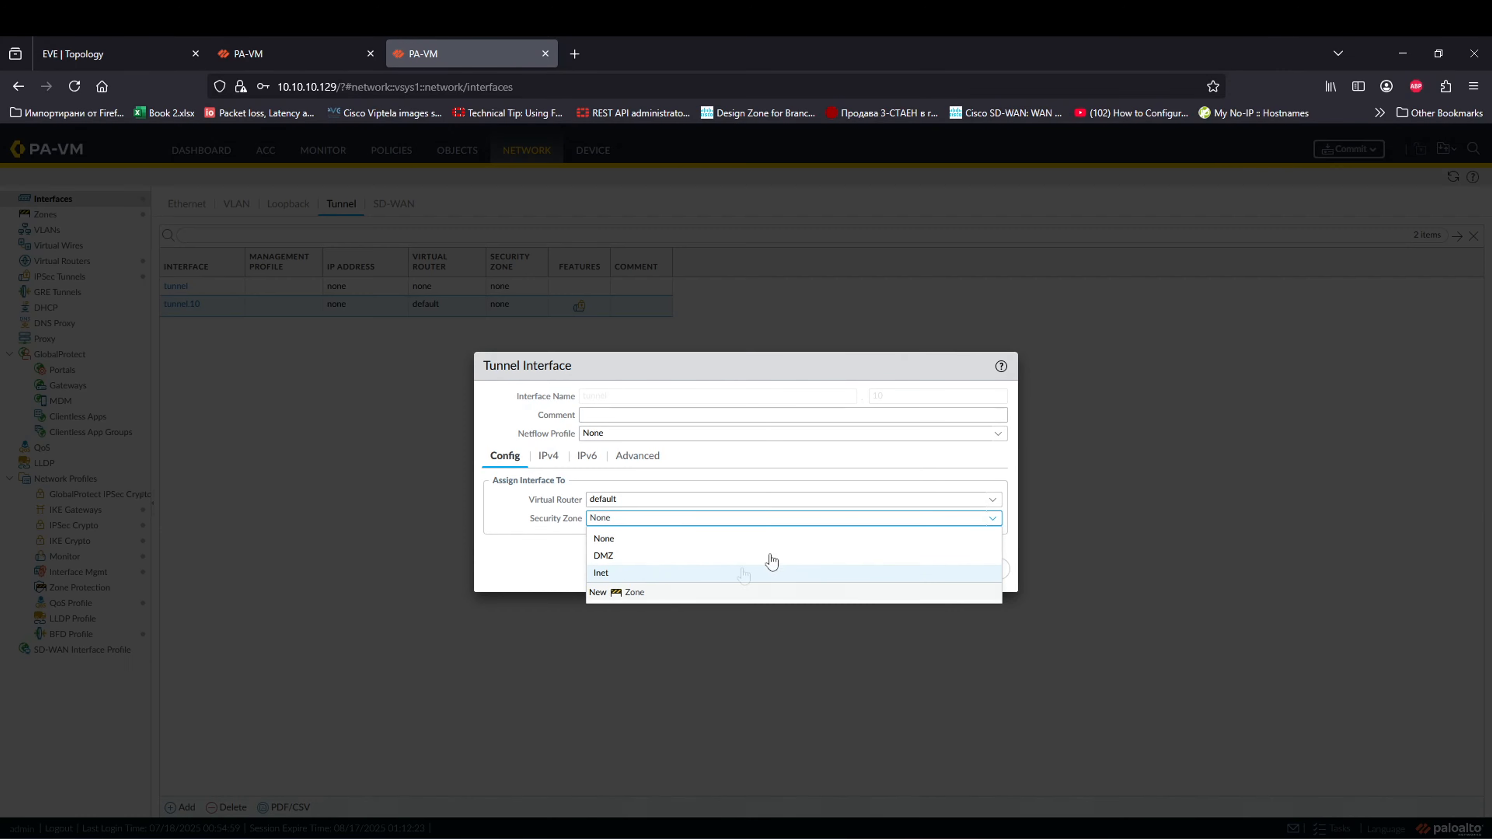
key(Down)
key(Return)
text(VPN-tuhnn)
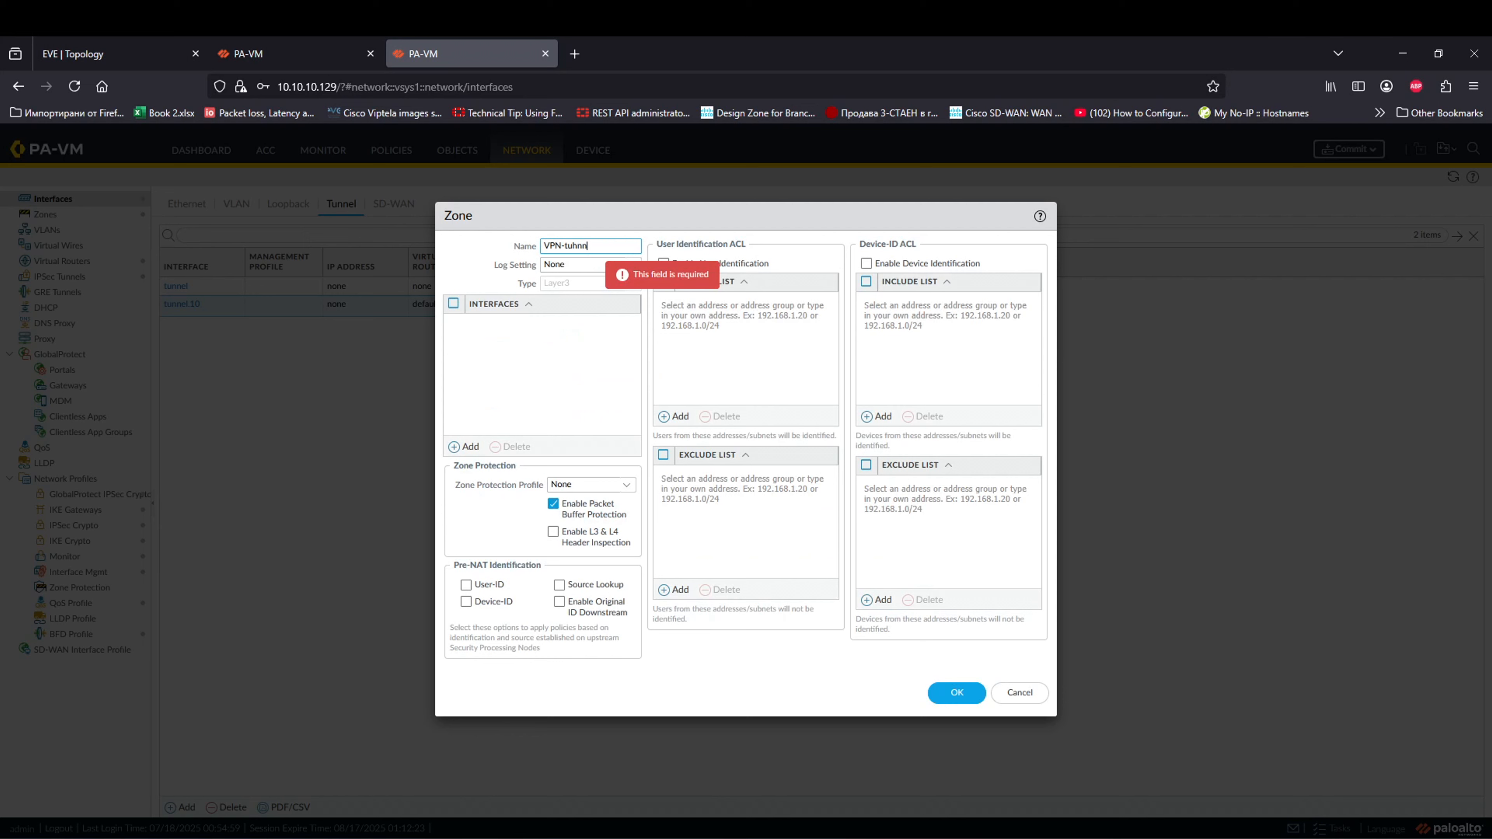
key(BackSpace)
key(BackSpace)
key(BackSpace)
text(nnel-Left)
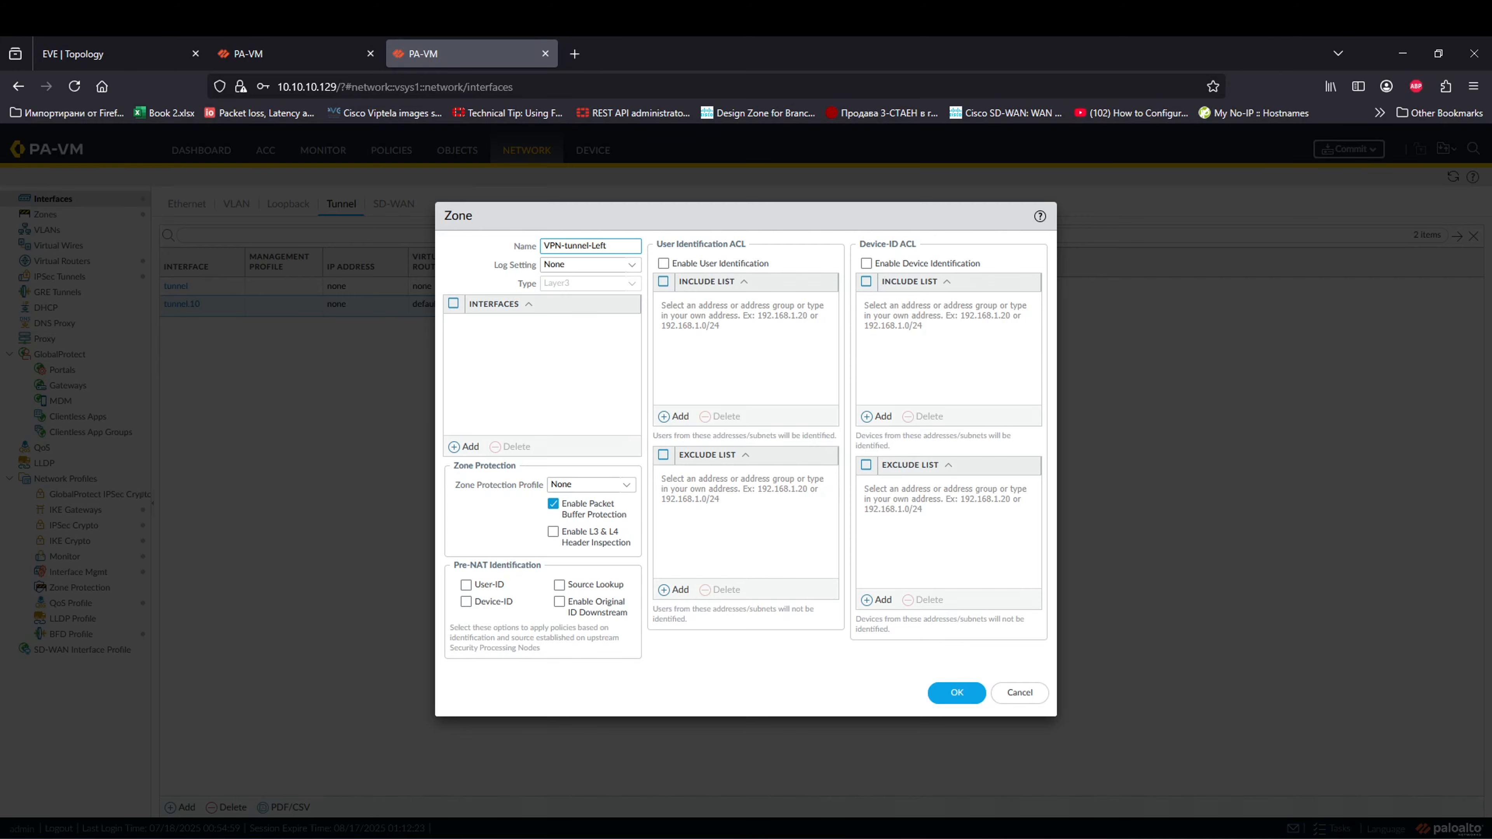
click(964, 703)
click(917, 568)
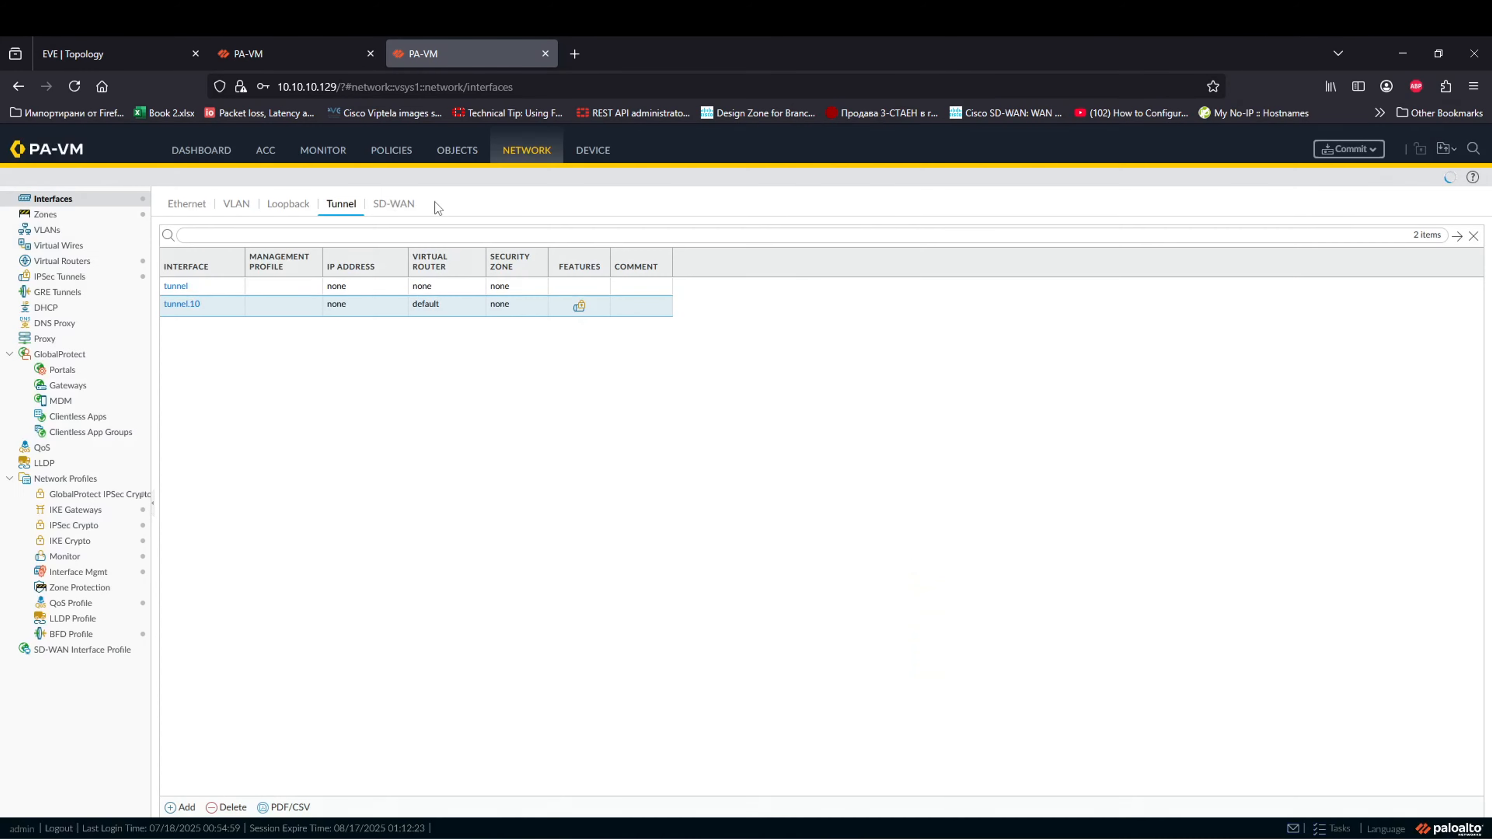
click(380, 154)
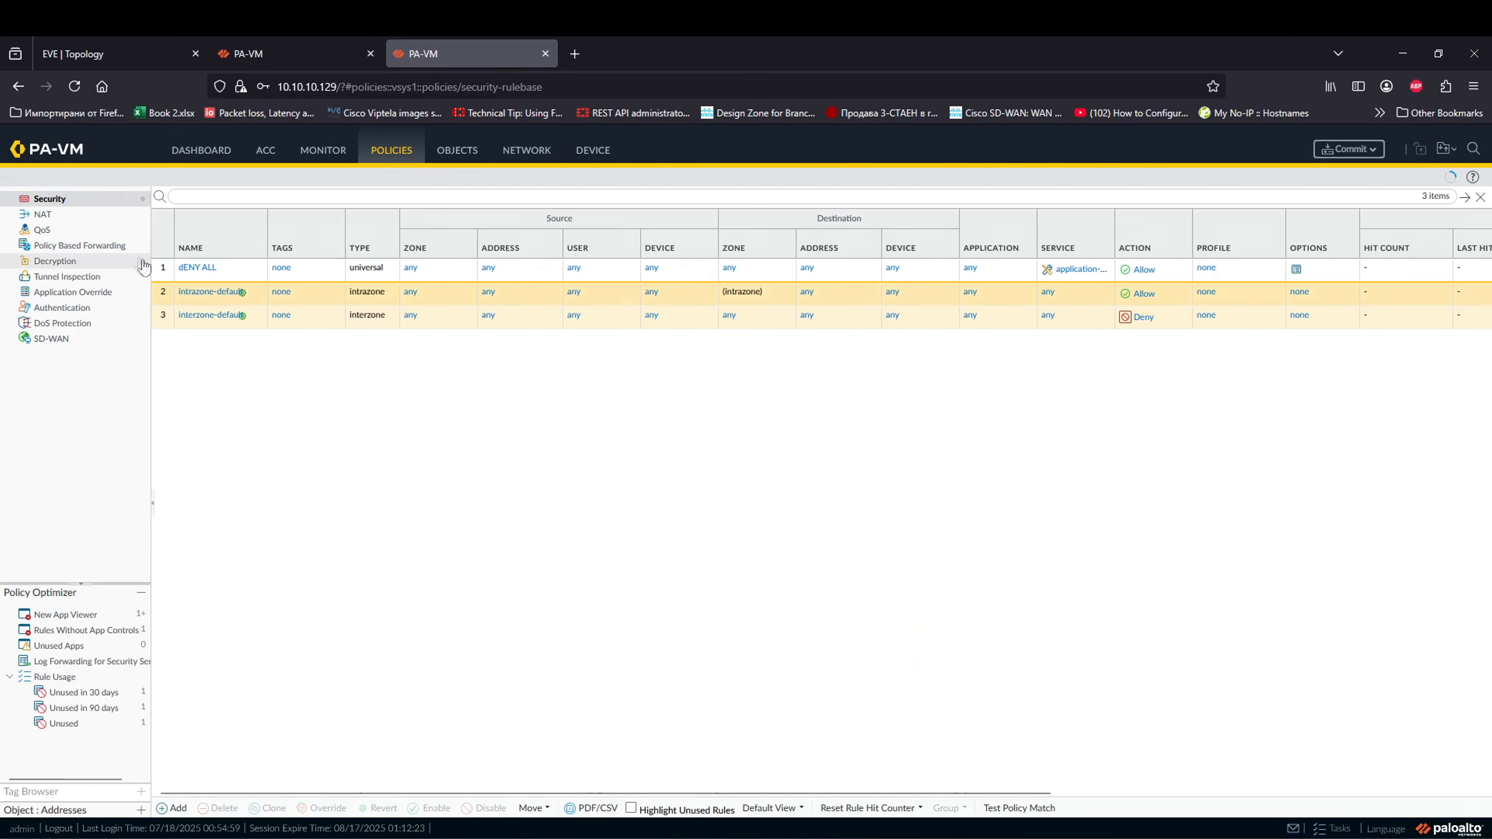
Step: Create the From Tunnel rule with source zone VPN-tunnel-Left and destination zone DMZ
click(170, 808)
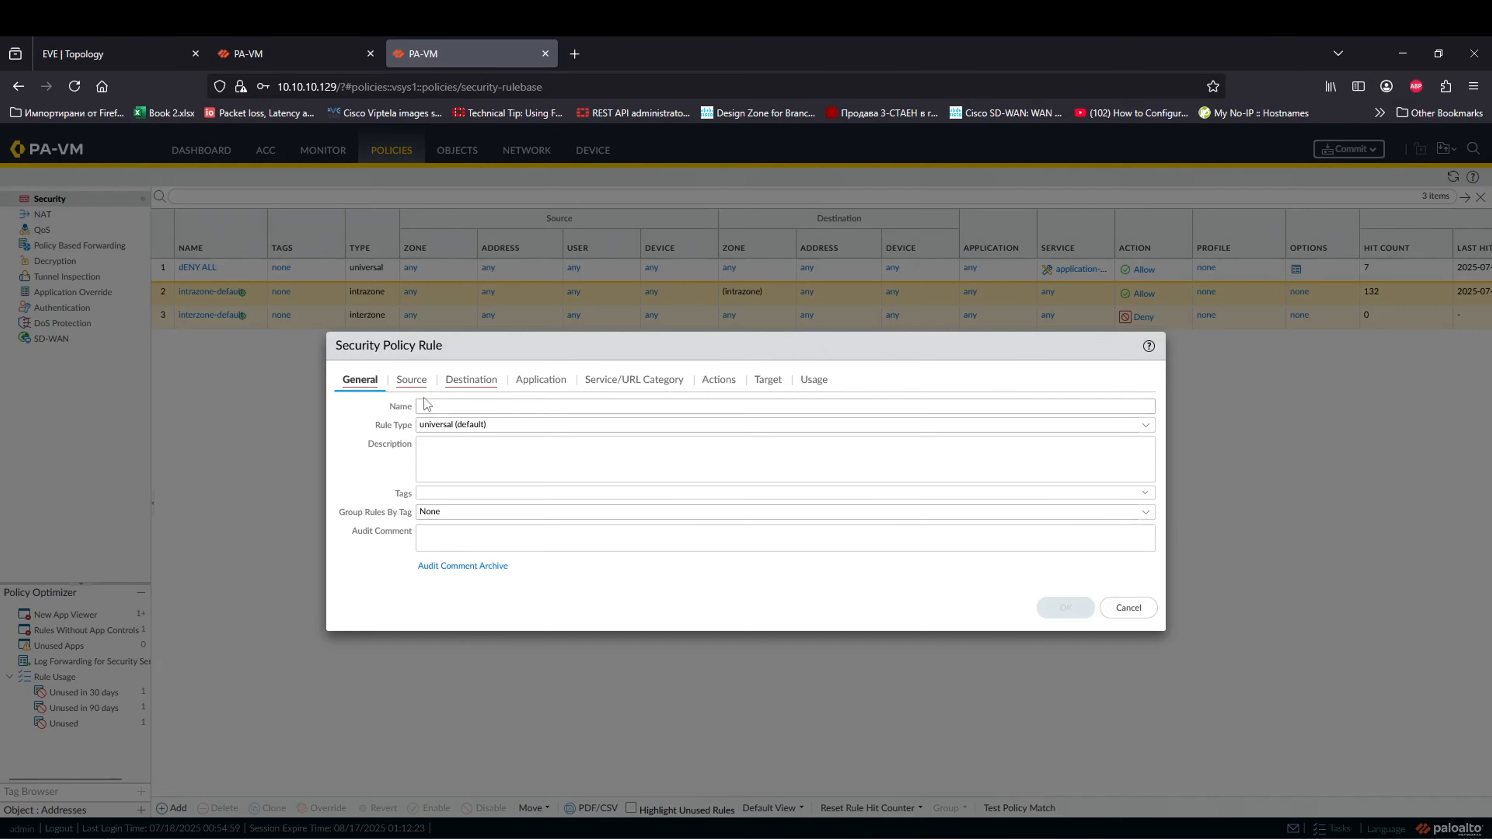
click(425, 404)
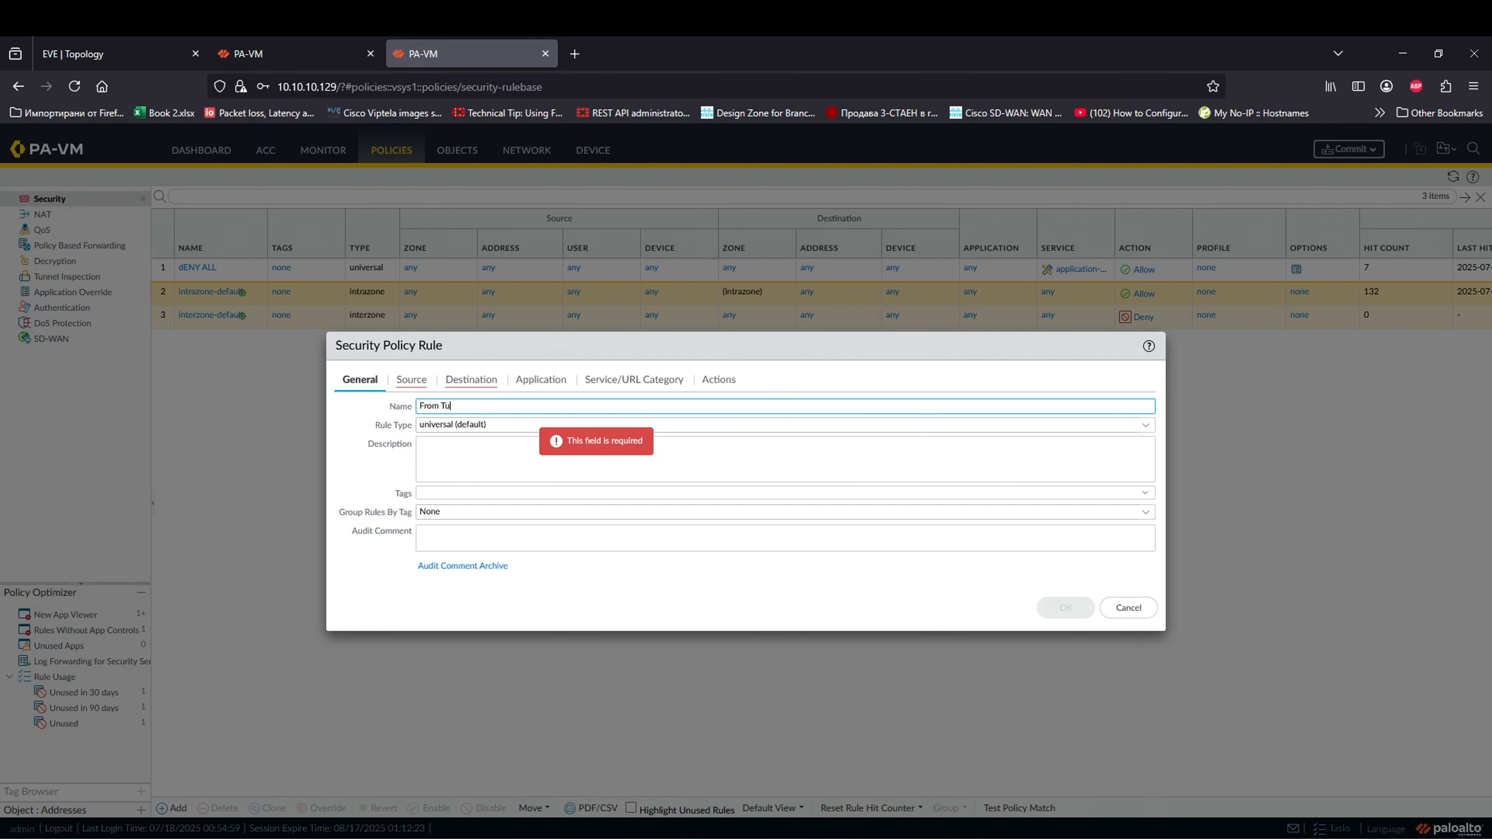
click(411, 380)
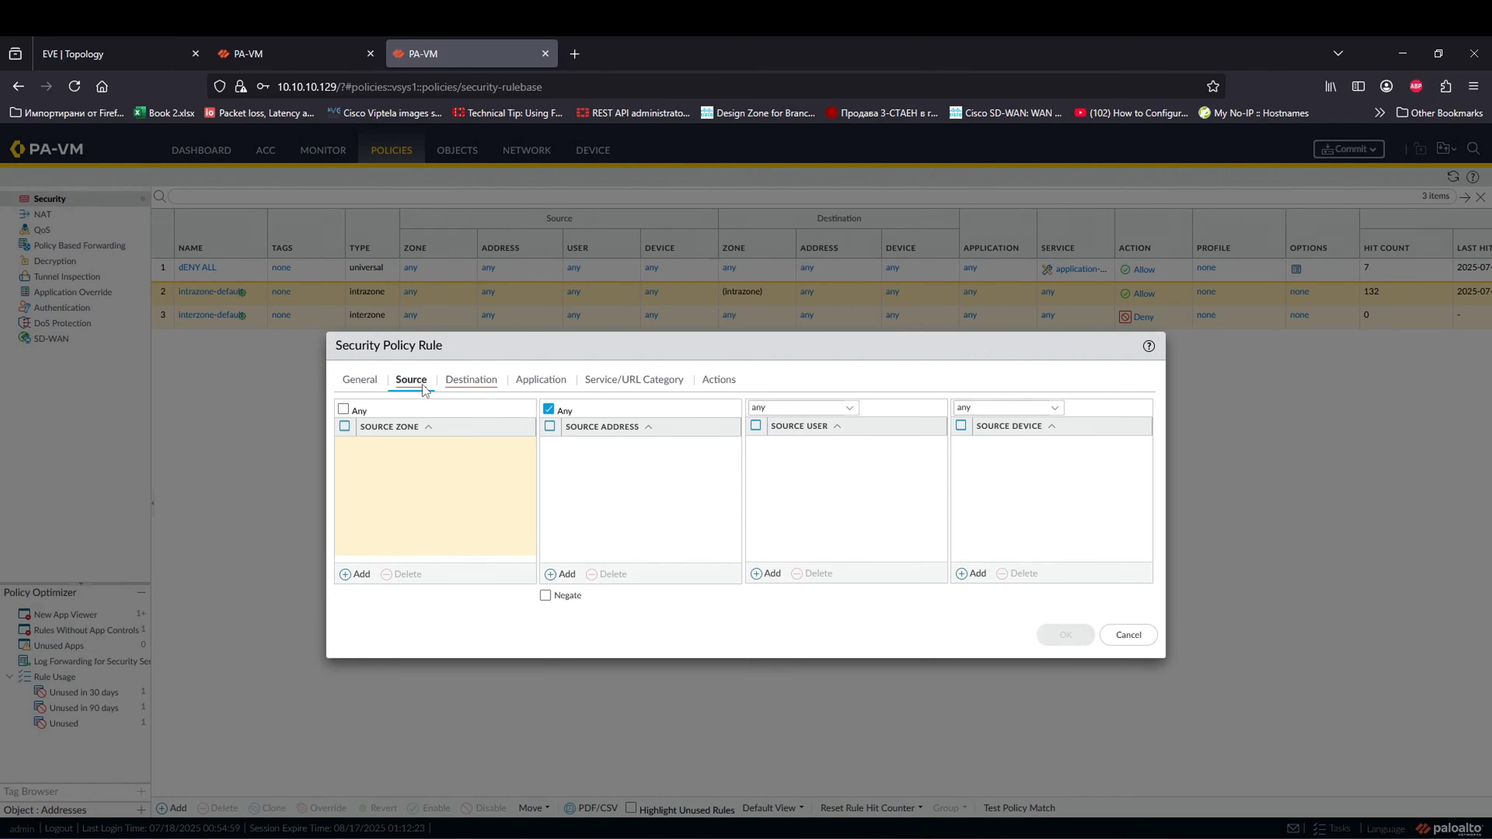
click(355, 575)
click(457, 504)
click(471, 380)
click(356, 575)
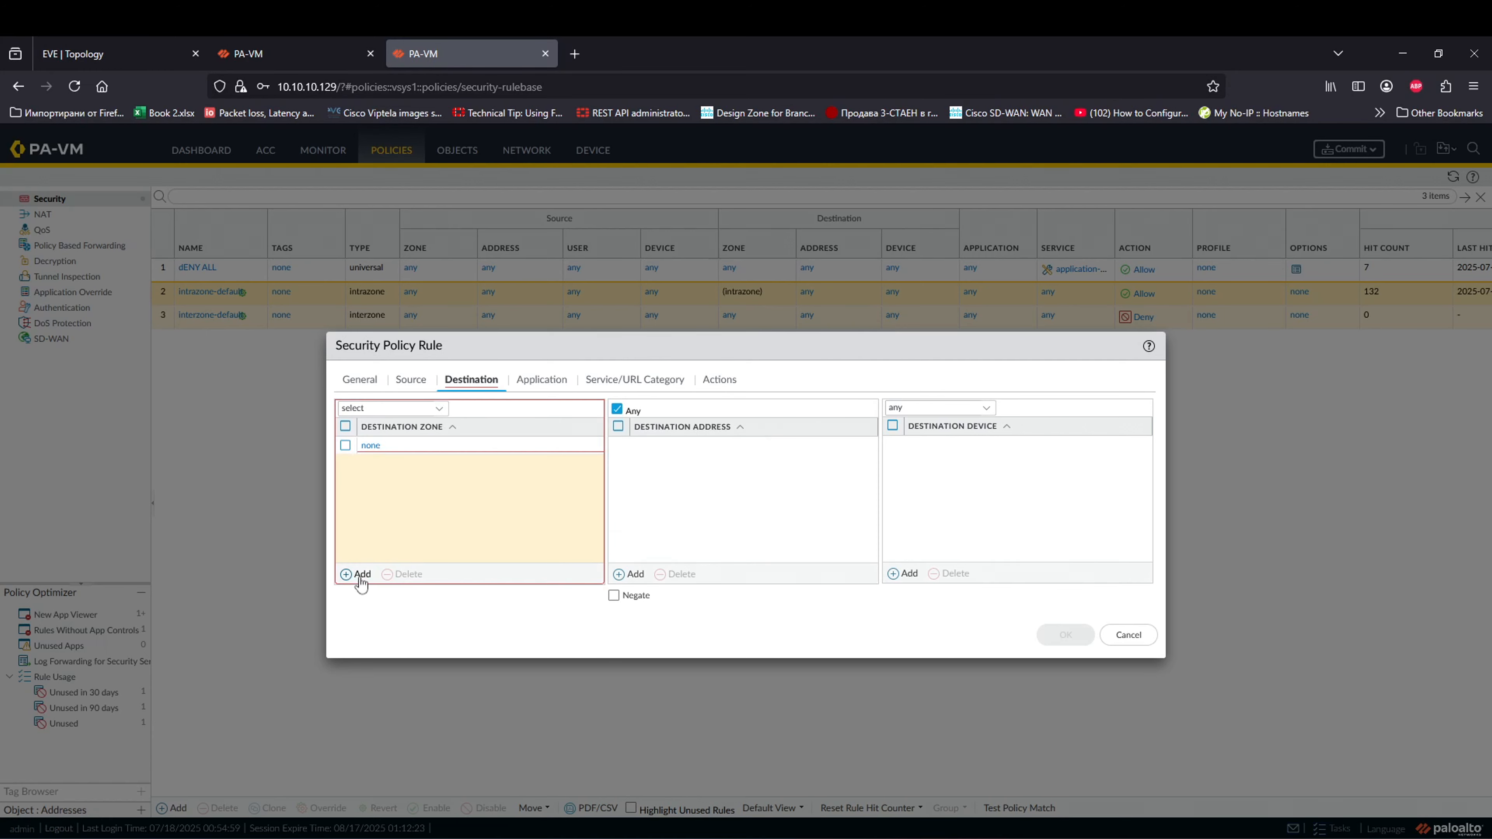
click(429, 466)
click(657, 507)
Step: Confirm the Allow action, save From Tunnel, and drag it above dENY ALL to the top
click(531, 391)
click(470, 379)
click(411, 379)
click(471, 380)
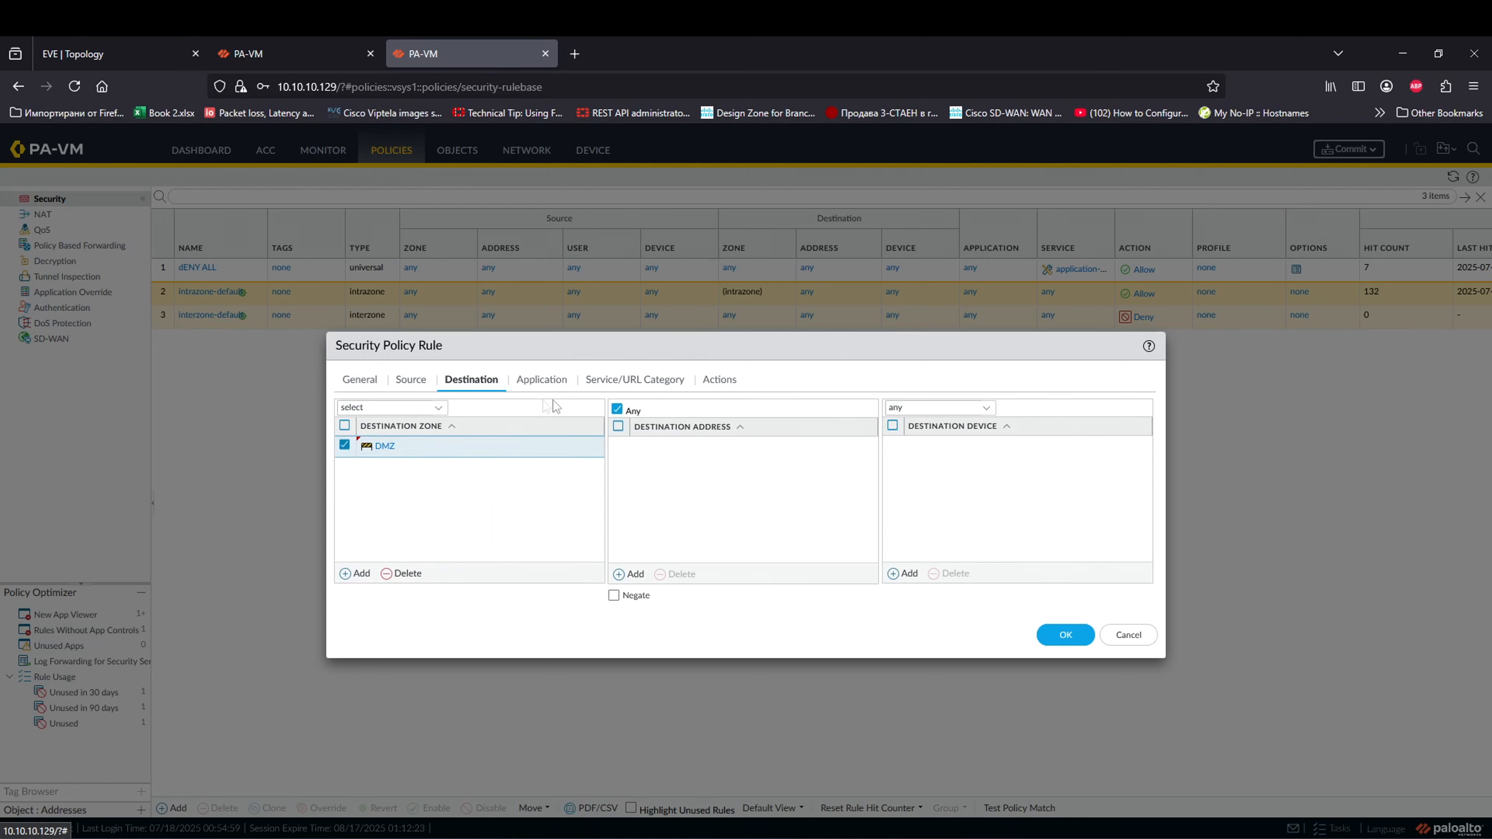
click(543, 381)
click(589, 381)
click(719, 380)
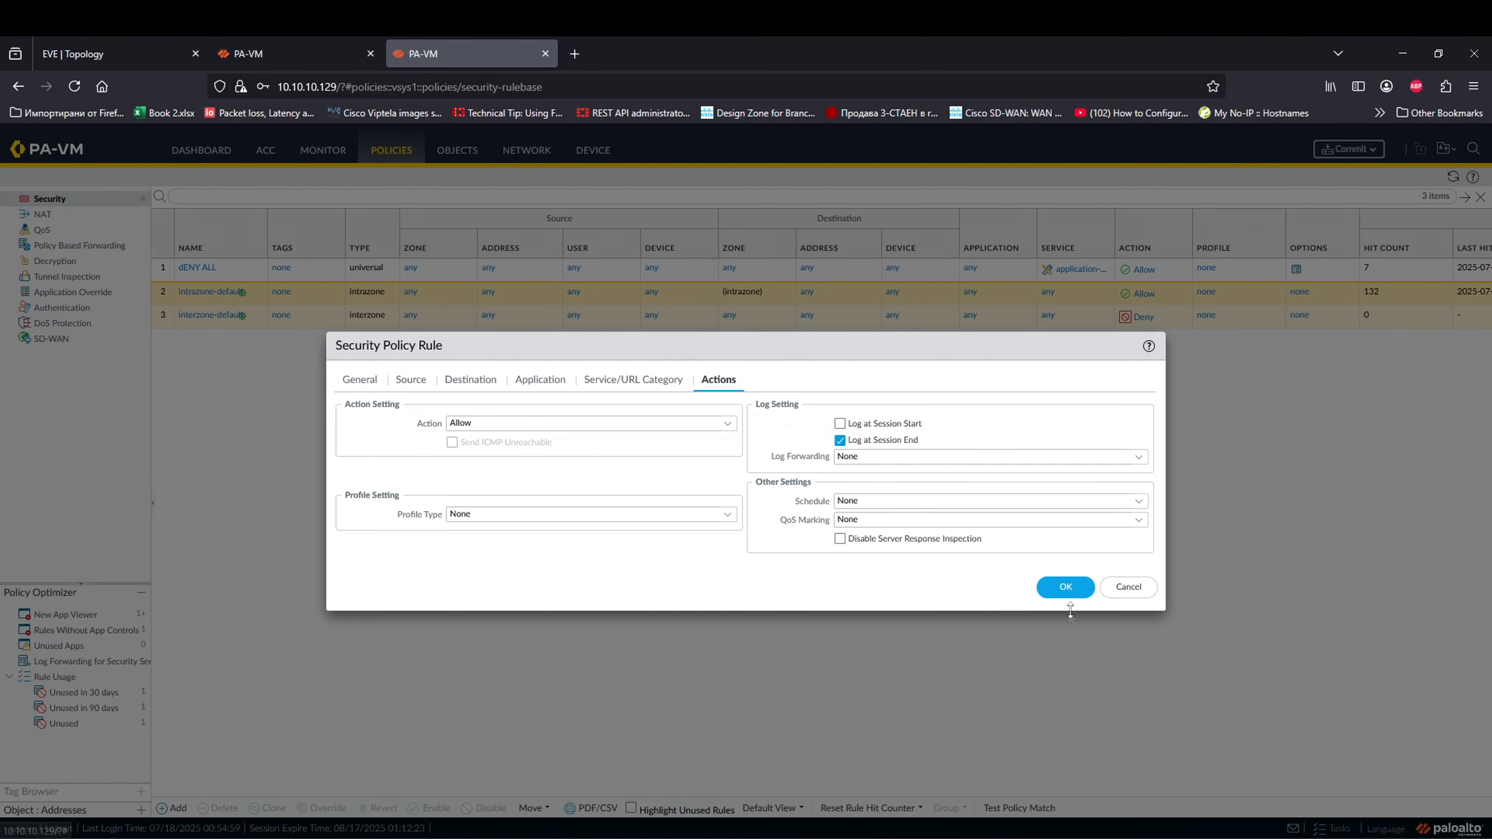
click(1045, 585)
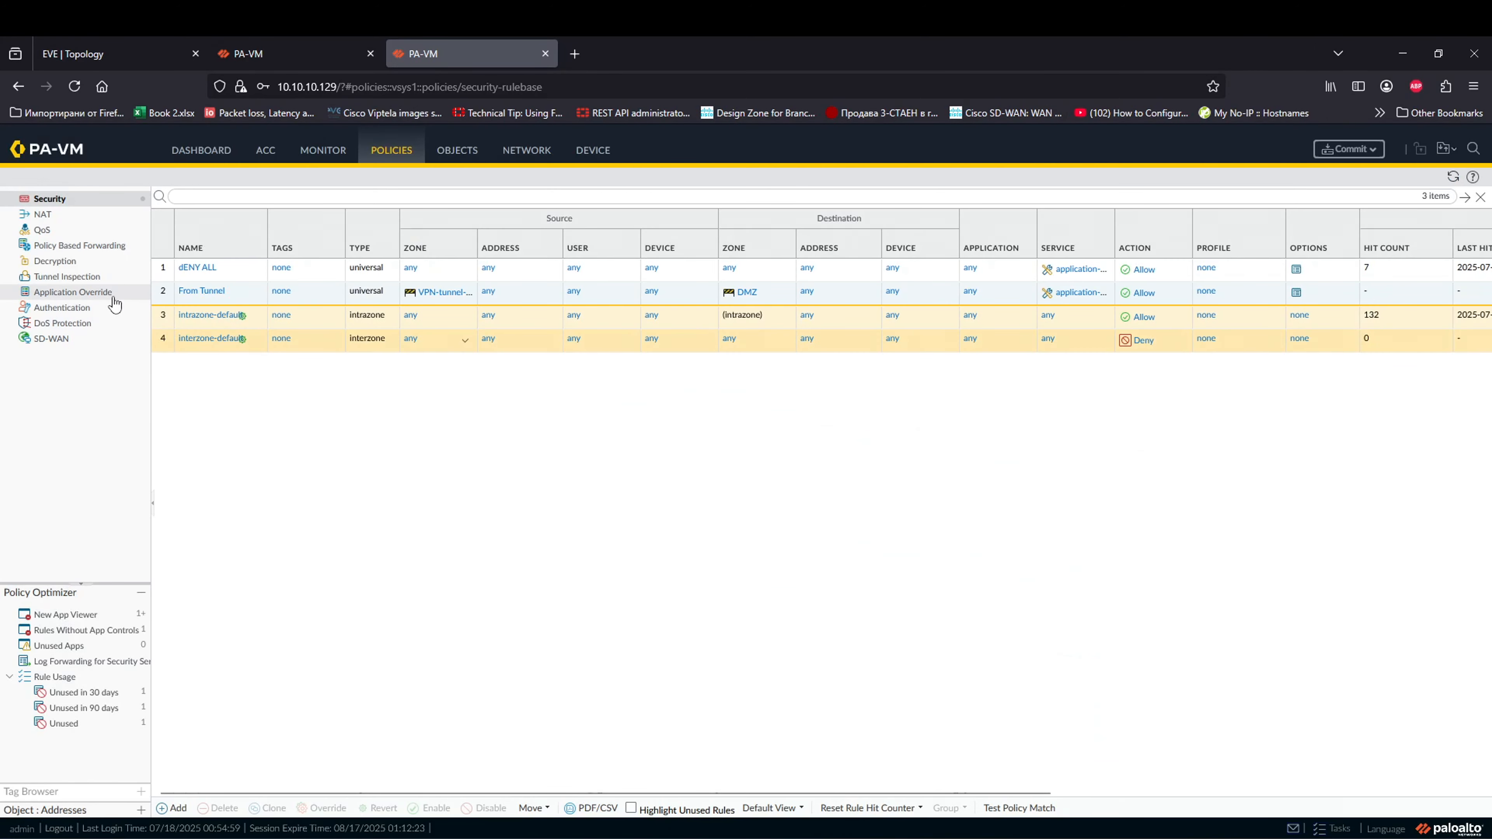
click(167, 295)
drag(166, 295, 177, 268)
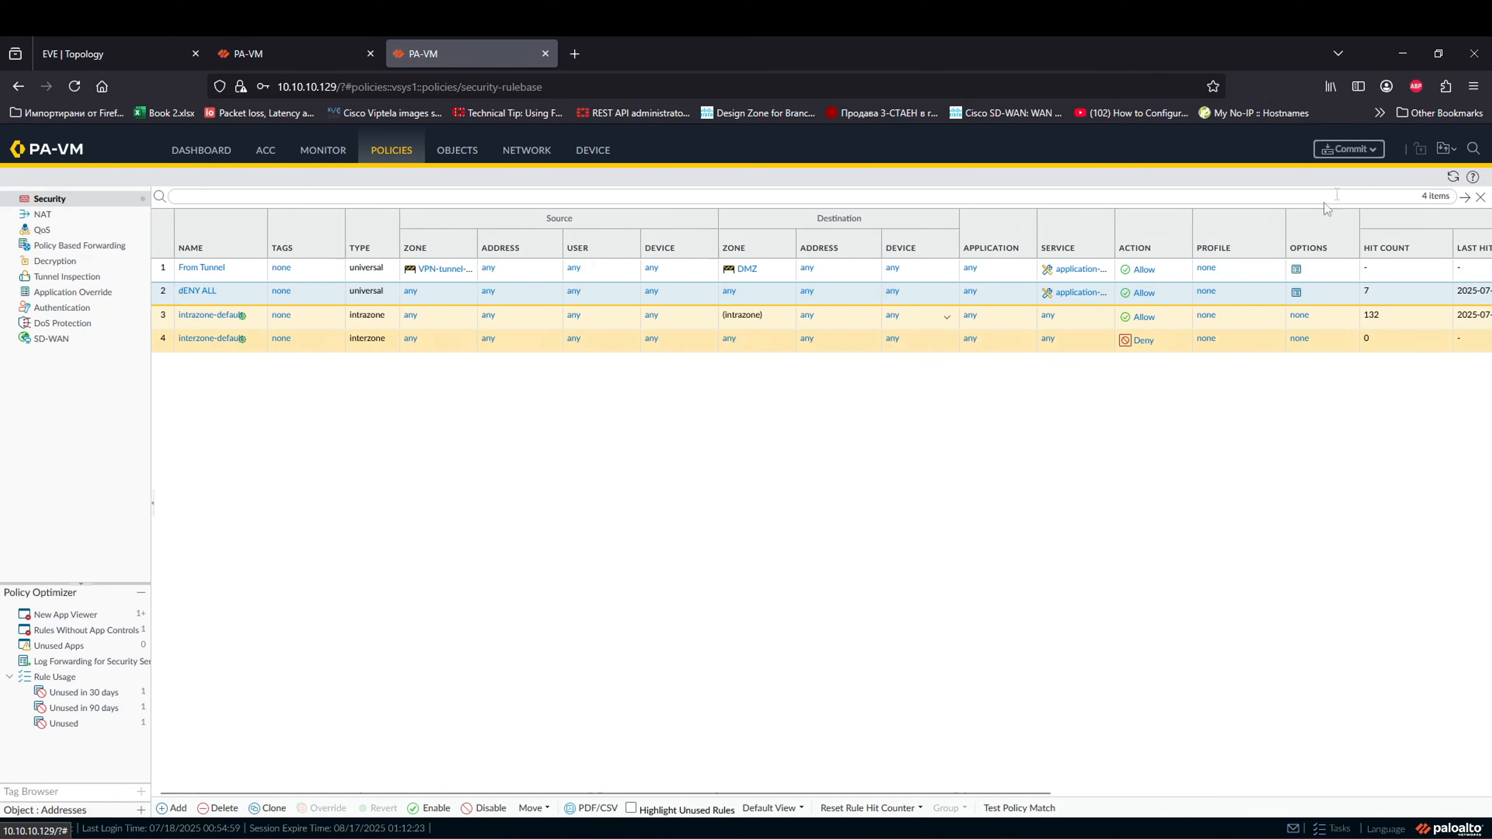
click(530, 158)
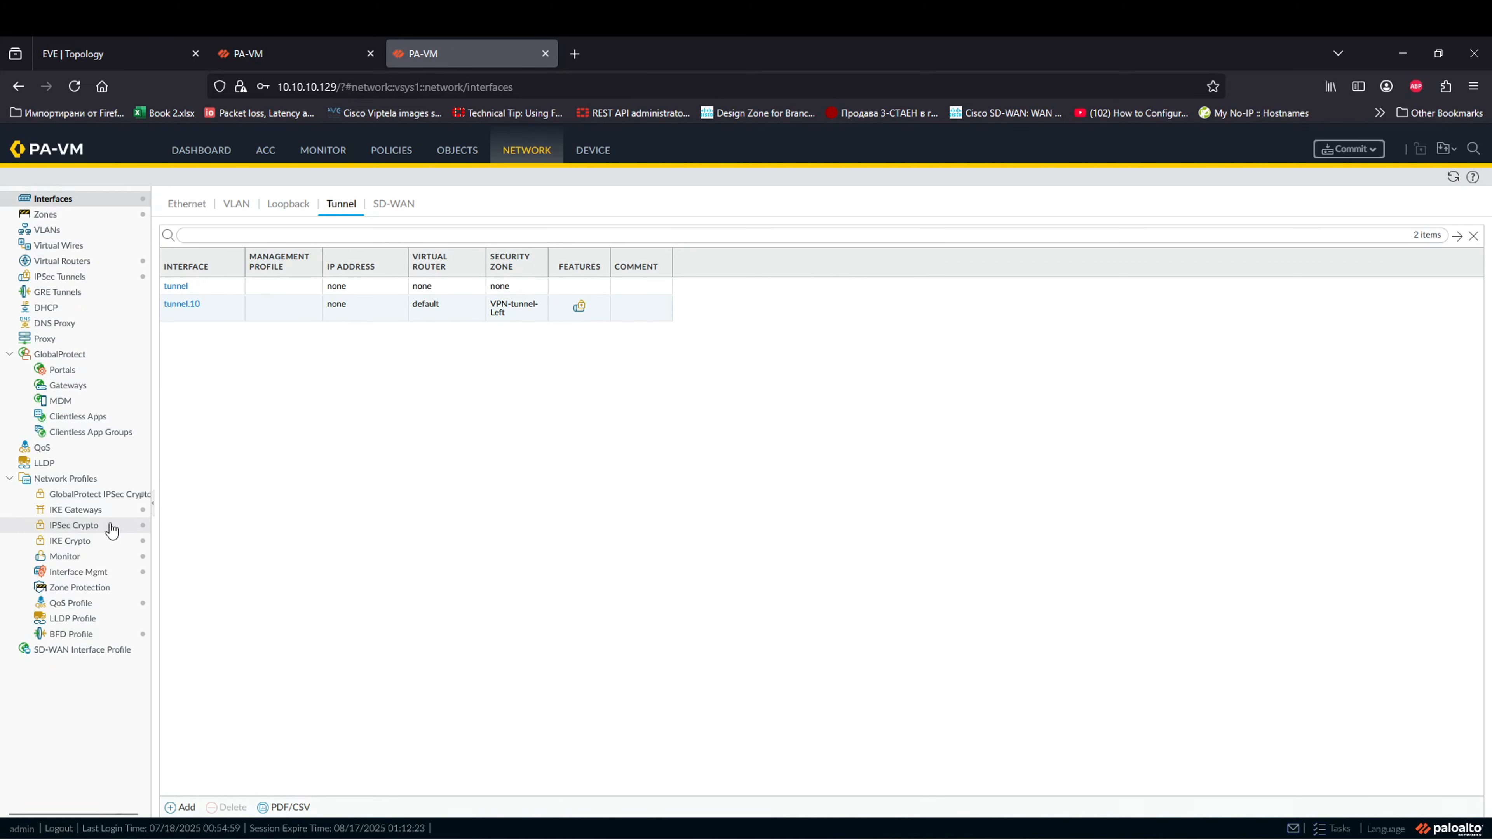
click(96, 511)
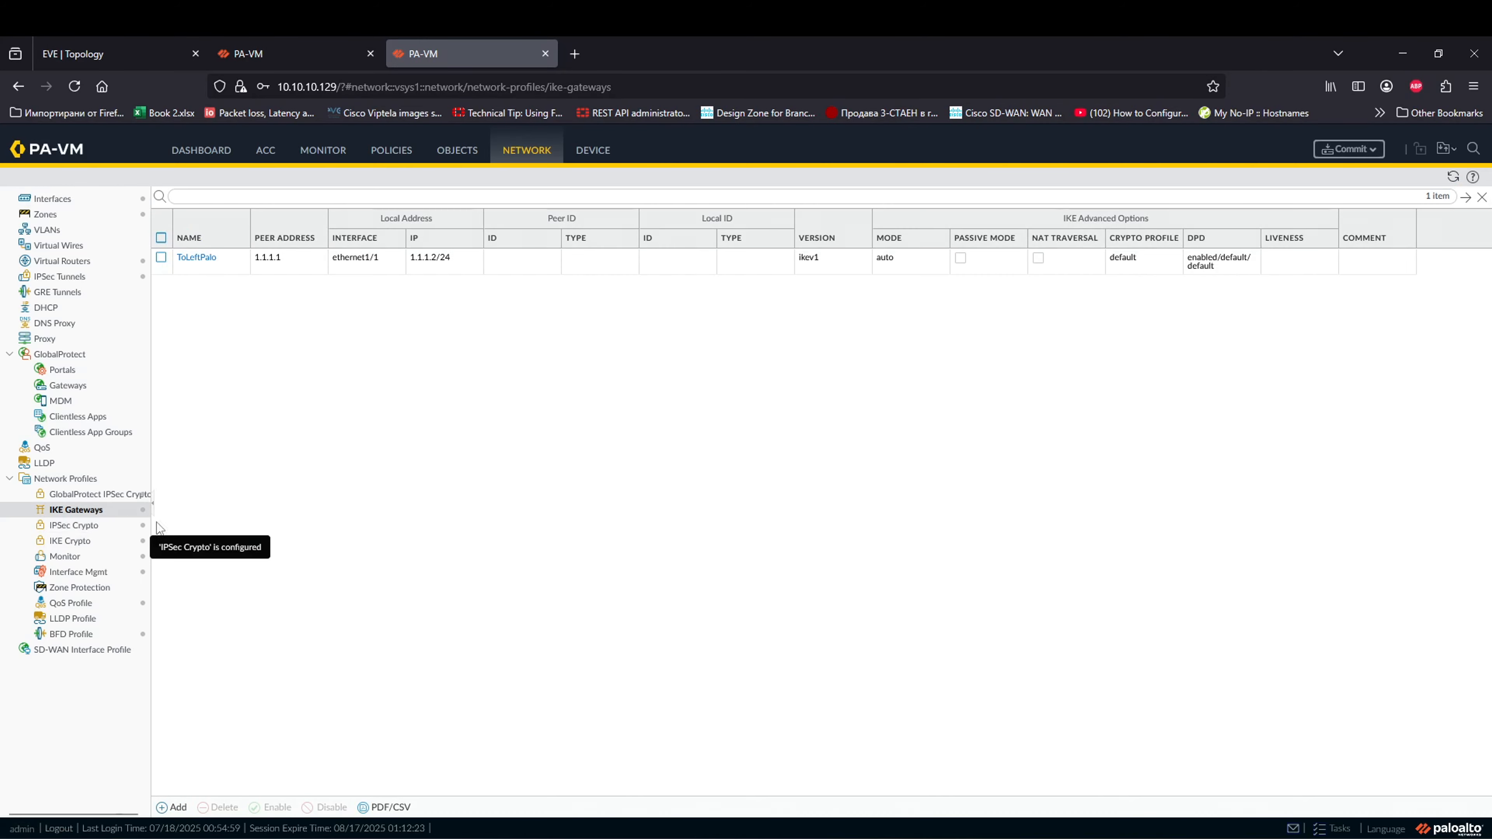
click(103, 282)
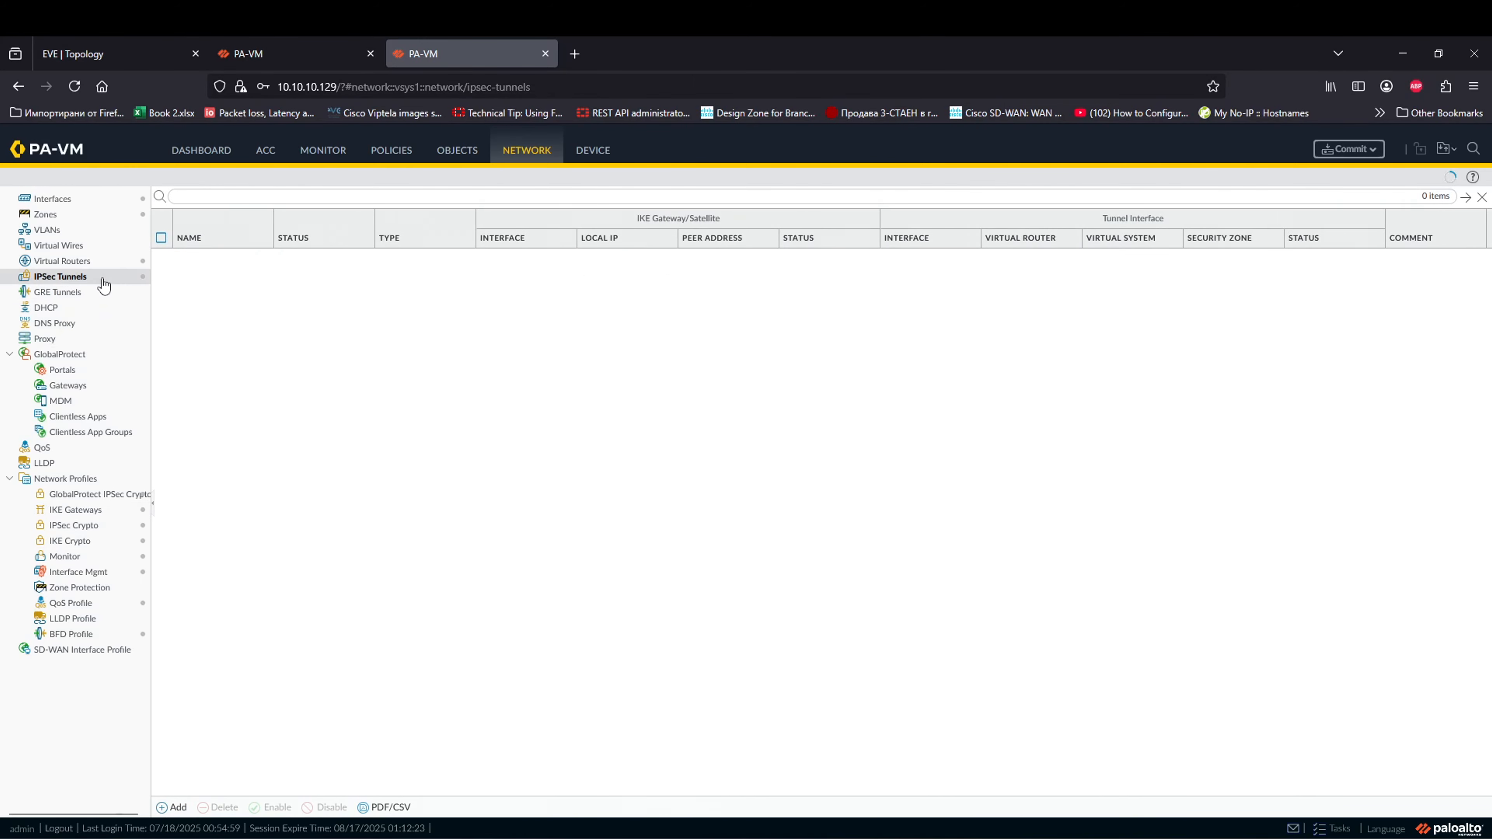
click(101, 262)
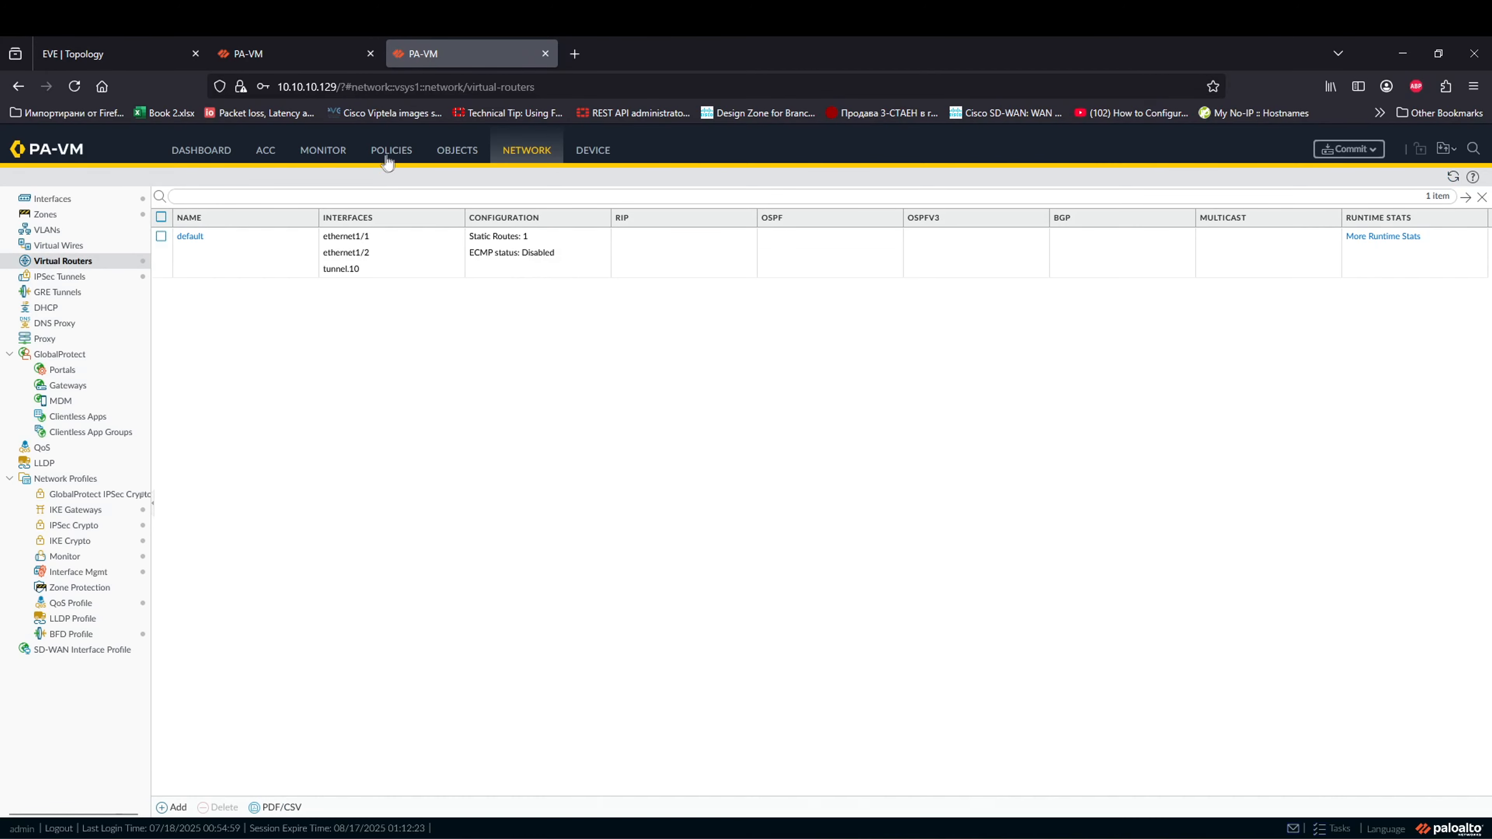
click(390, 152)
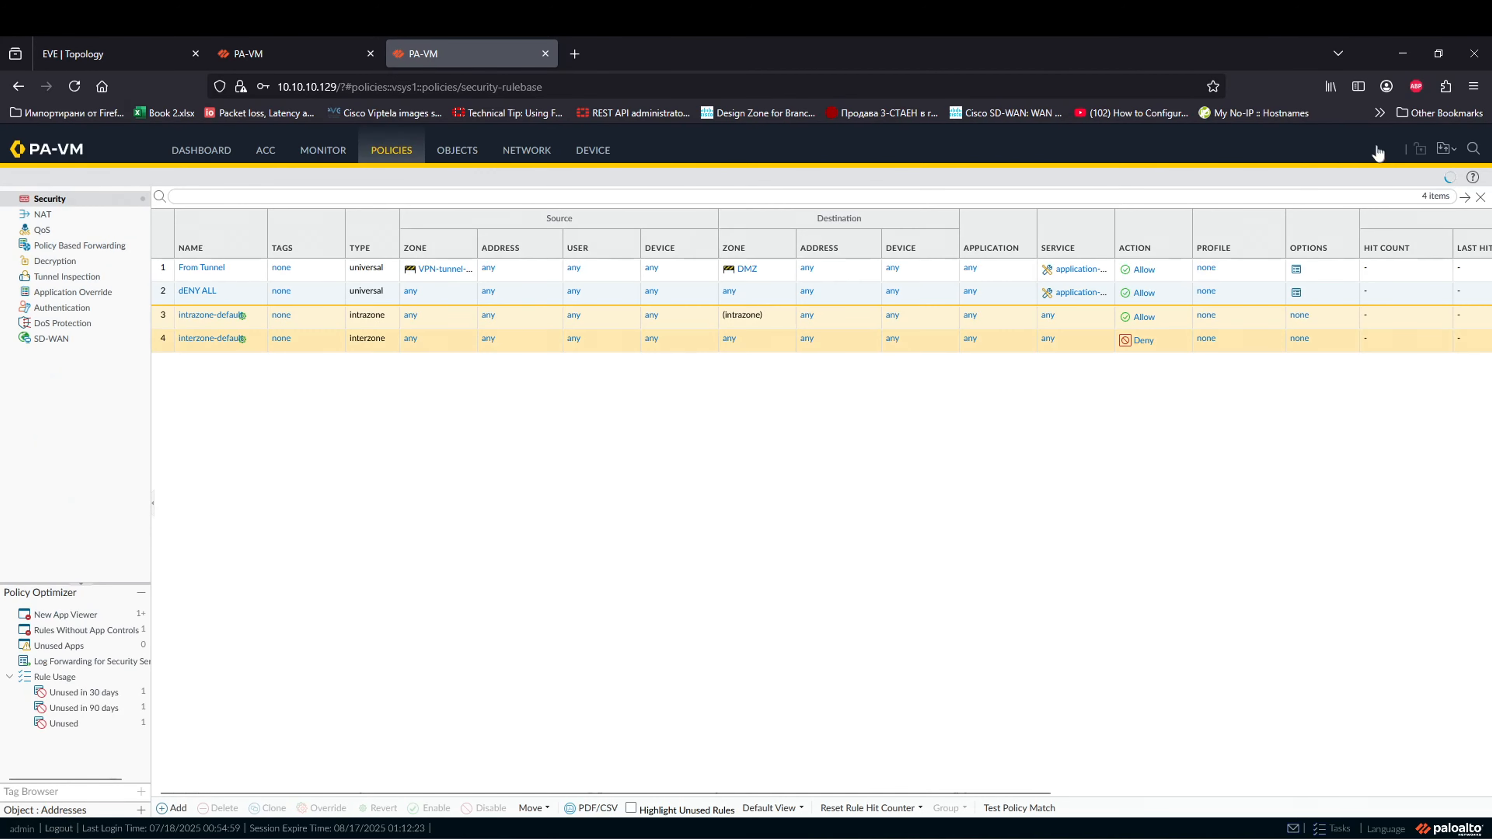
Step: Commit the second firewall's configuration
click(1375, 151)
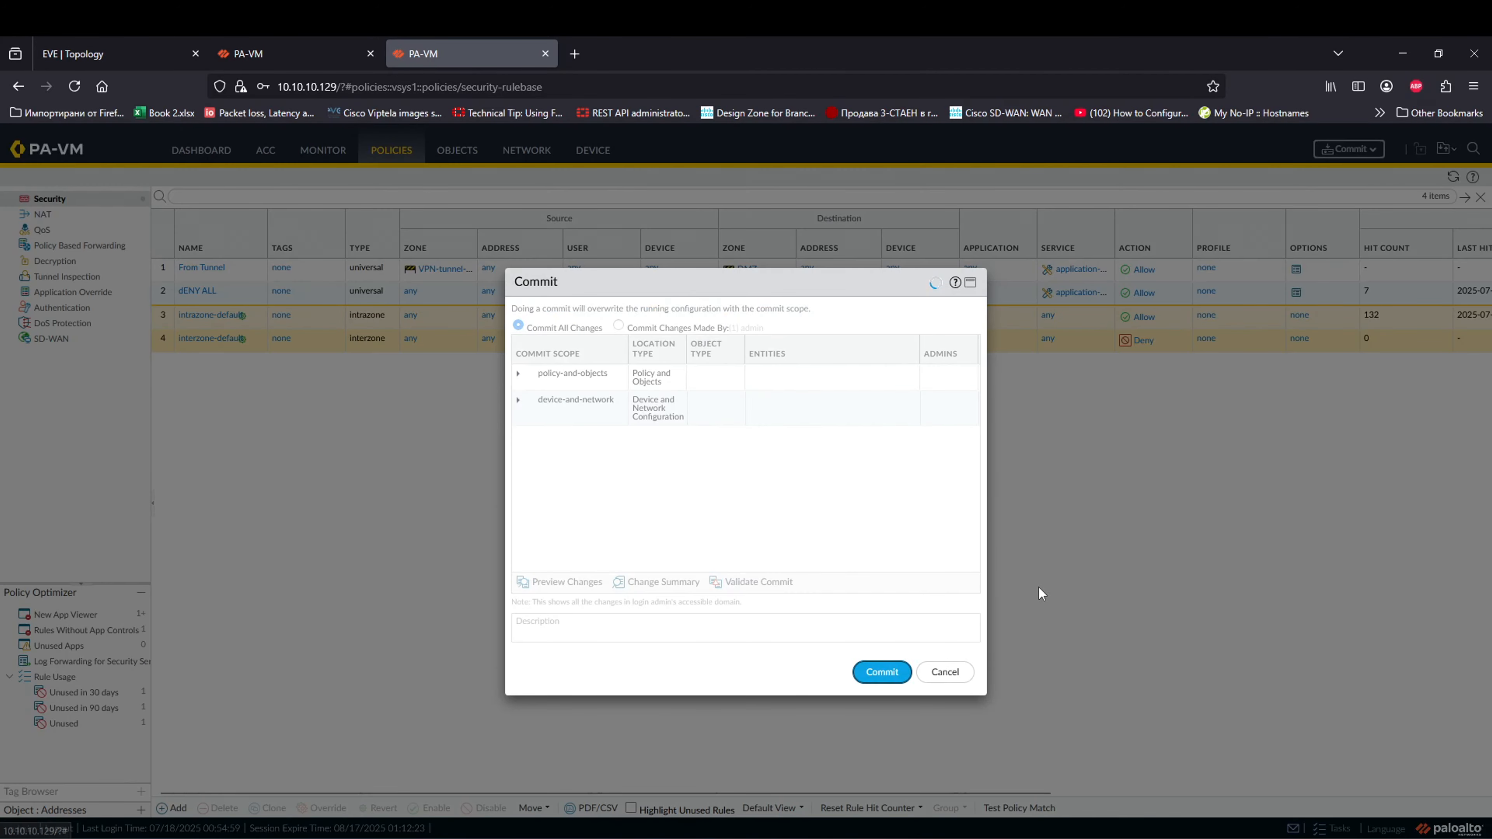
key(Return)
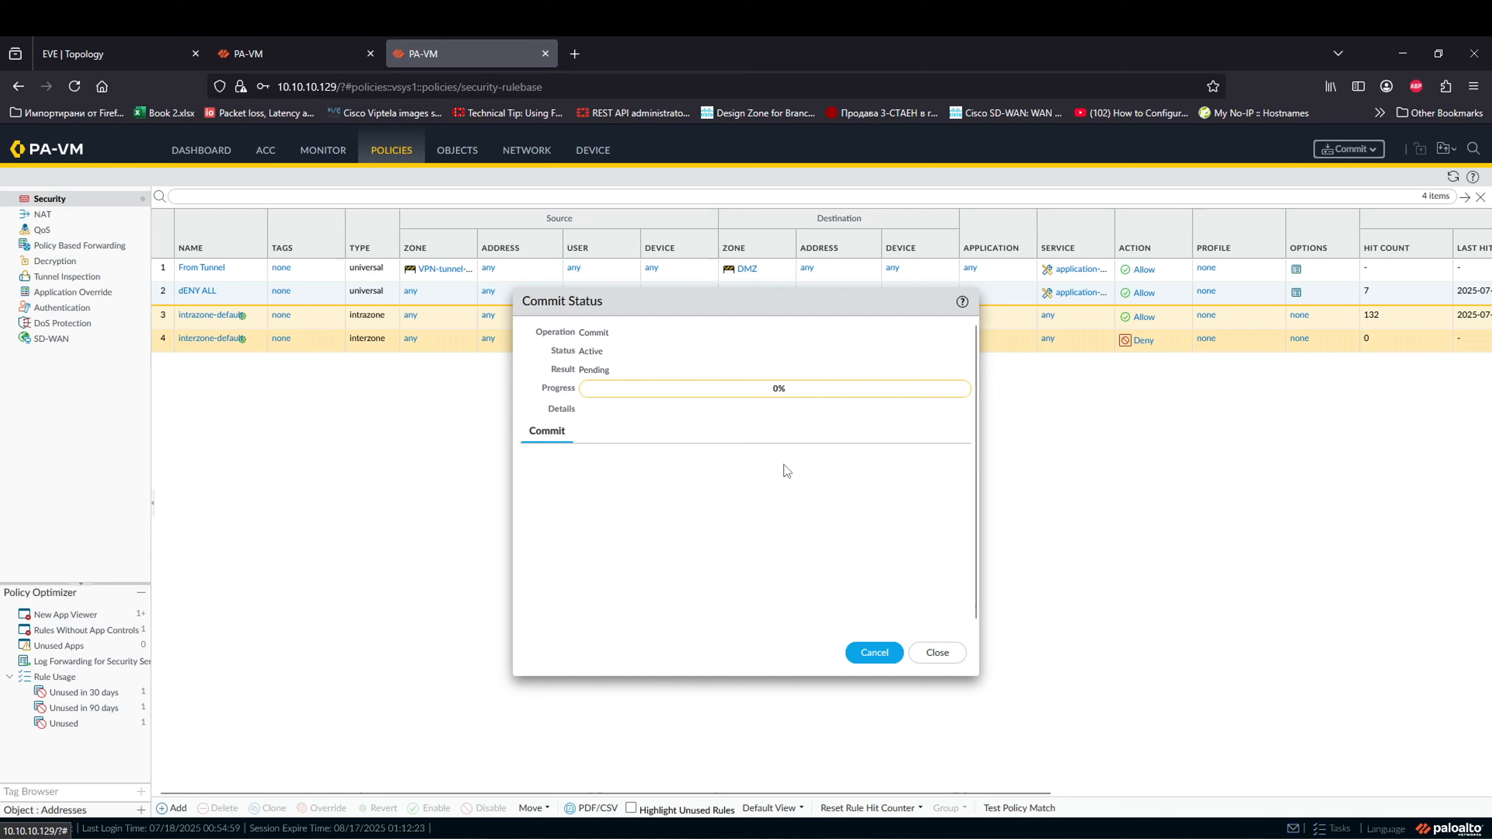
key(ctrl+1)
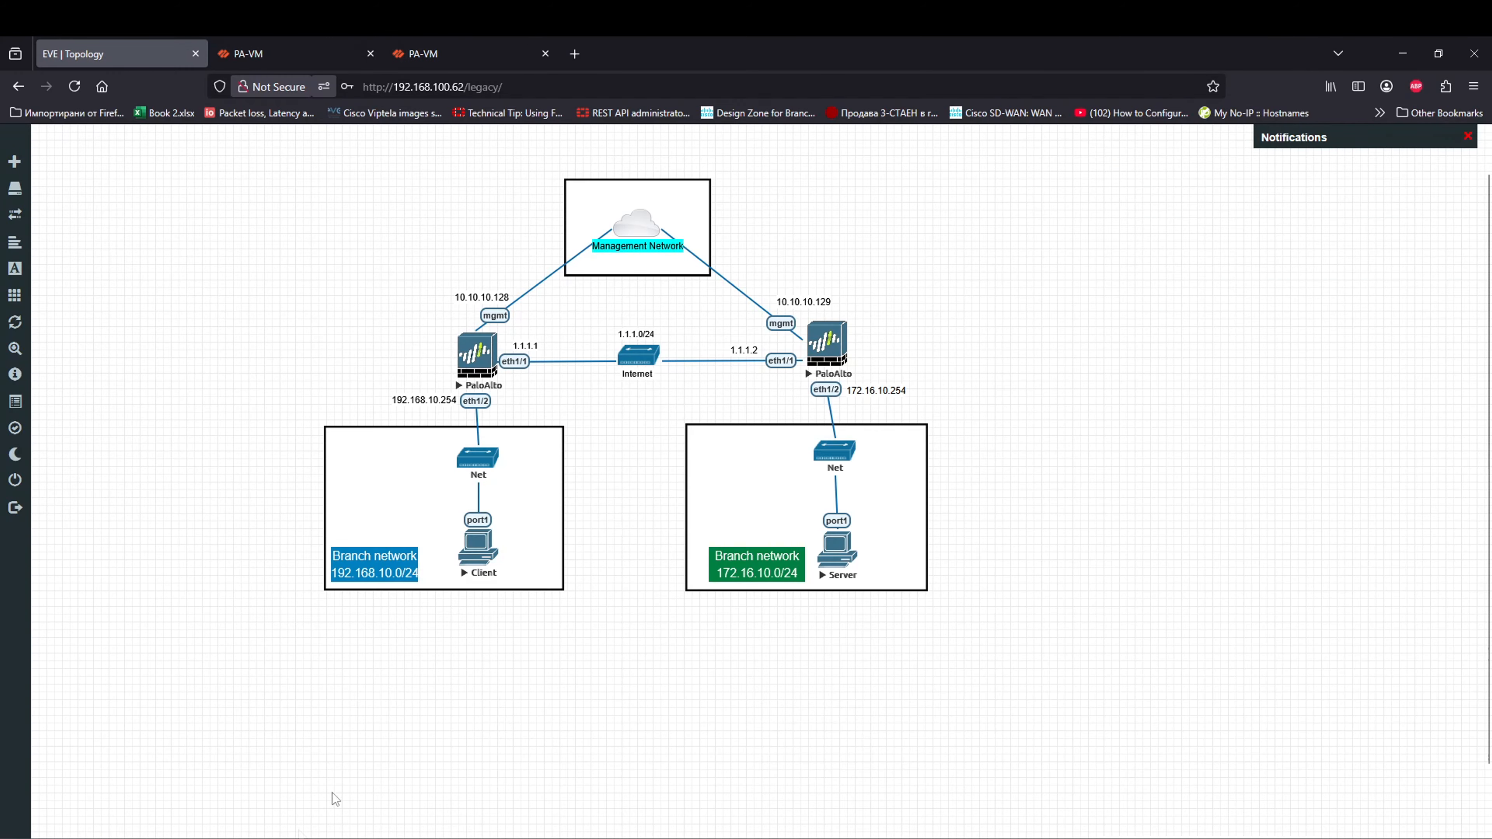
Step: Launch the Snipping Tool with the sn search and close it again
key(super)
text(sn)
key(Return)
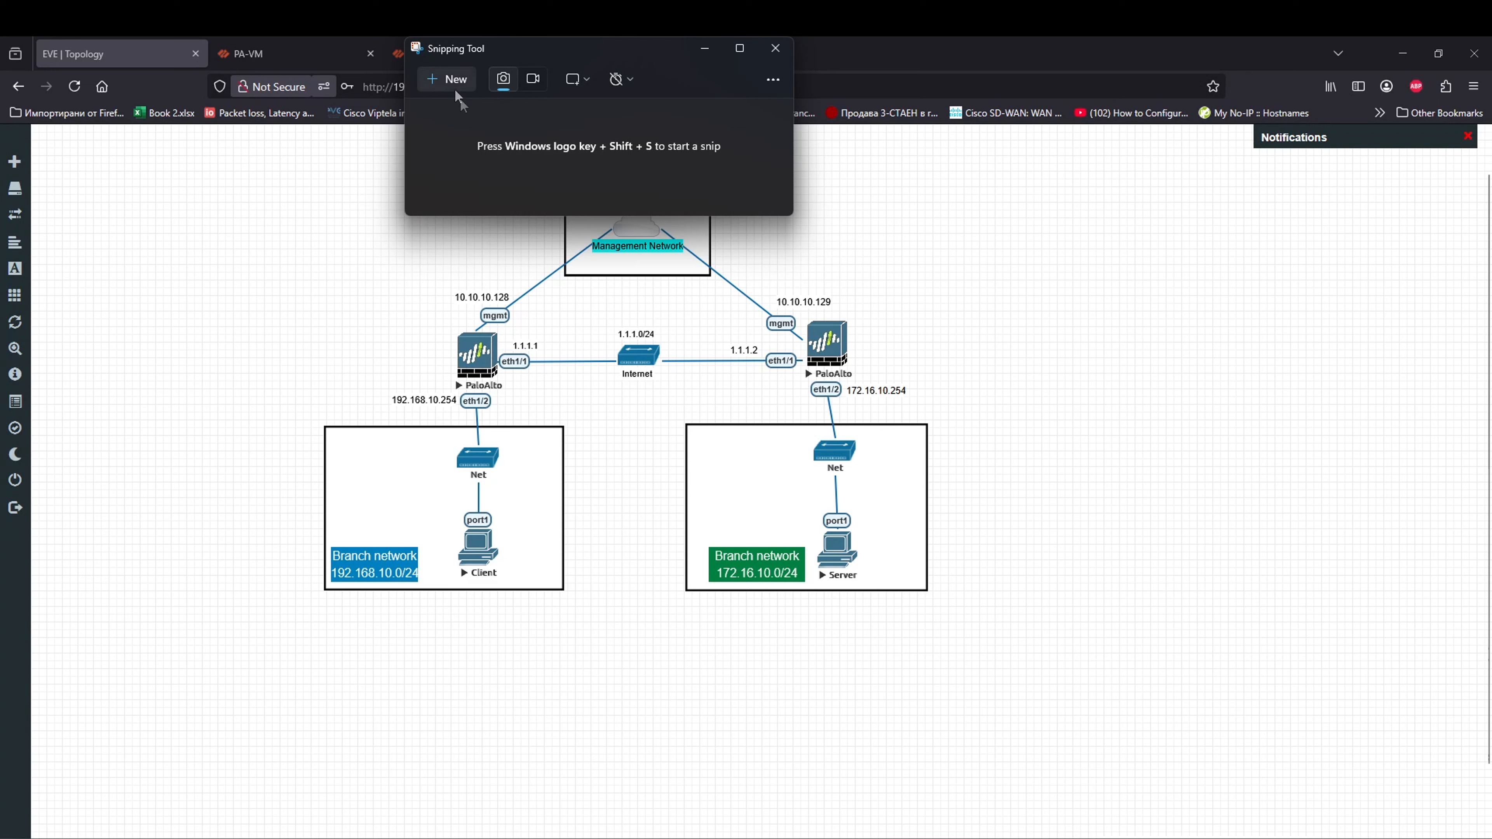
click(705, 48)
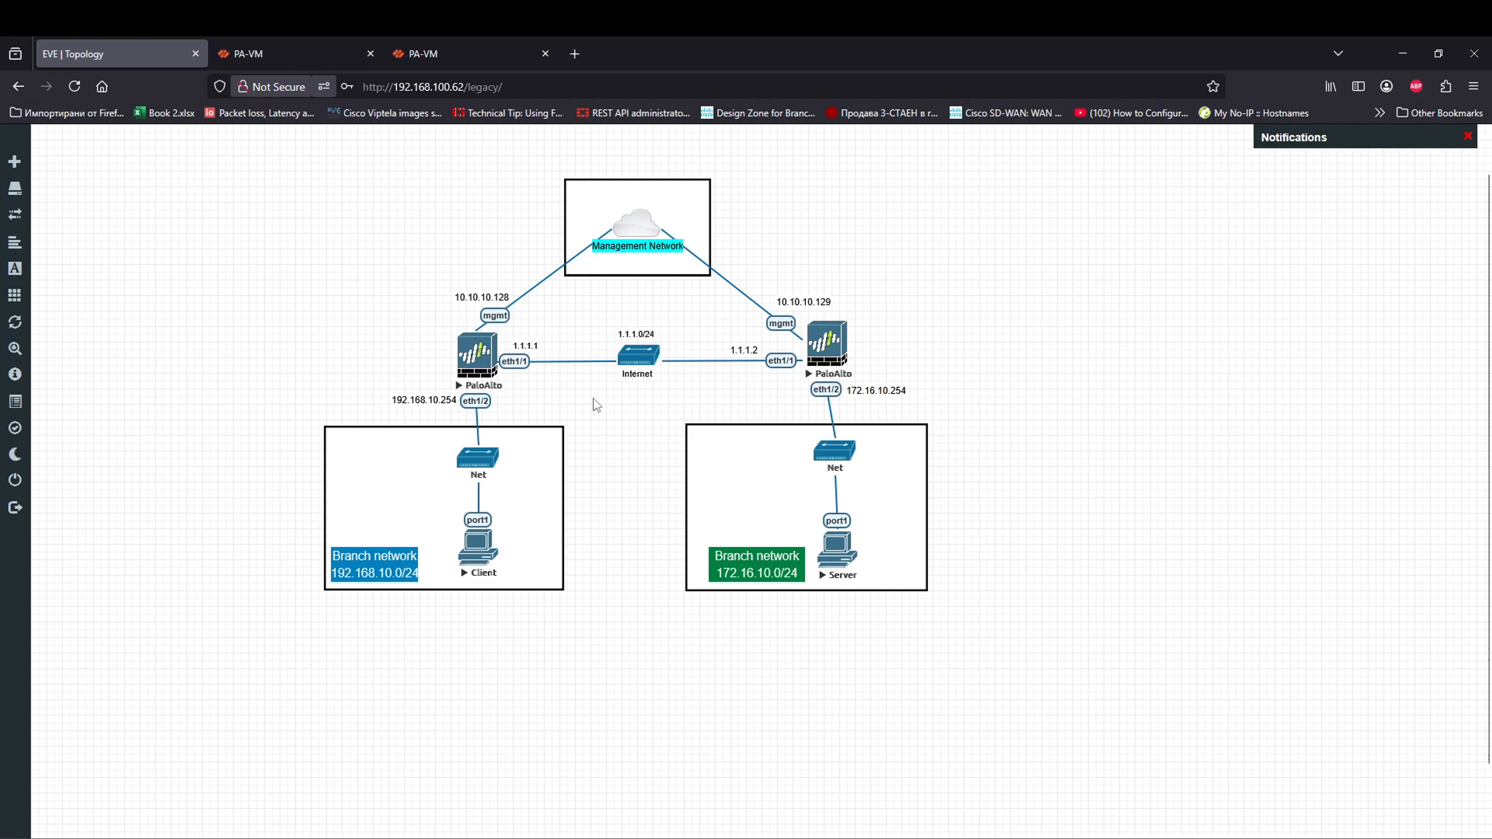
Step: Dismiss the commit status reports on both firewalls and return to the lab topology
click(324, 86)
click(282, 53)
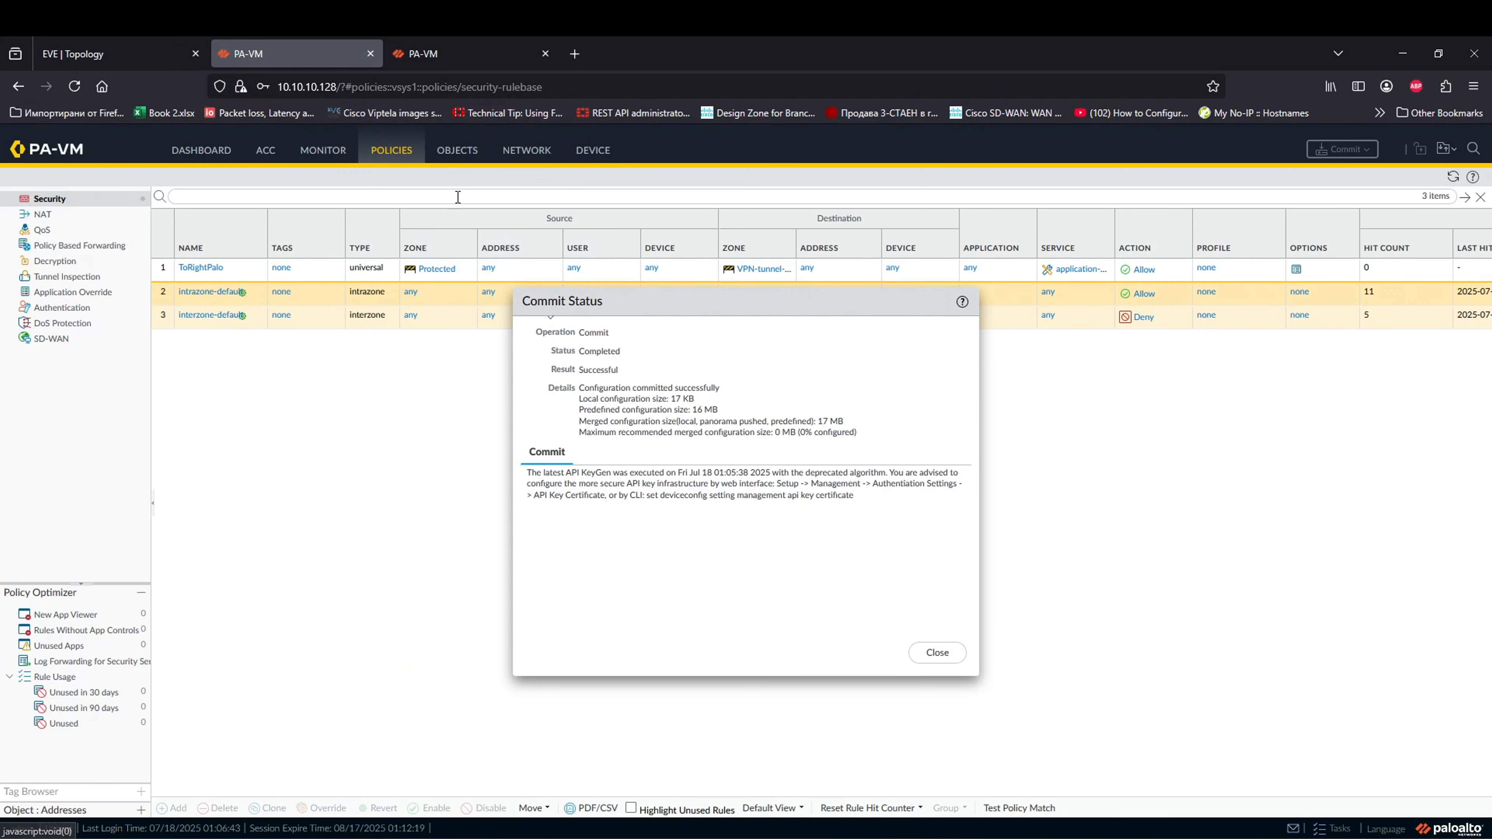
click(937, 652)
click(464, 53)
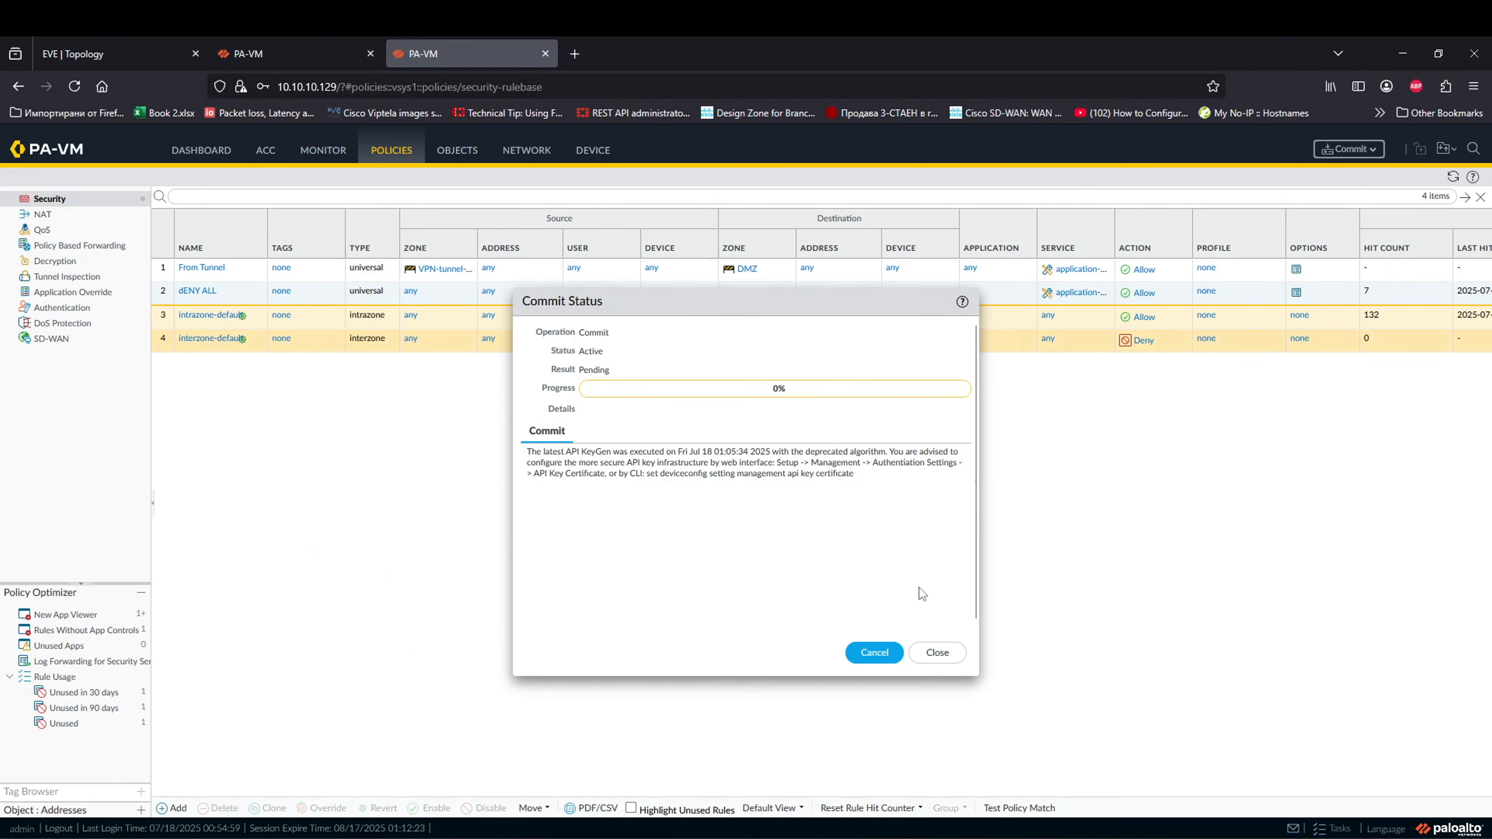
click(937, 653)
click(111, 53)
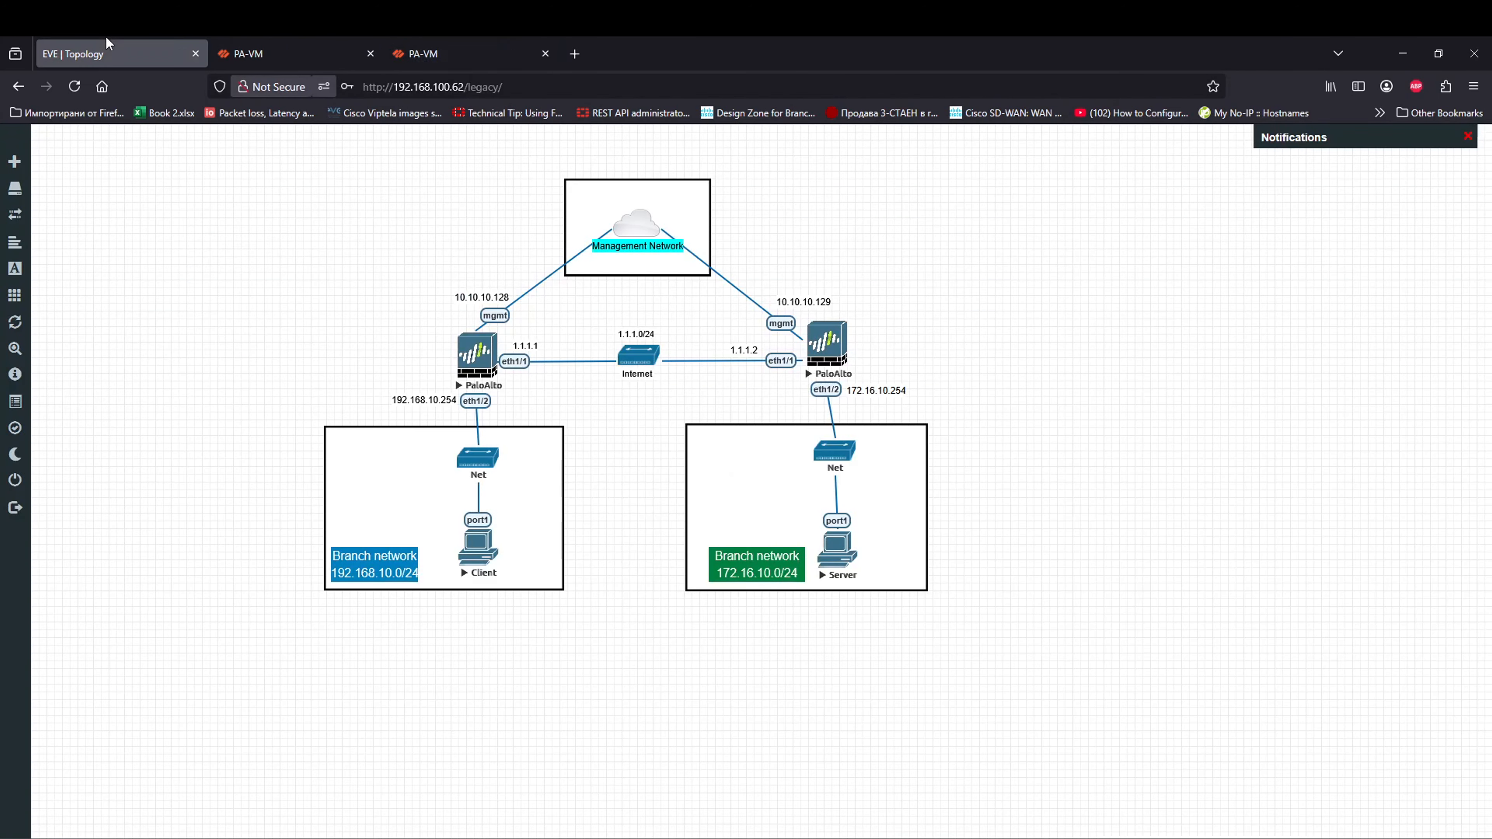
Step: Log into the Client as admin and ping 172.16.10.253 twice, stopping with Ctrl+C
click(492, 554)
text(admin)
key(Return)
key(Return)
text(execute ping 172.16.10.253)
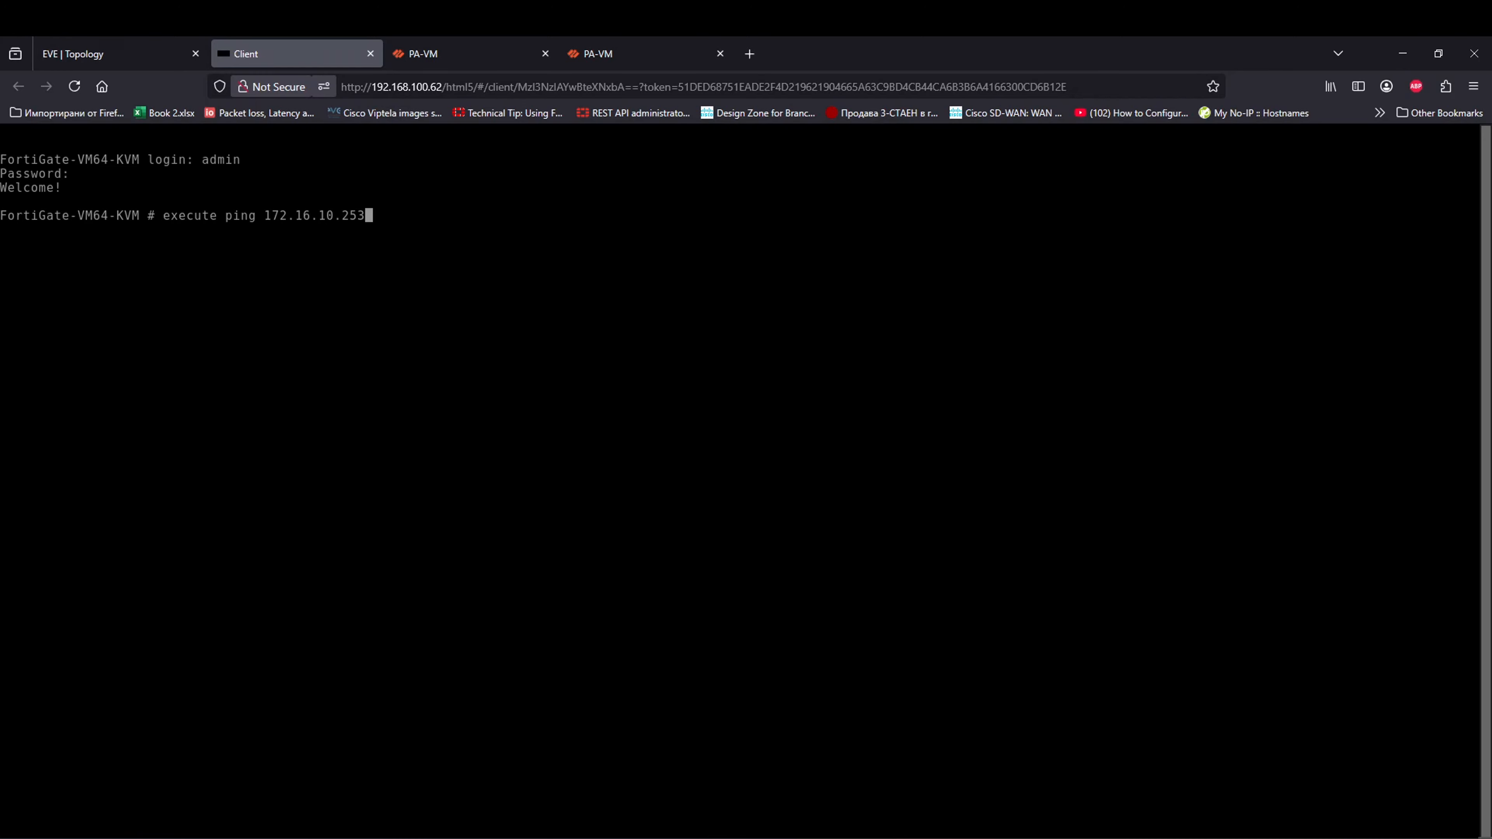
key(Return)
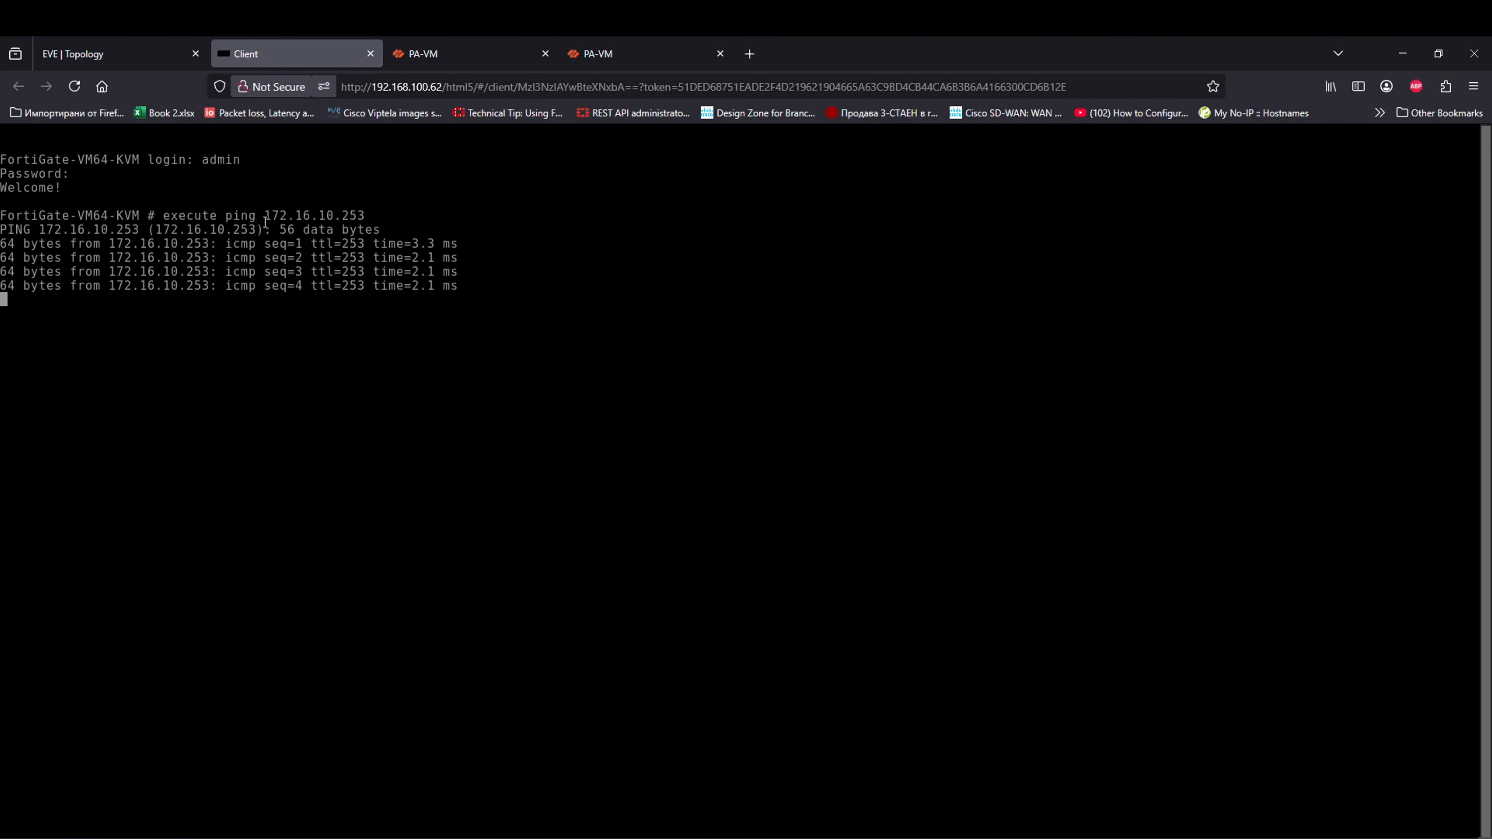
key(Up)
key(Return)
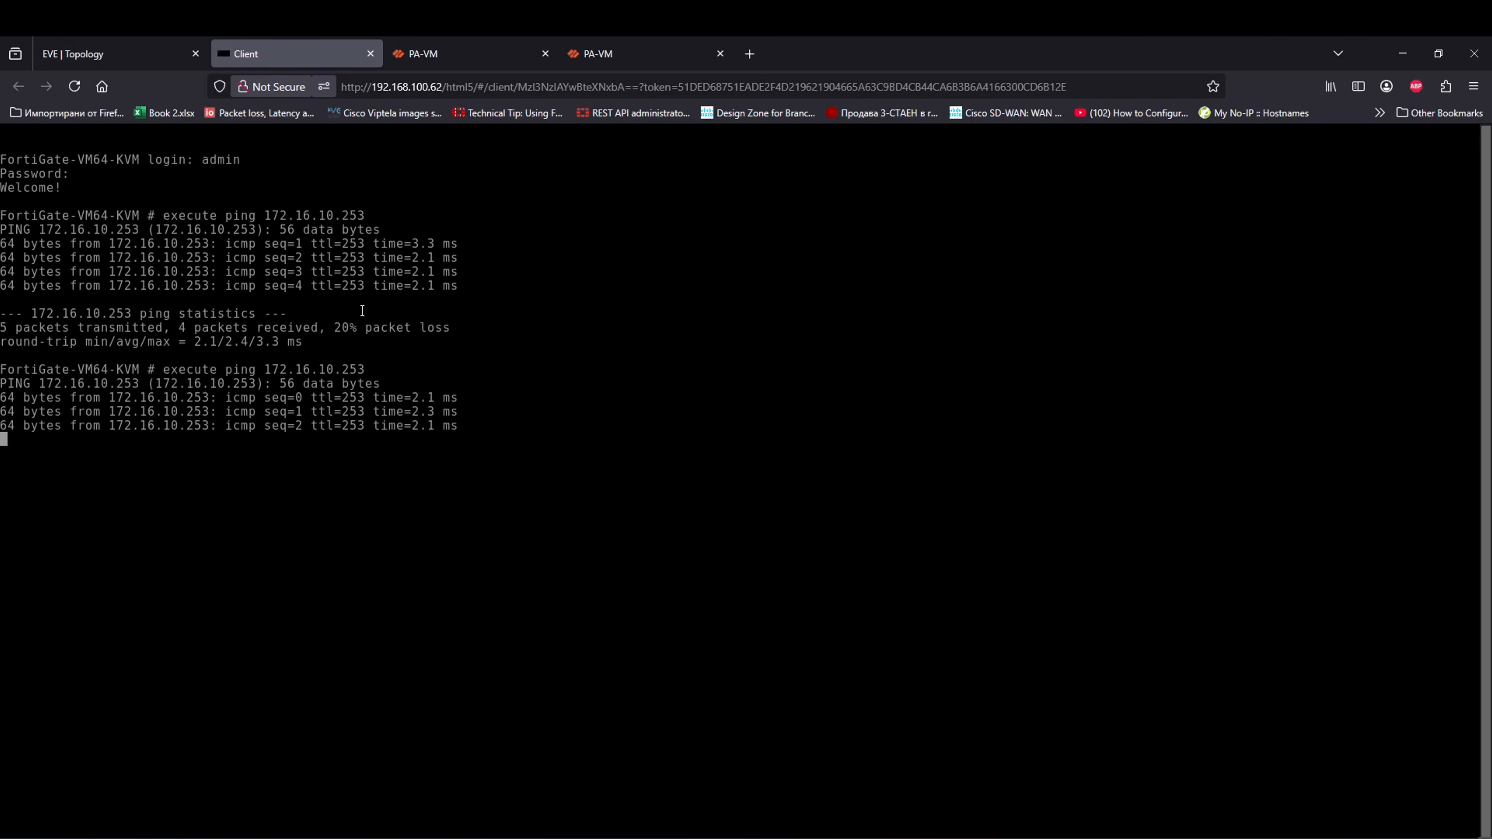
key(ctrl+c)
click(516, 41)
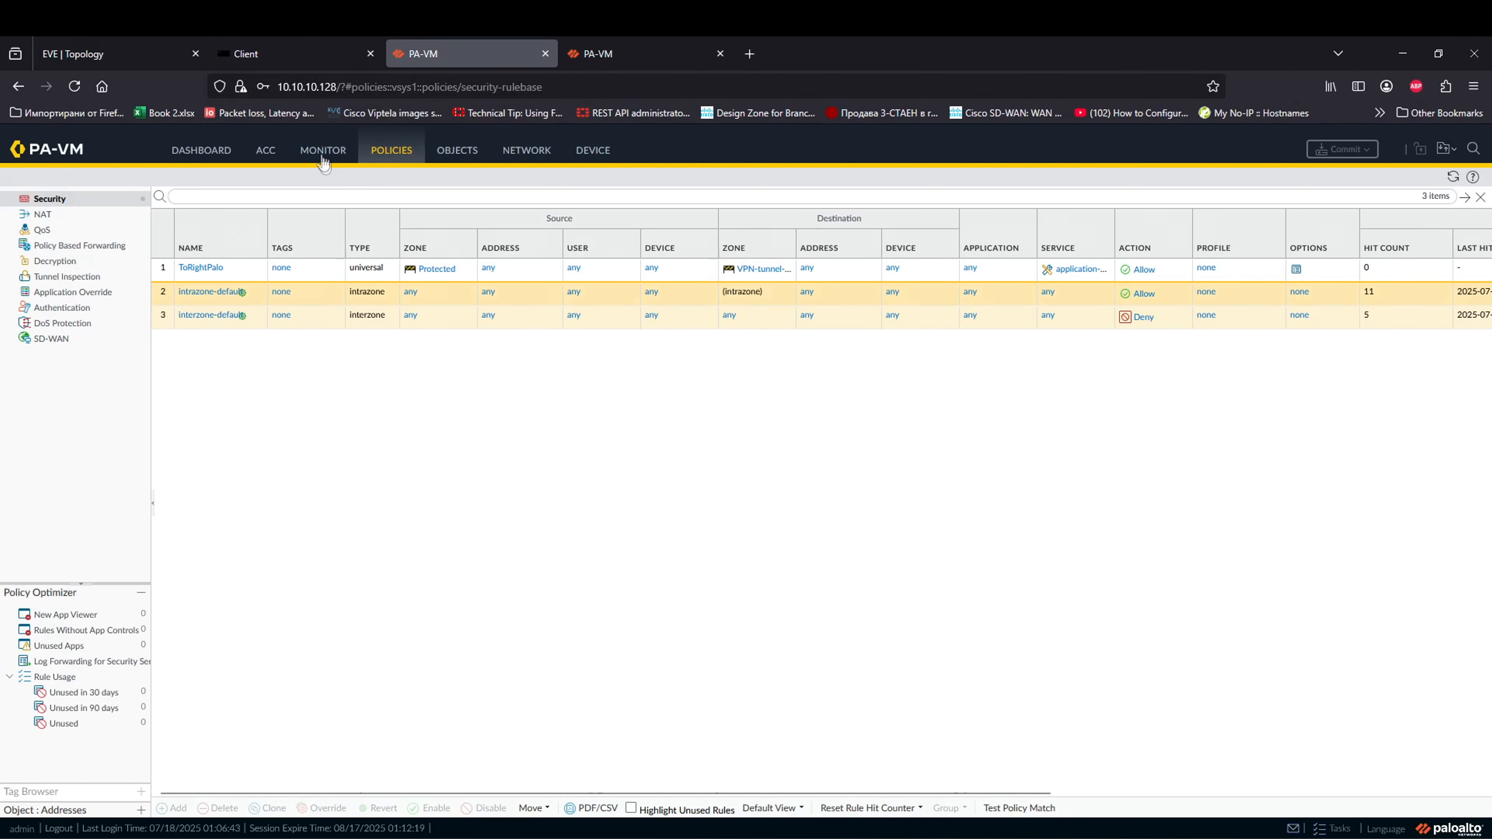
Step: Refresh the left firewall's traffic logs and open the newest ping entry's detailed view
click(322, 158)
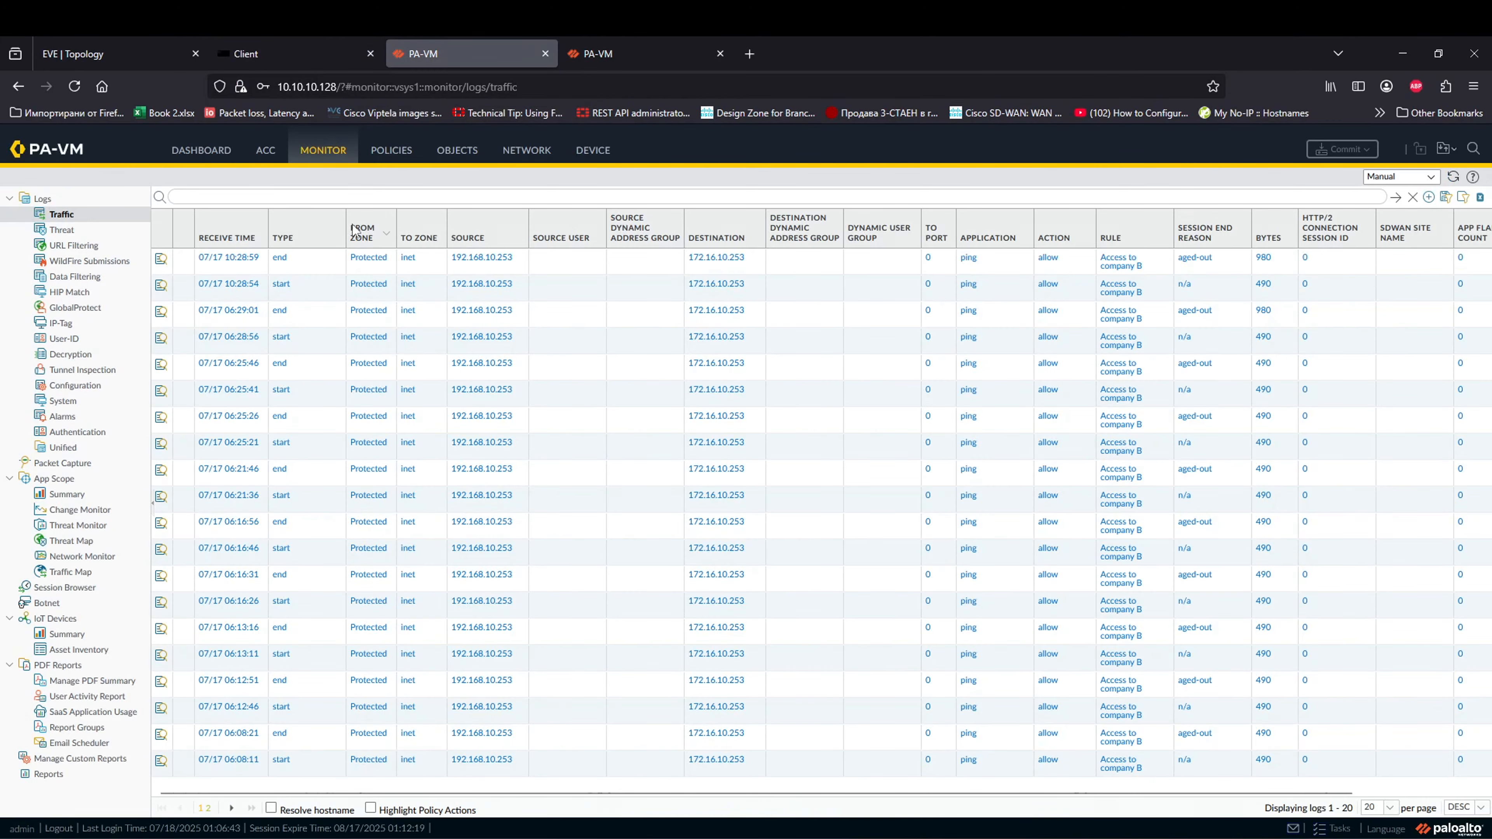
click(1396, 198)
click(1453, 176)
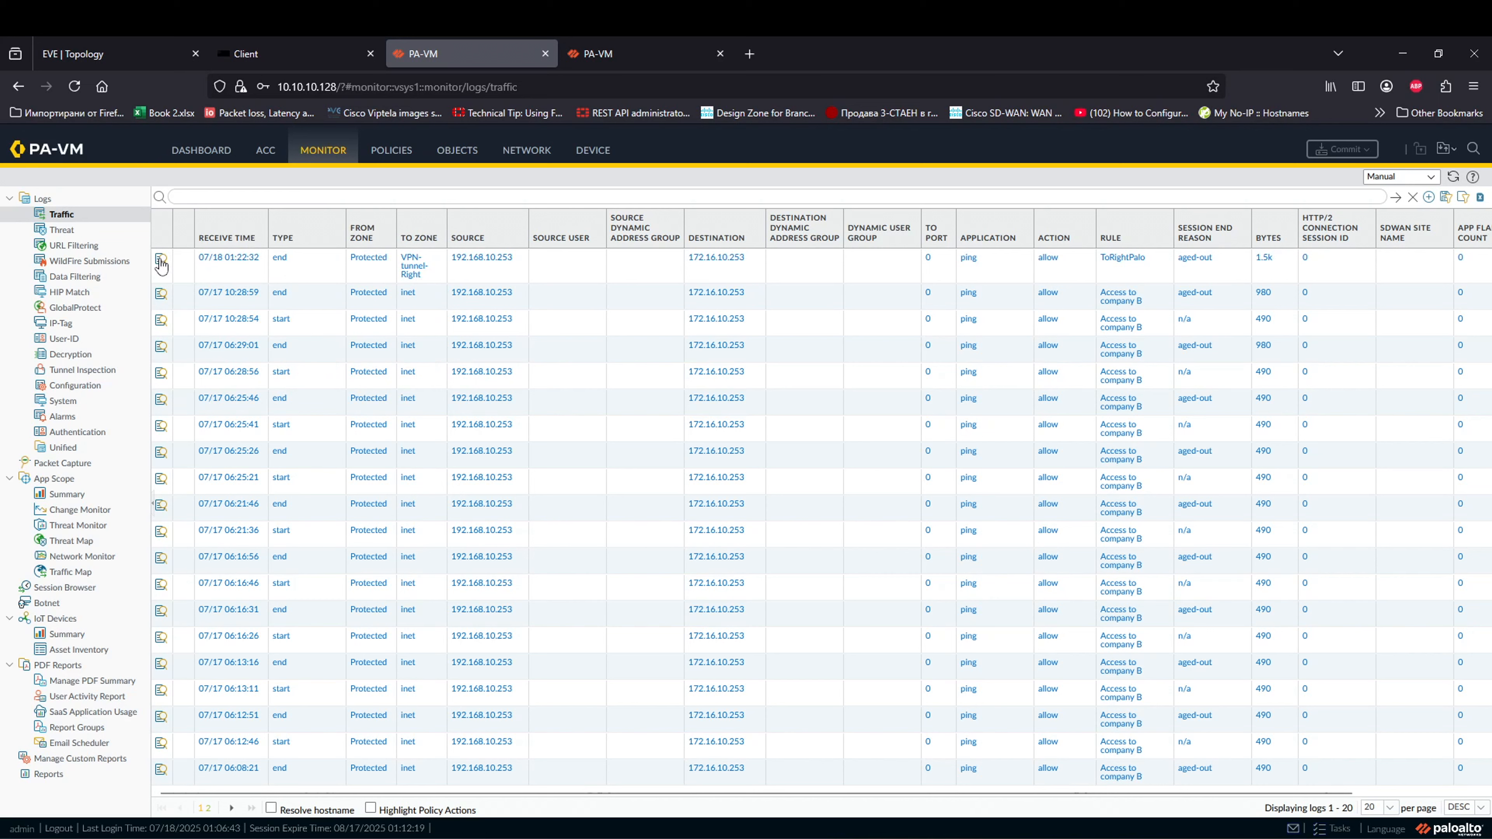
click(165, 279)
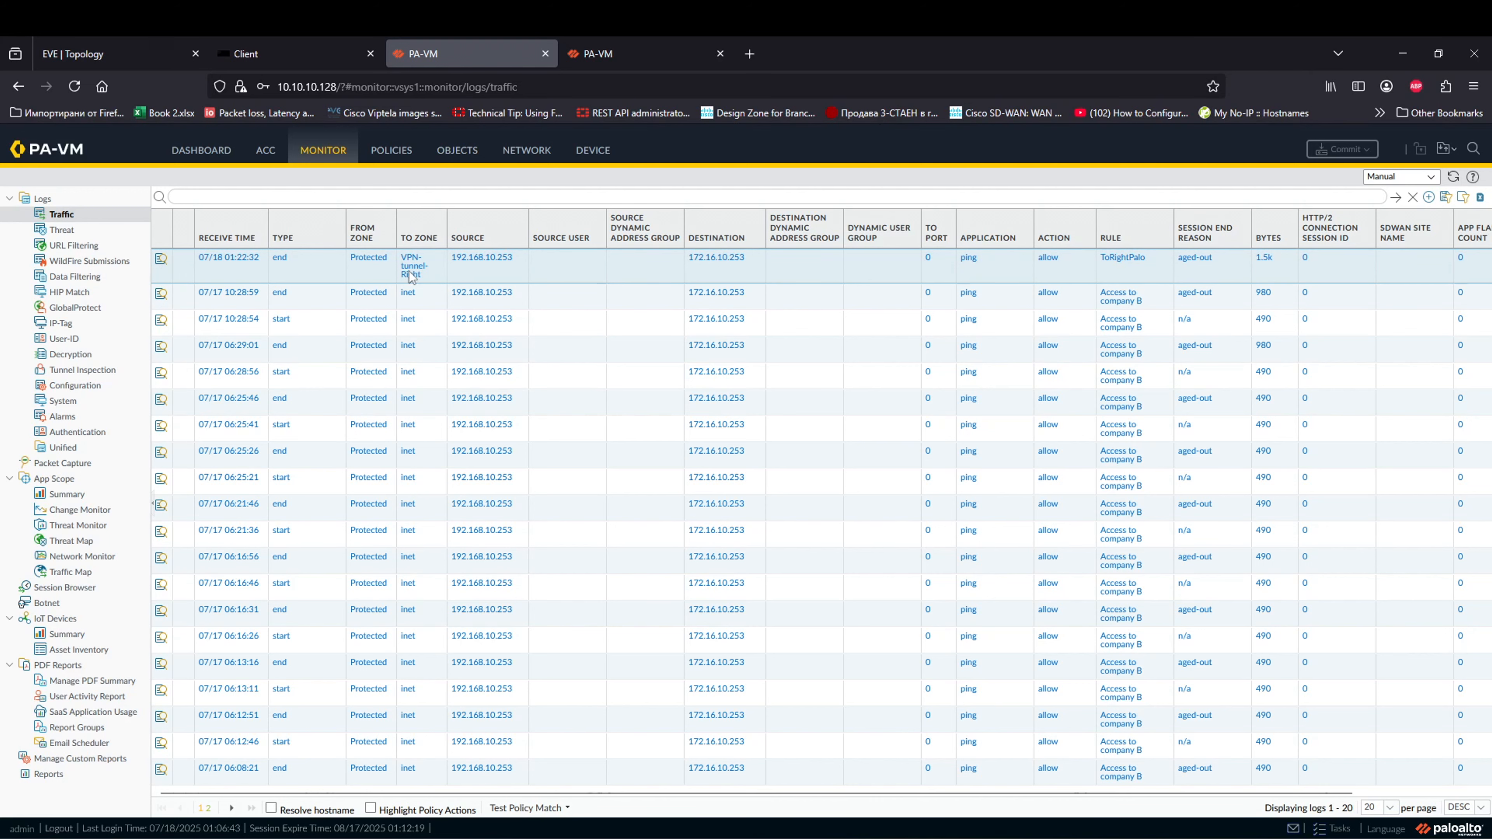
click(162, 259)
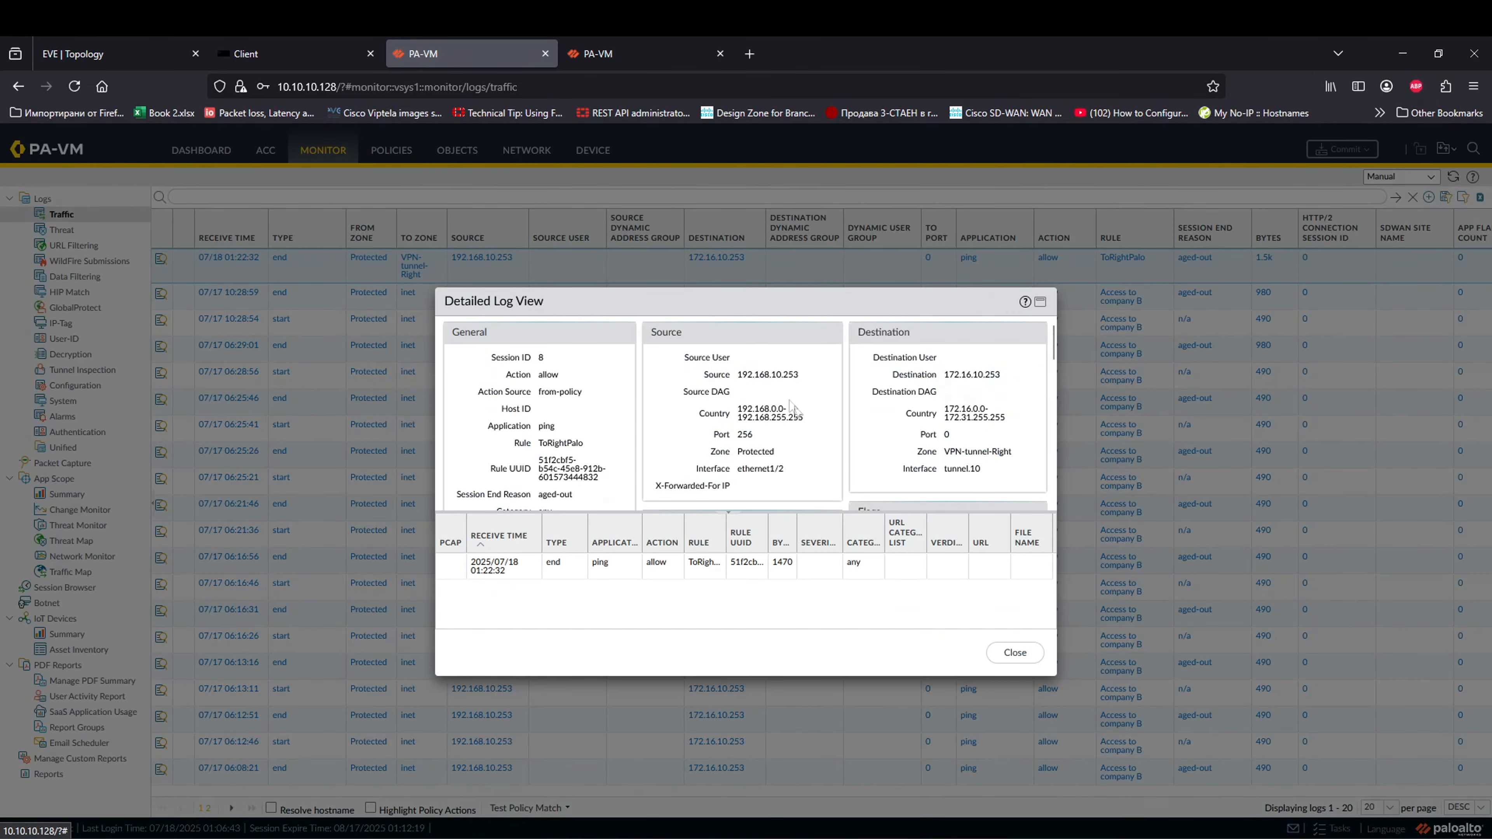
mouse_move(741, 378)
mouse_down()
mouse_move(801, 379)
mouse_move(736, 377)
mouse_up()
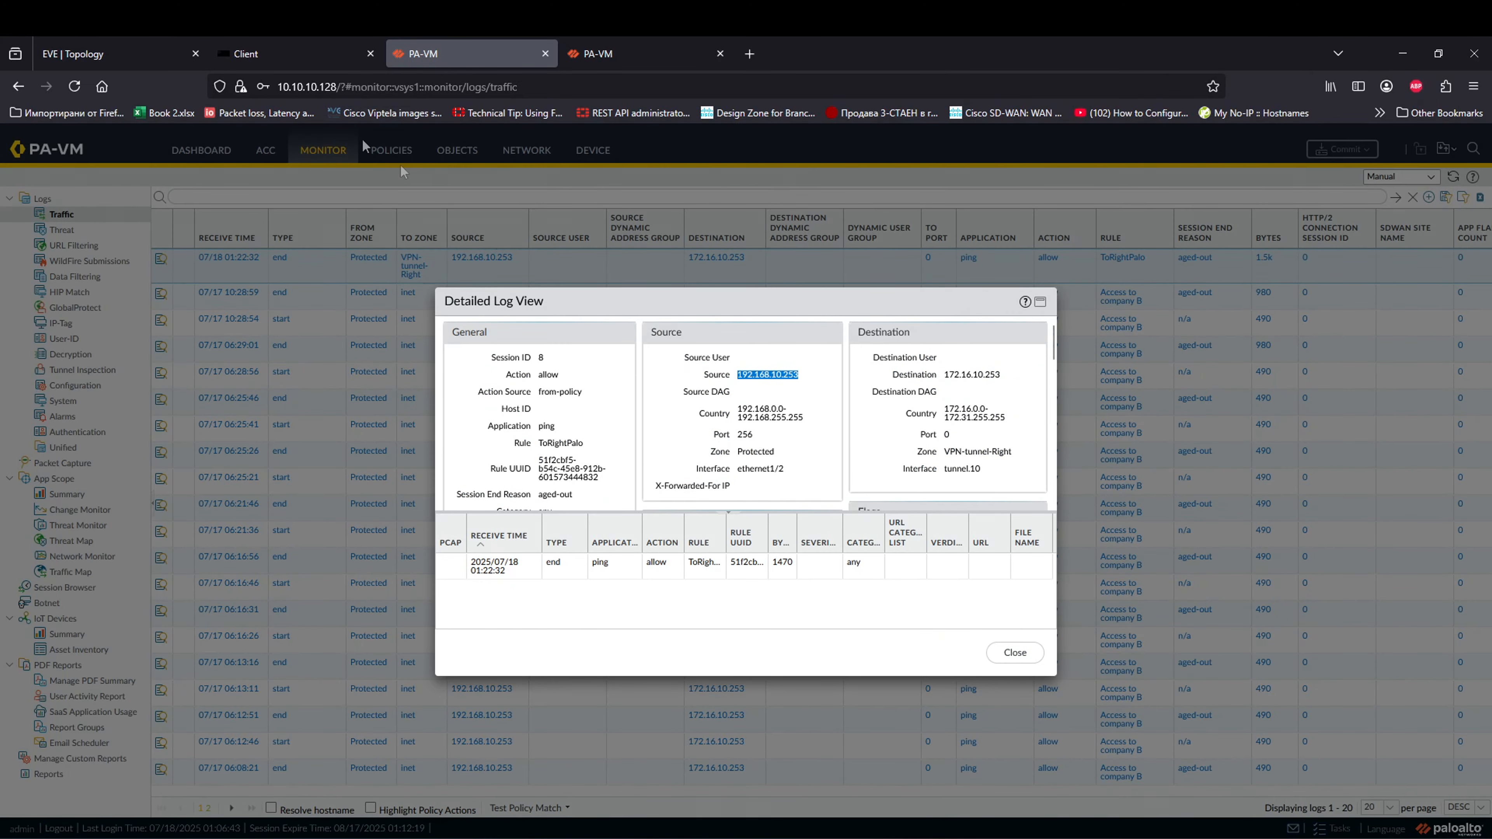
click(304, 54)
Step: Run show sys interface port1 on the Client, confirming address 192.168.10.253
text(show int)
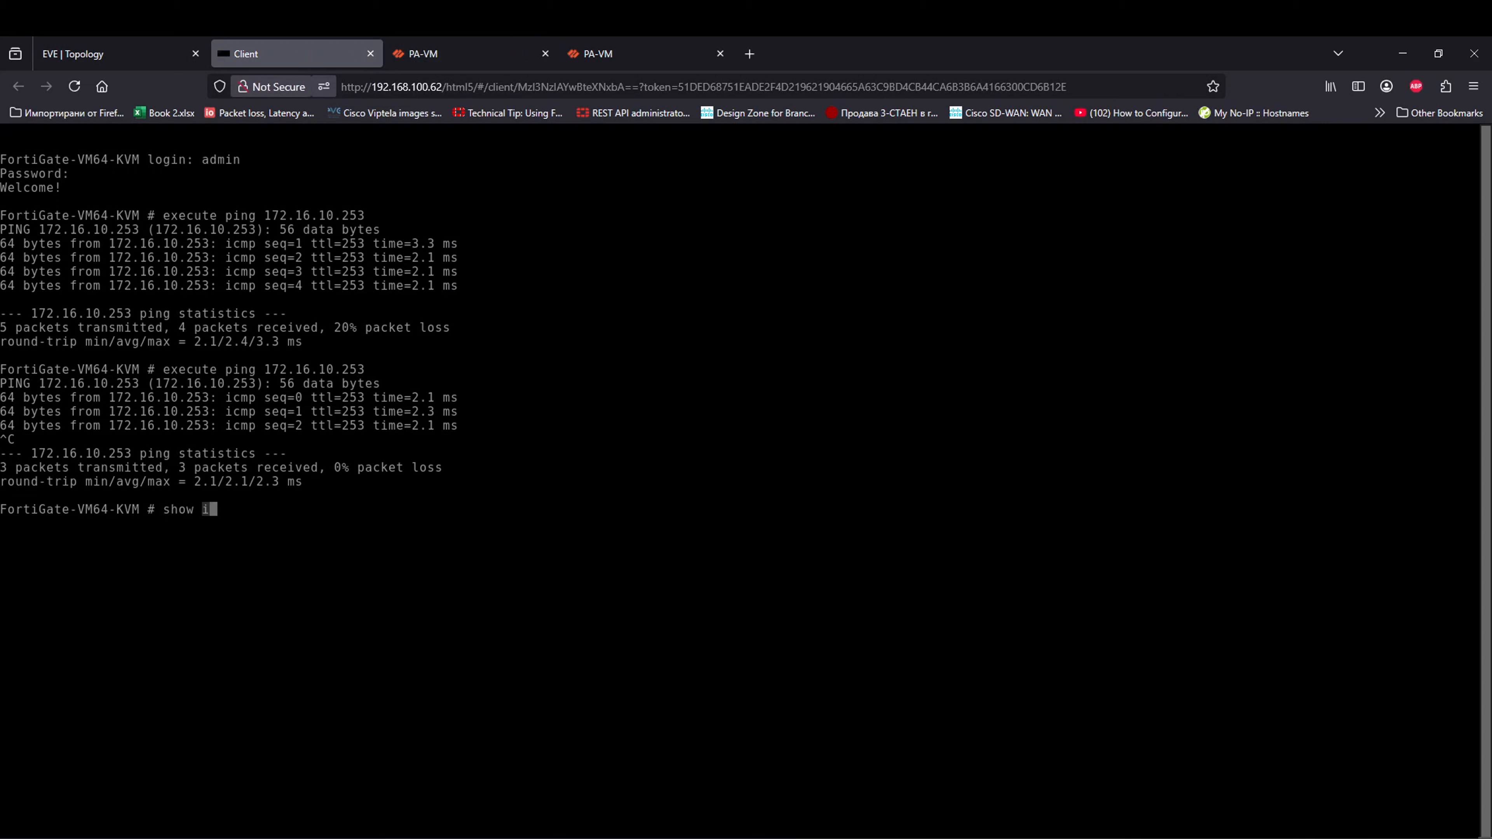
key(BackSpace)
key(BackSpace)
key(BackSpace)
text(sys interface port1)
key(Return)
double_click(209, 563)
Step: Check the destination IP in the left firewall's log details, then return to the topology
click(423, 53)
drag(944, 374, 959, 383)
click(620, 41)
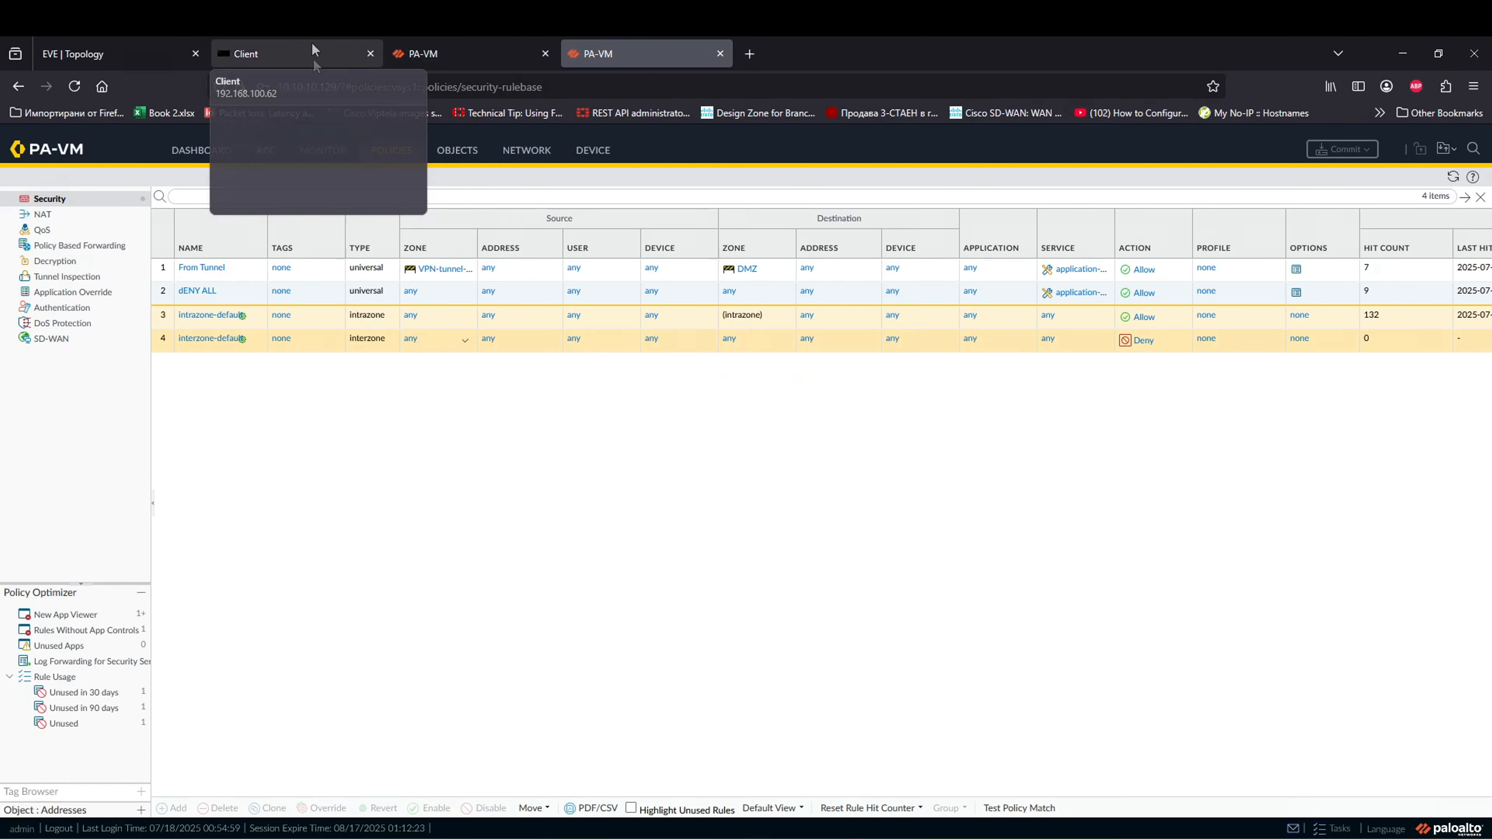
click(97, 53)
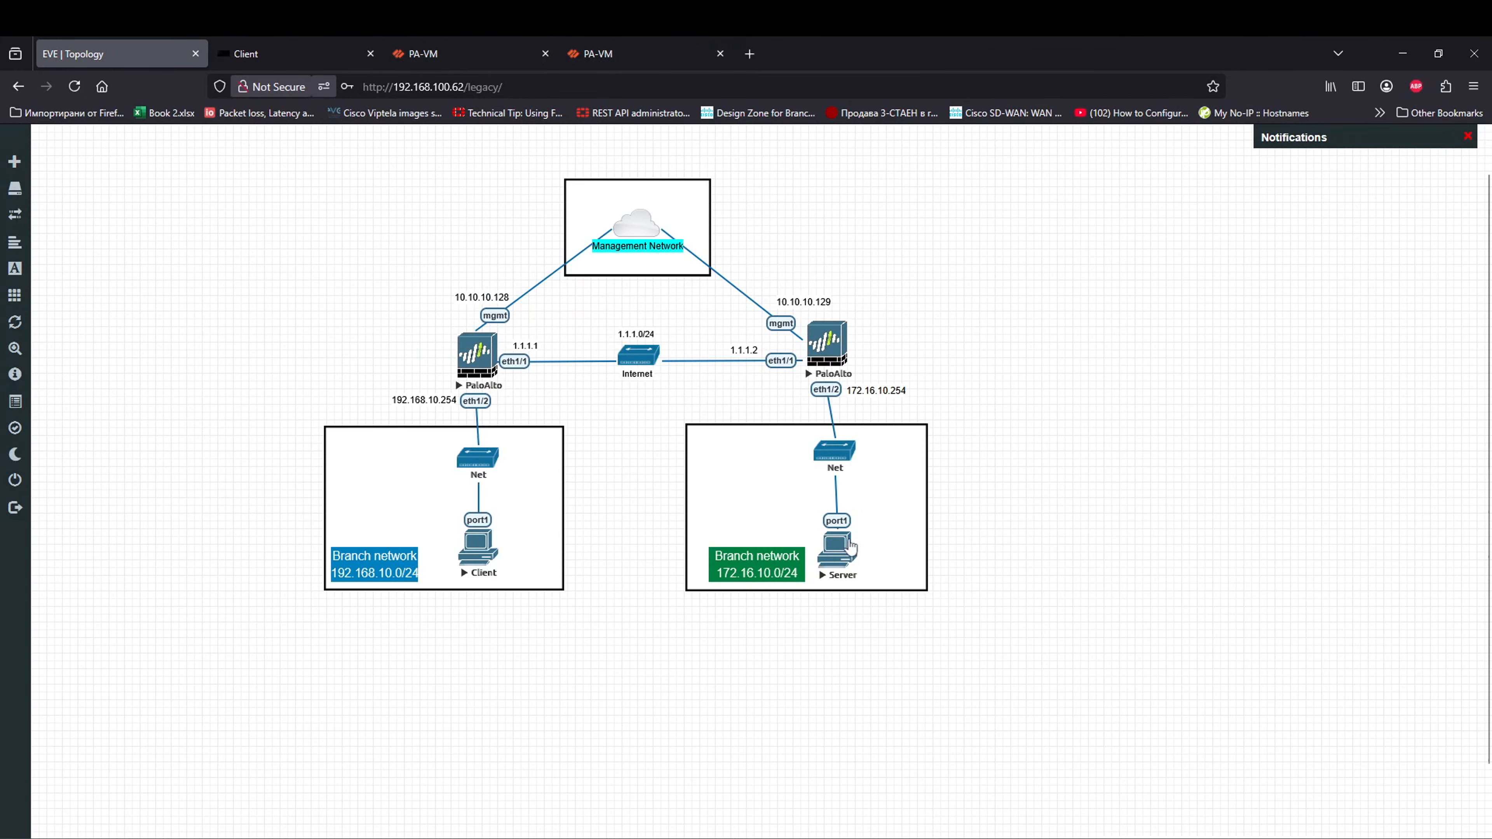
Step: Log into the Server console as admin and run show sys interface port1
click(847, 553)
key(Return)
text(admin)
key(Return)
key(Return)
text(show sys interface port1)
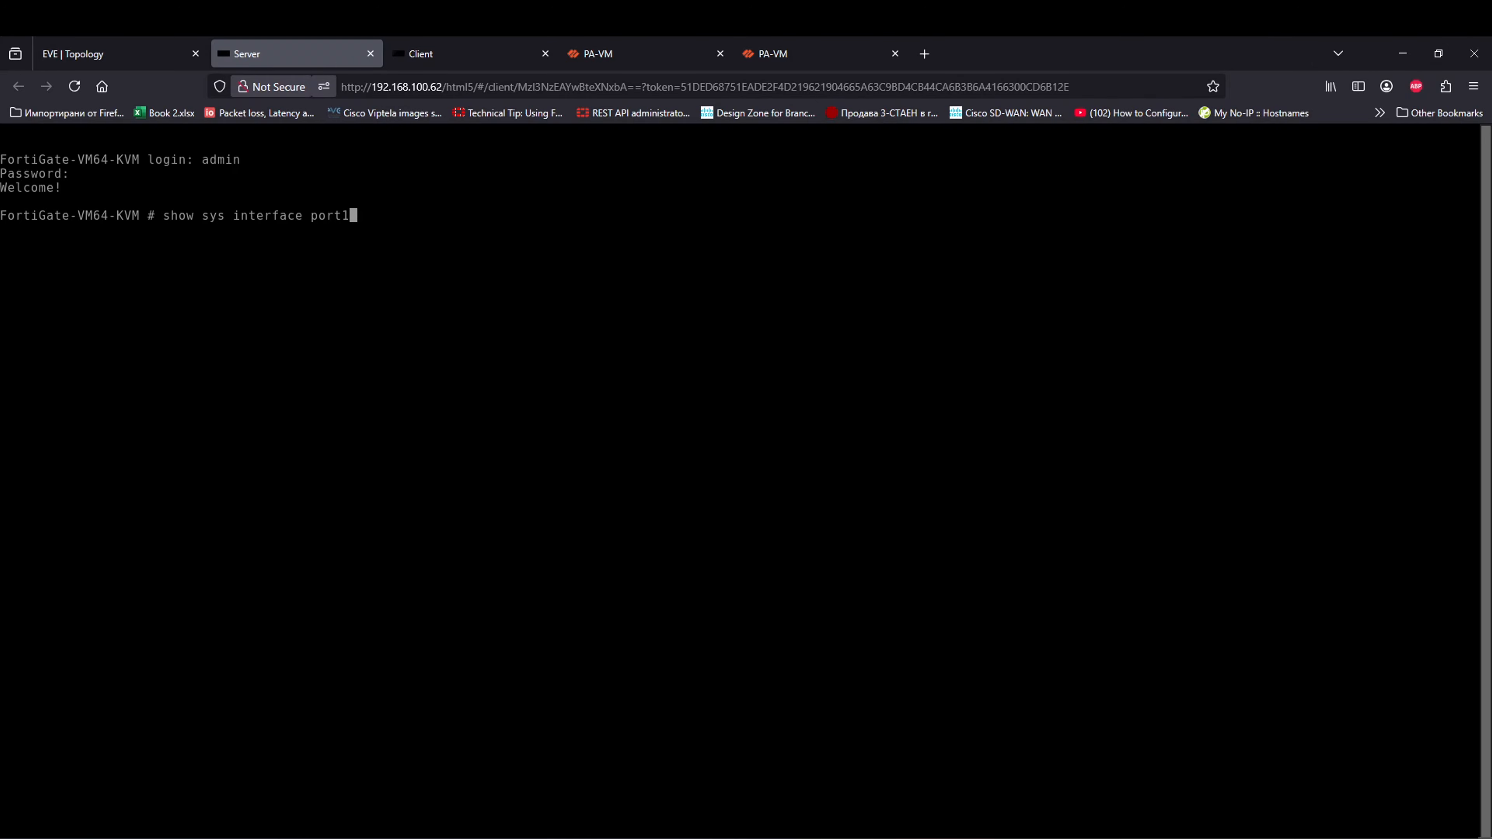
key(Return)
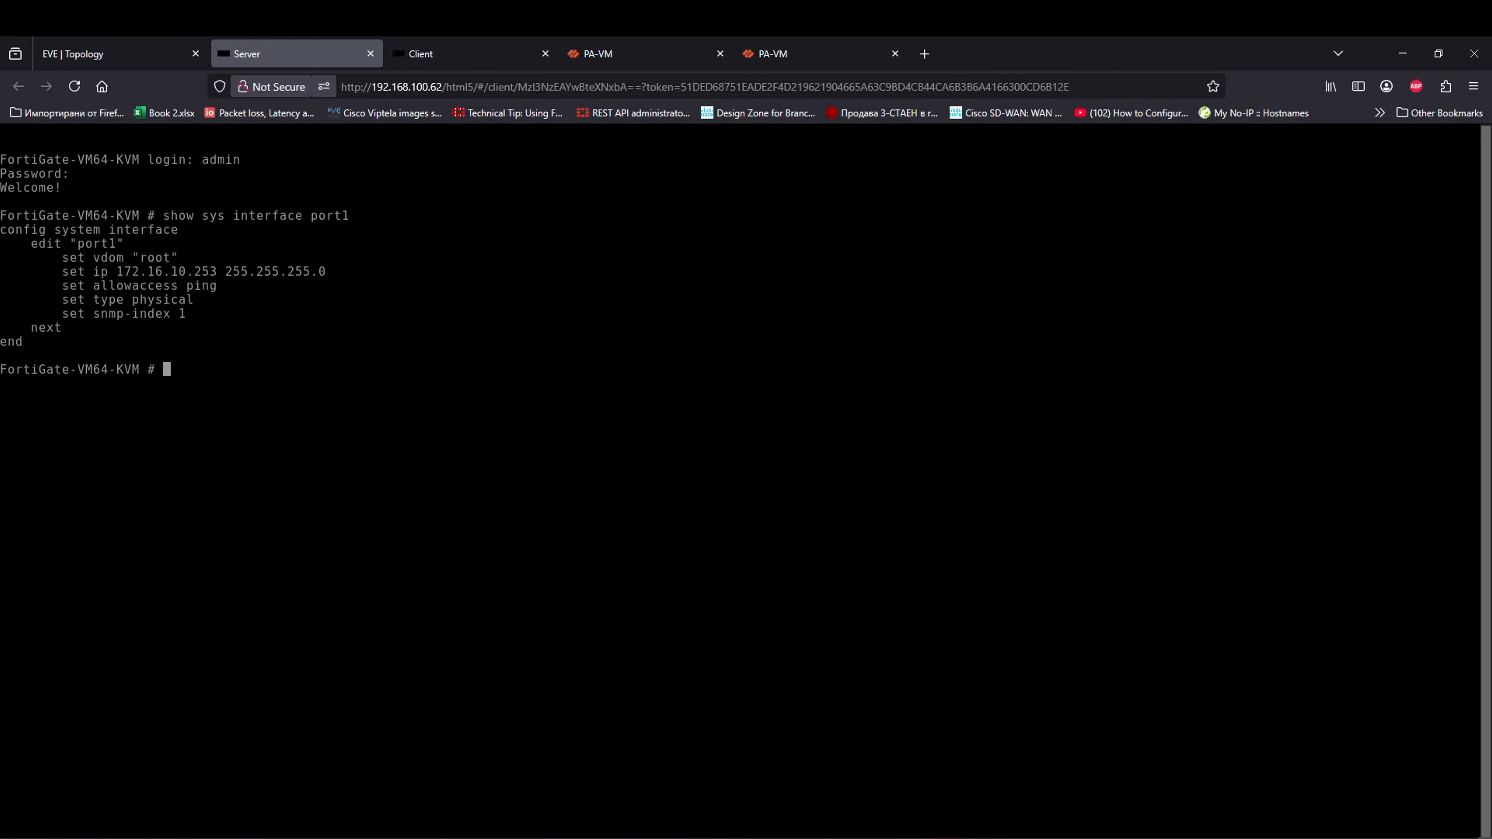
click(608, 54)
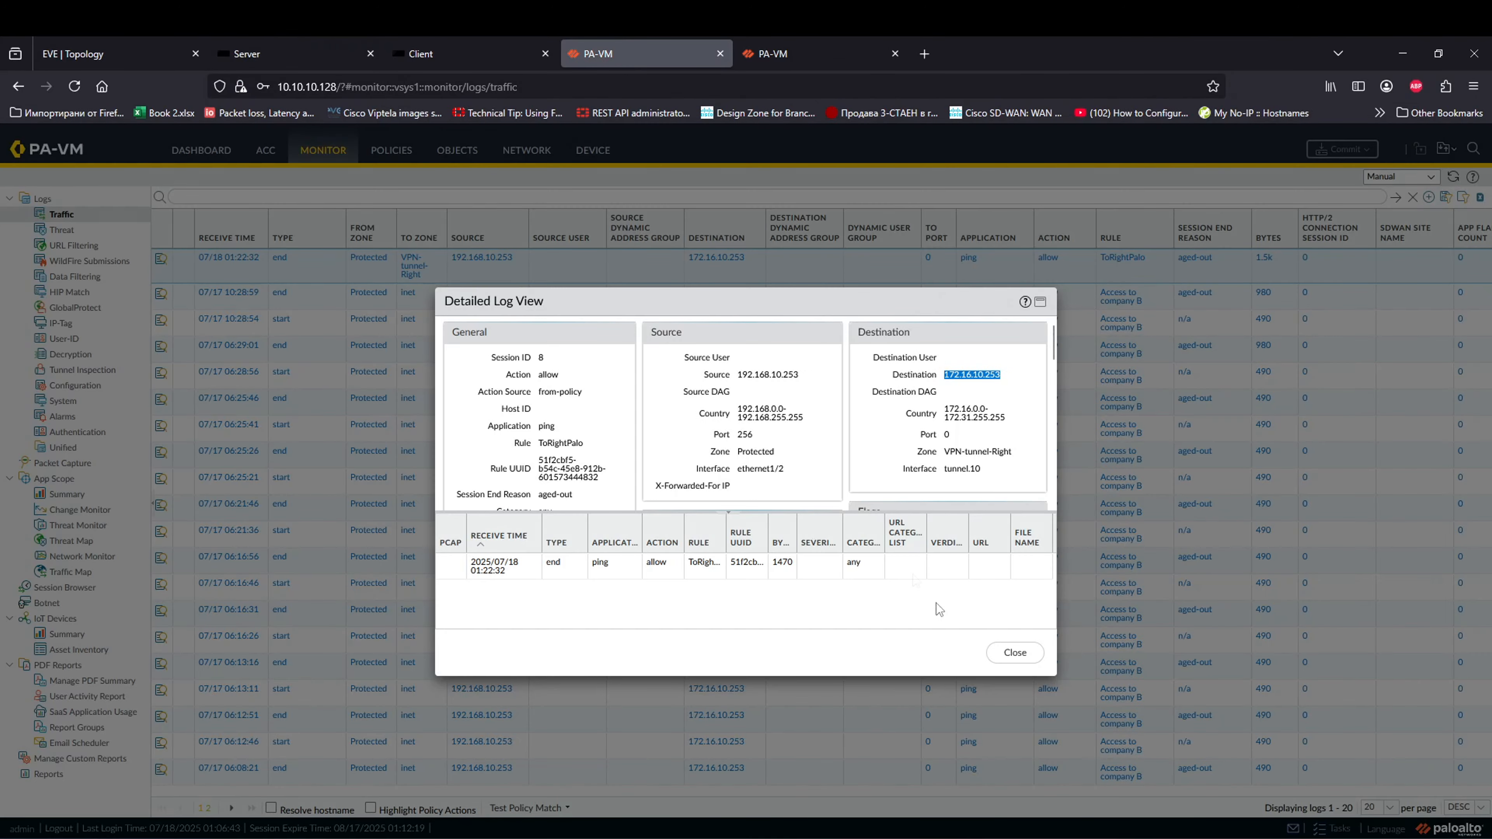
Step: Inspect the right firewall's newest traffic log entry for the tunnel ping, then return to the Server console
click(1015, 653)
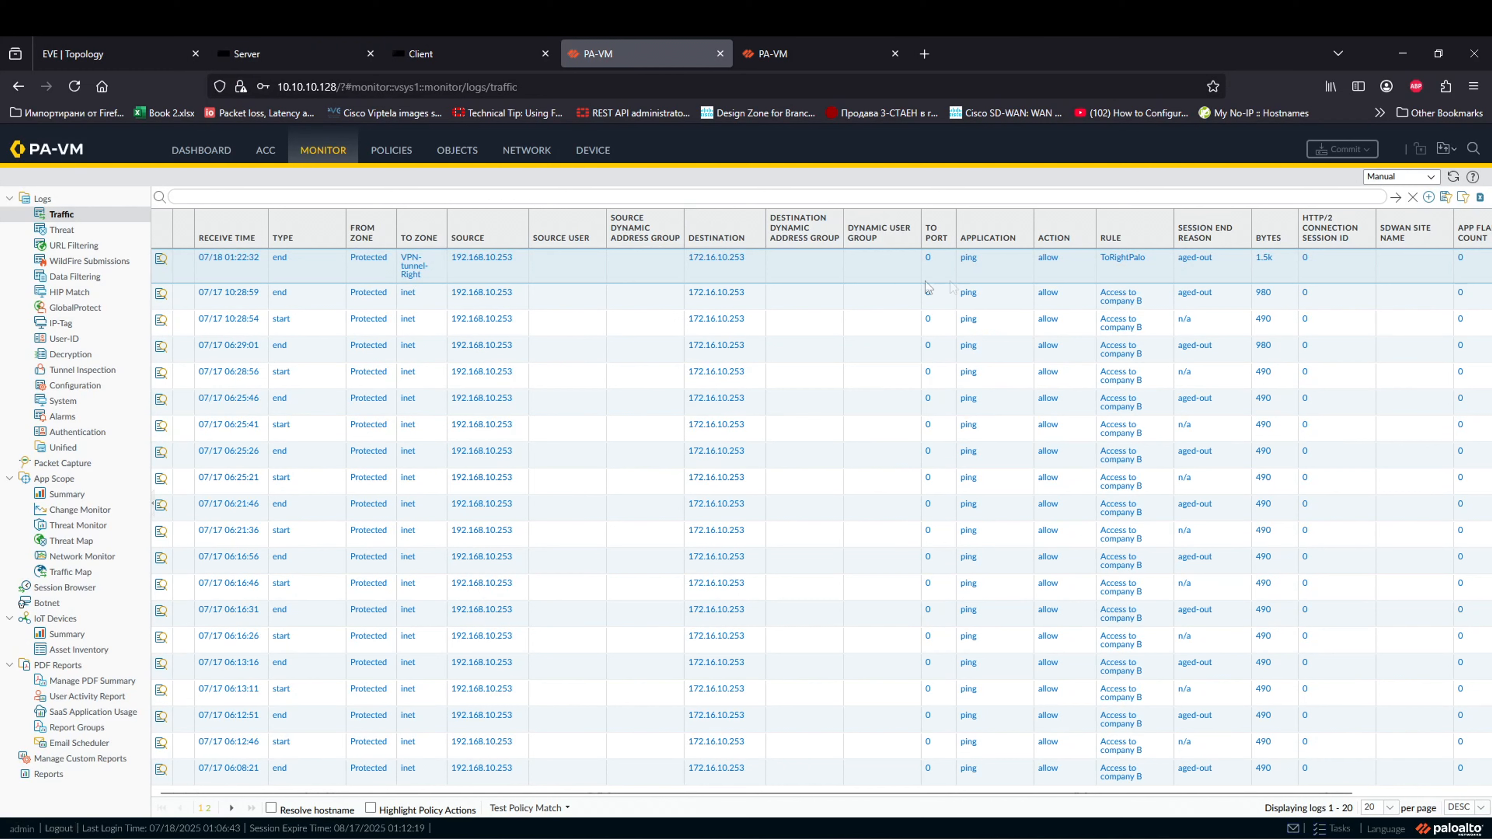
click(846, 50)
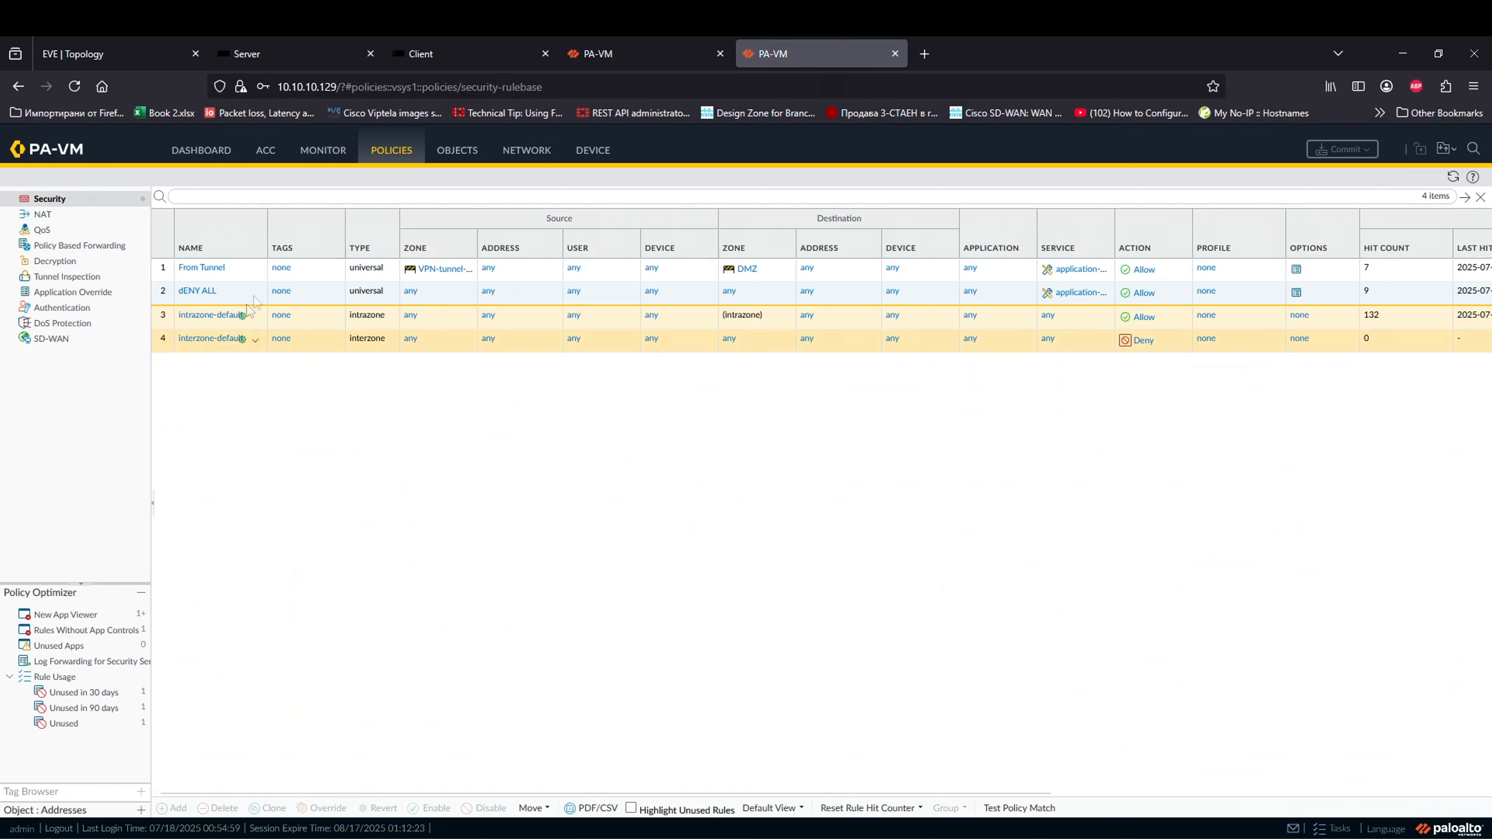
click(323, 151)
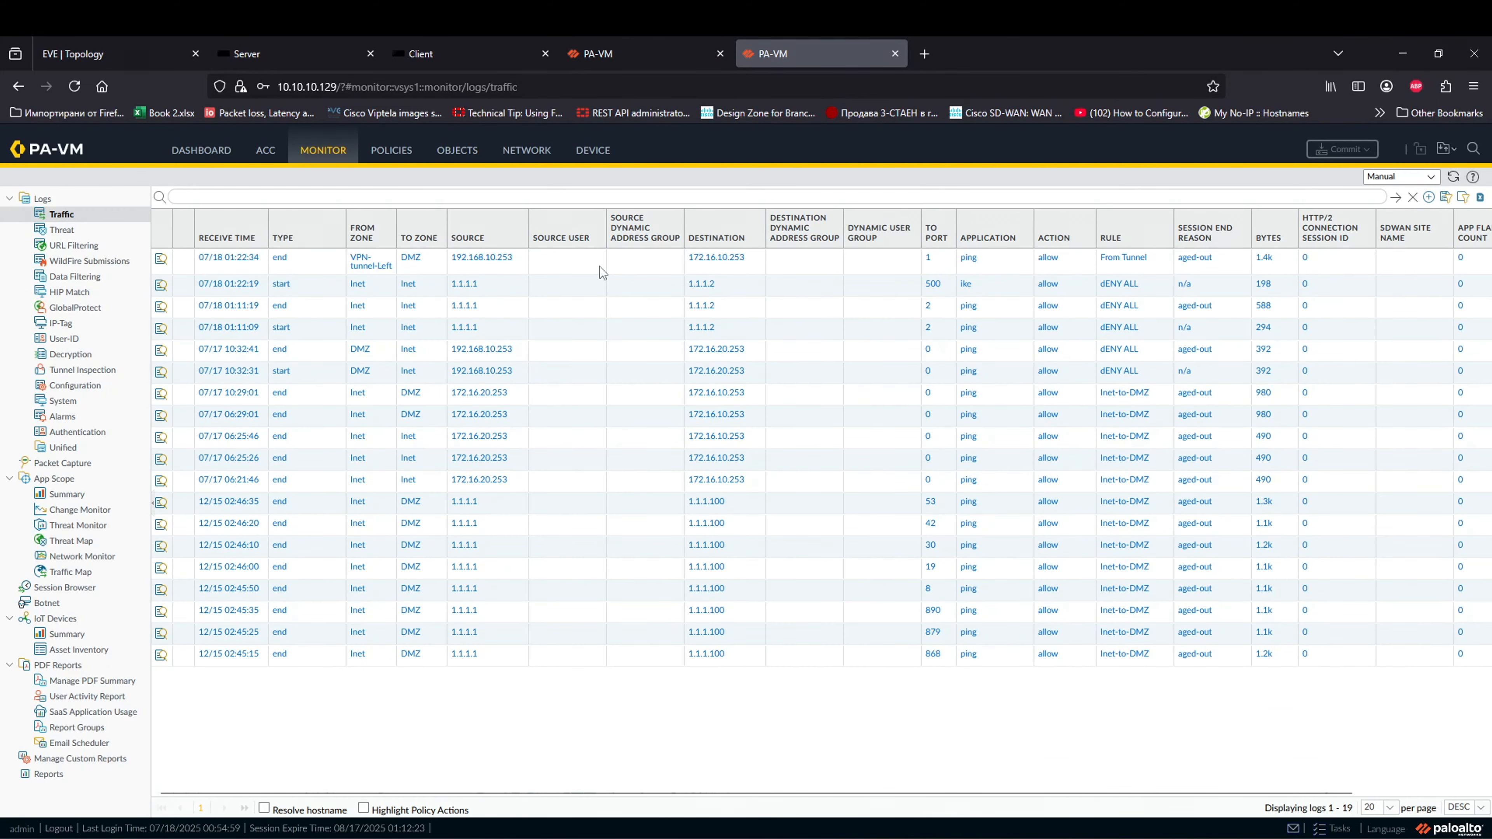
click(599, 266)
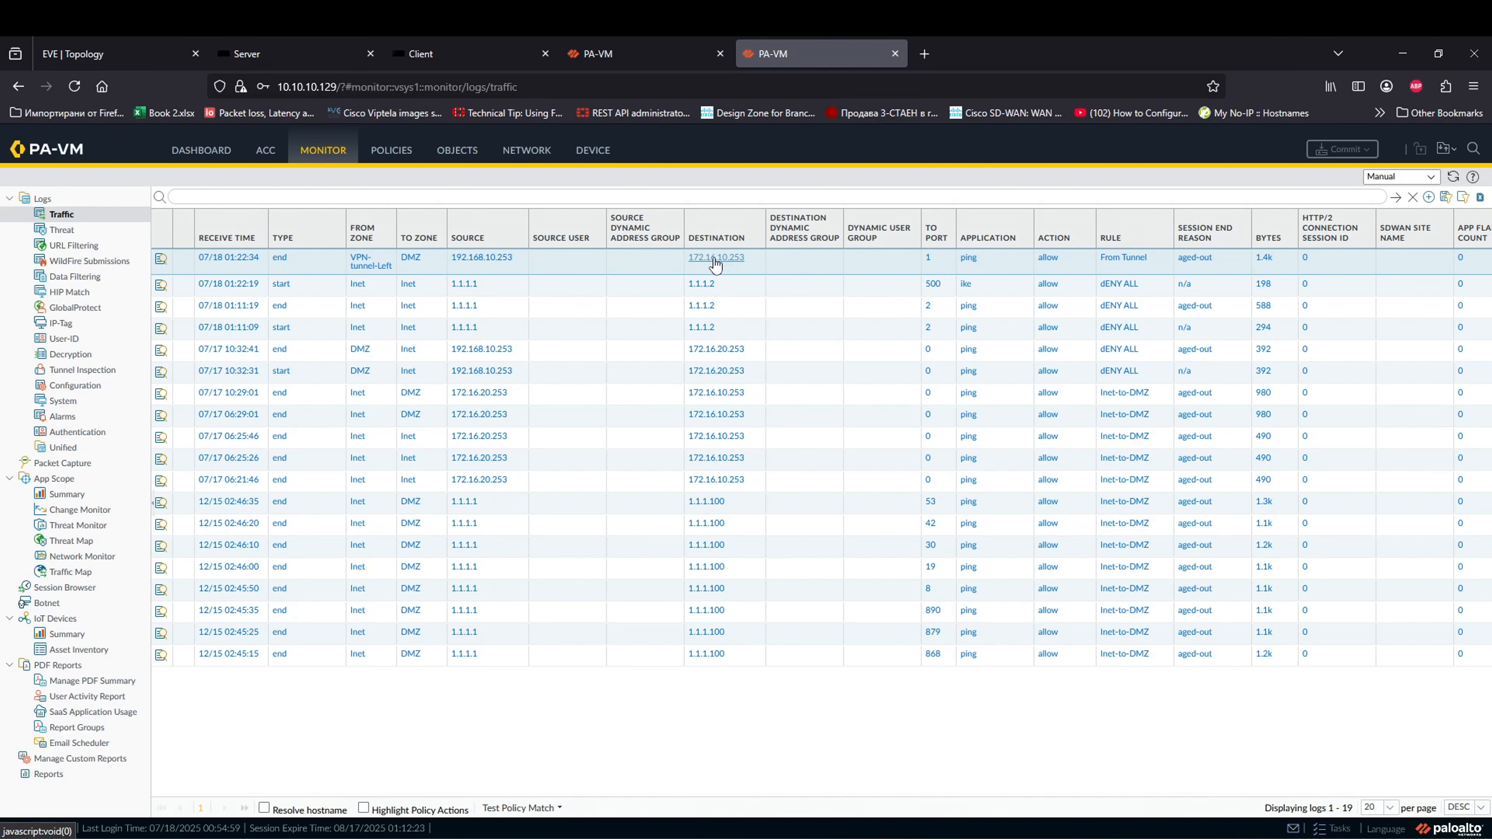
click(607, 50)
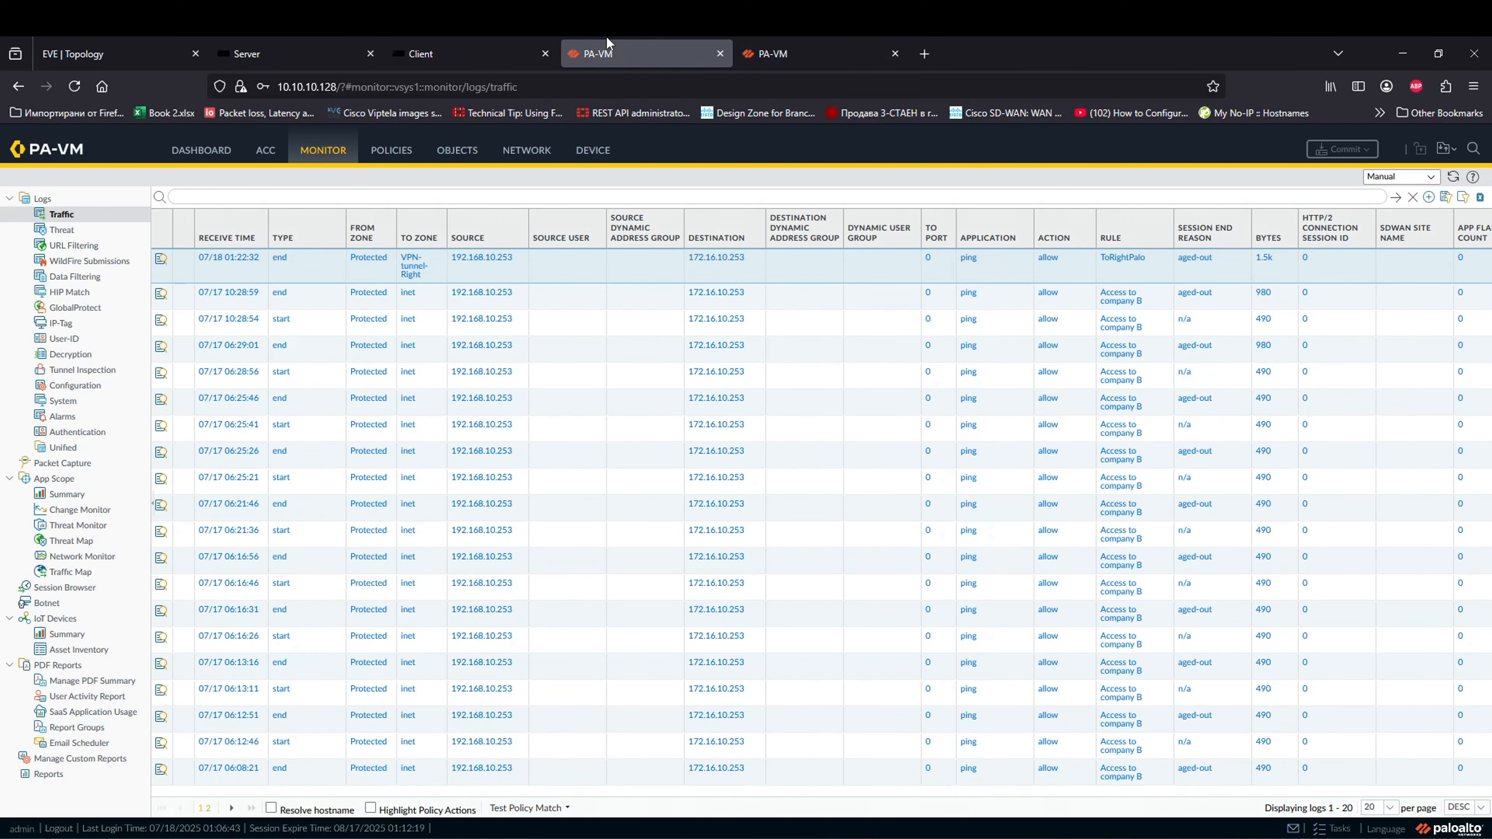
click(421, 54)
click(247, 53)
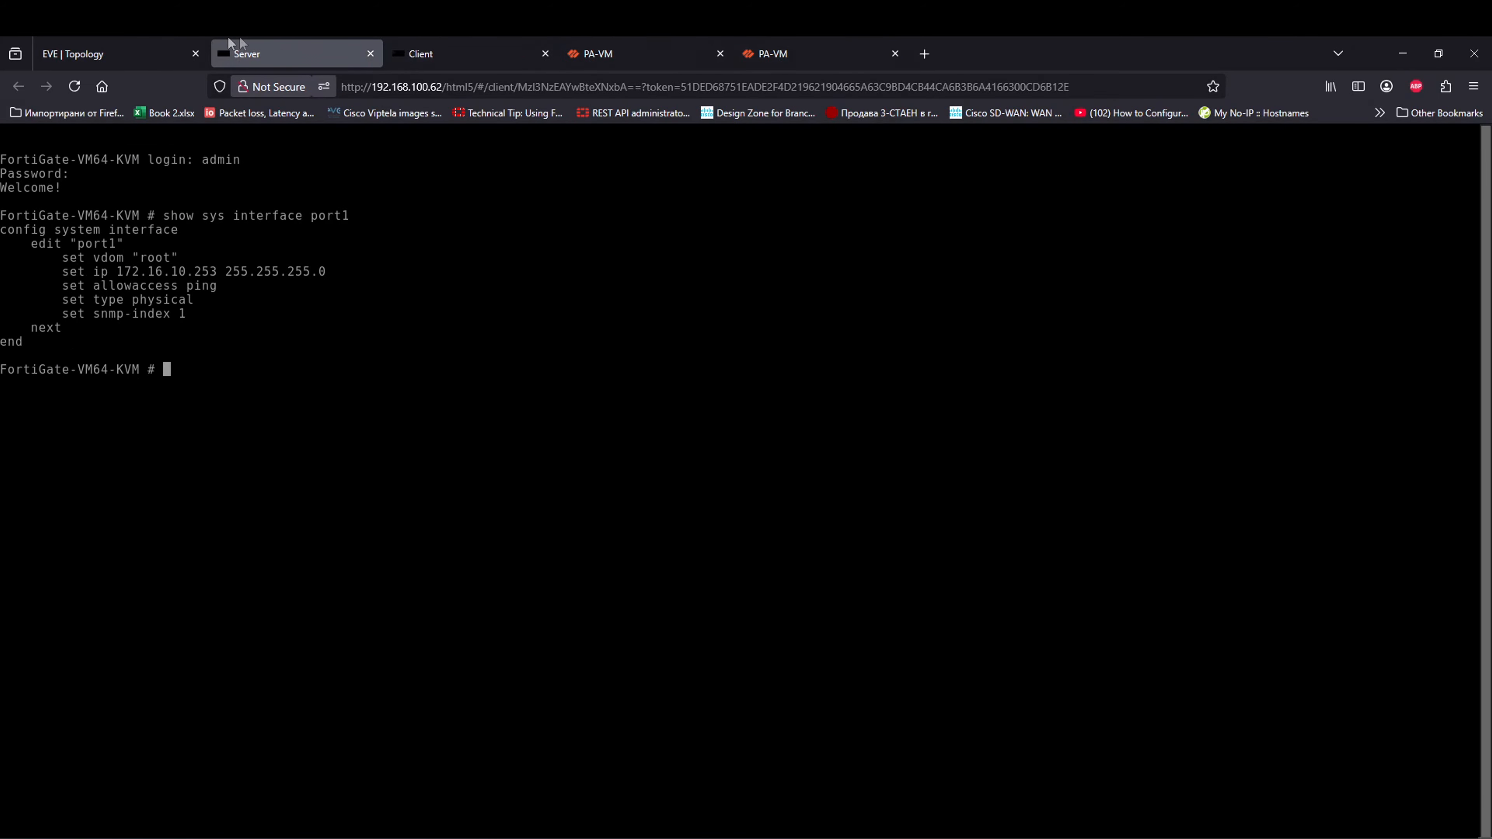
click(105, 54)
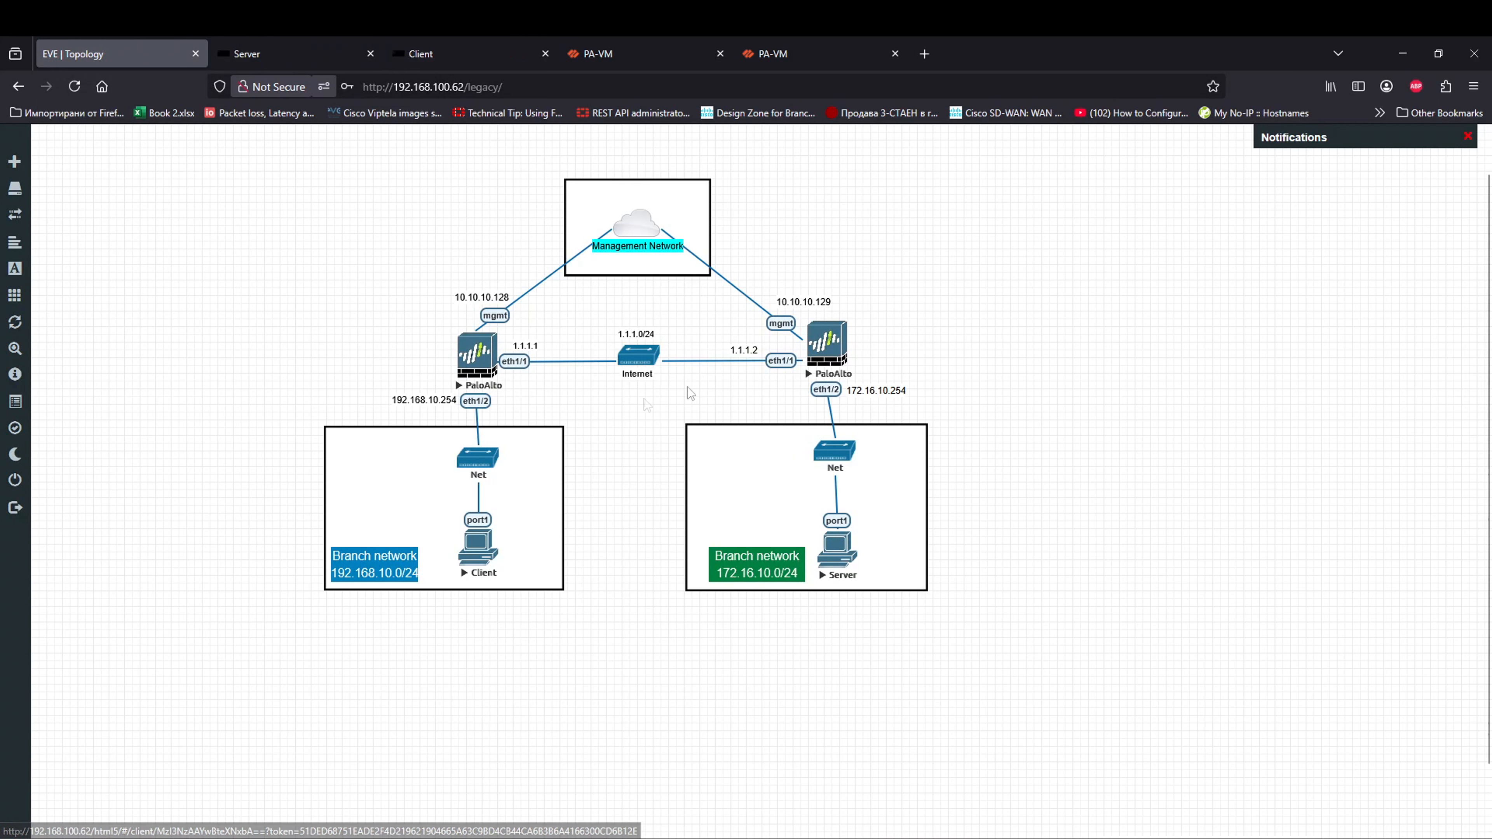